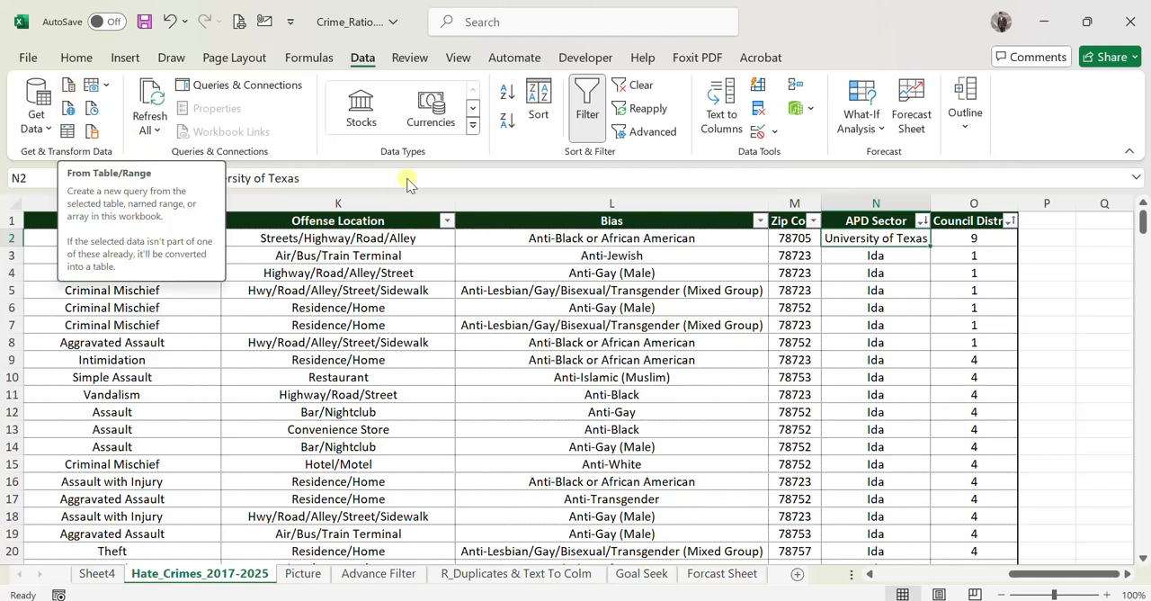
Switch to the image viewer to look at the Year and Sale table in Picture2.jpg, and return to the workbook.
{"action": "left_click", "coordinate": [1059, 324]}
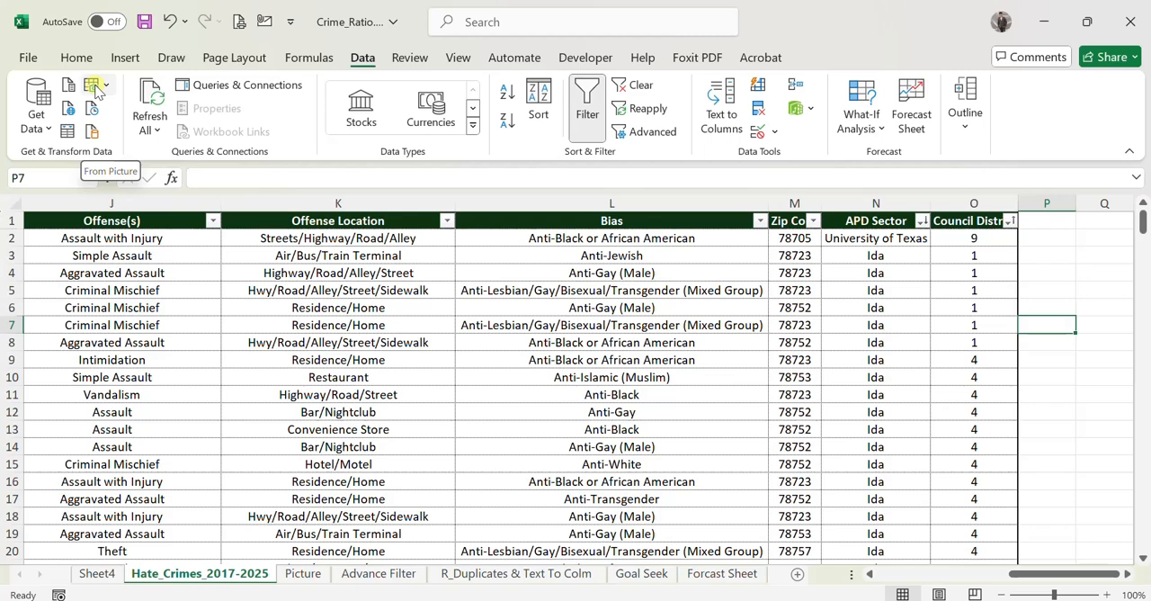
{"action": "left_click", "coordinate": [586, 600]}
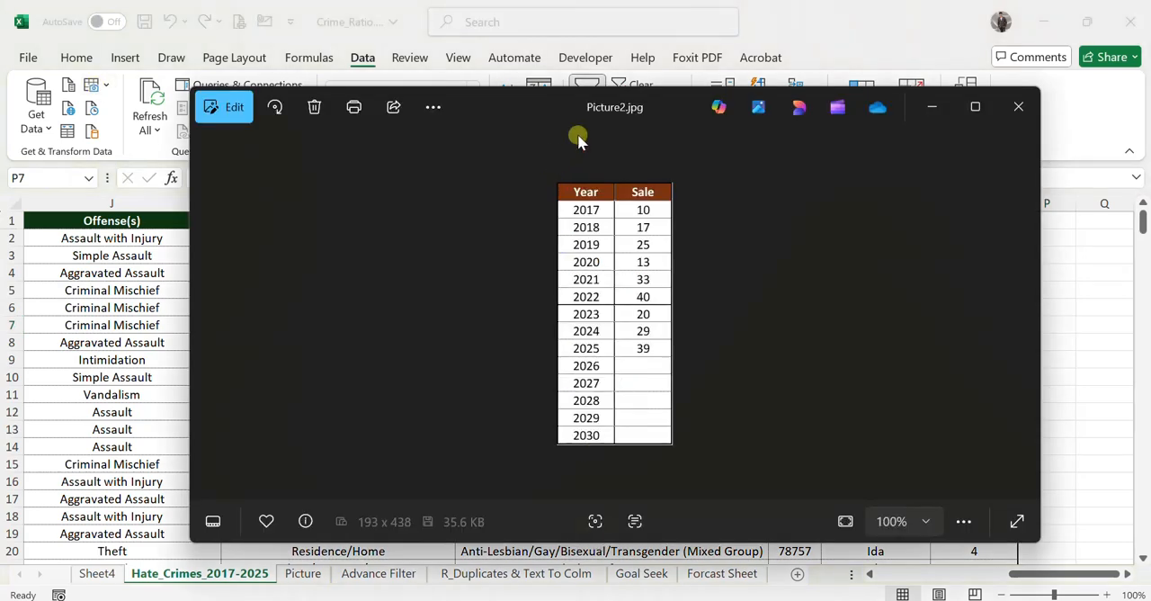
{"action": "left_click", "coordinate": [933, 108]}
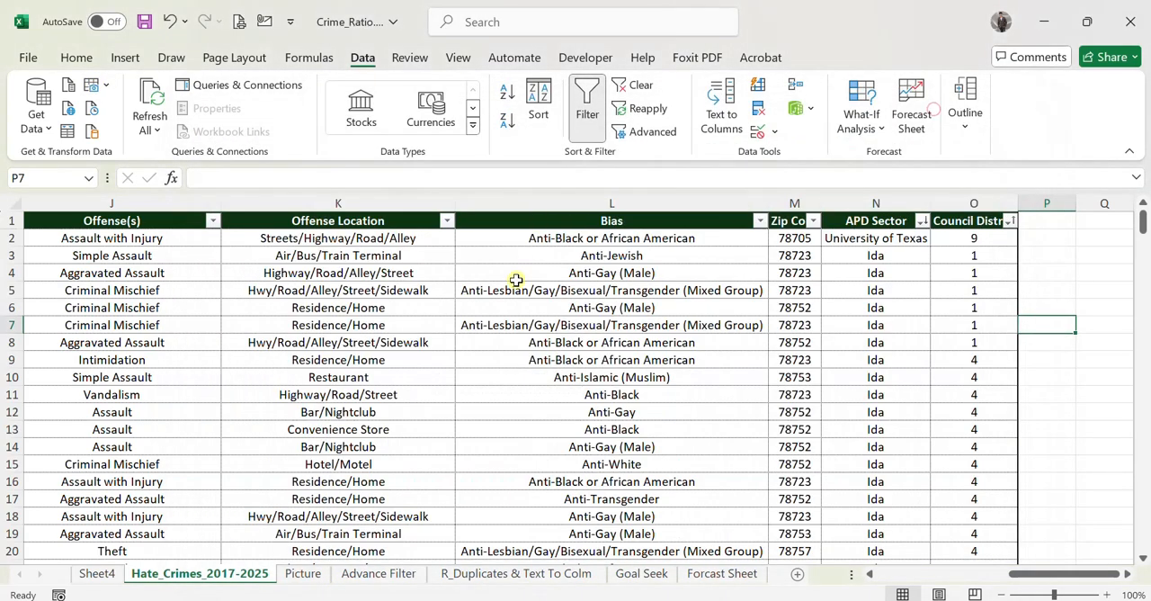
Import the Year and Sale table from its picture file into the Picture sheet at cell M4, without reviewing the recognised values.
{"action": "left_click", "coordinate": [305, 567]}
{"action": "left_click", "coordinate": [130, 58]}
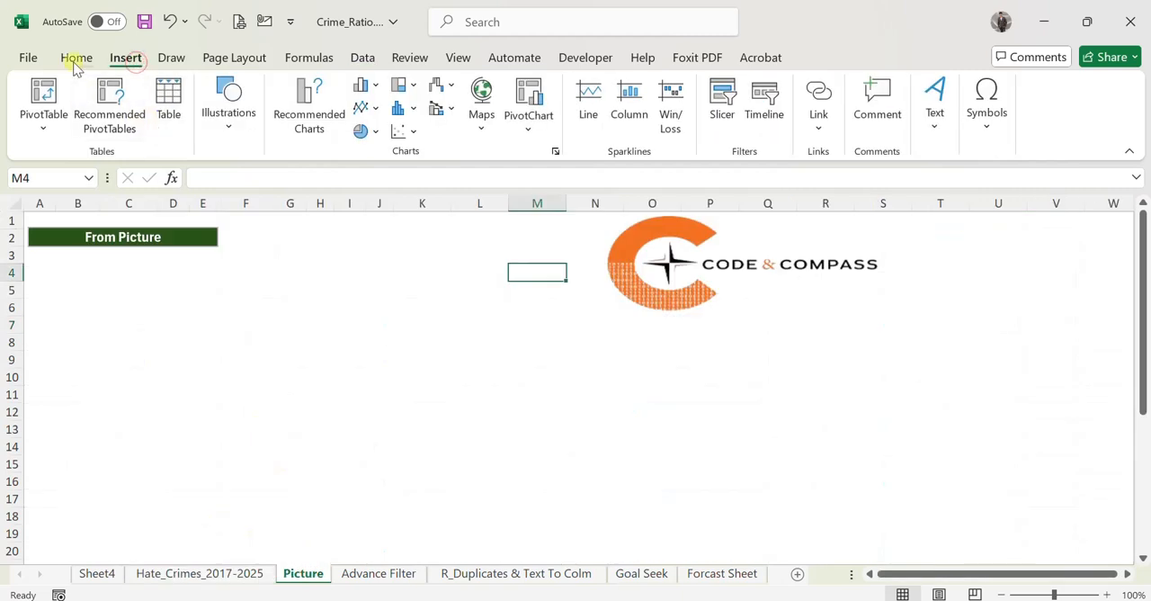
{"action": "left_click", "coordinate": [362, 58]}
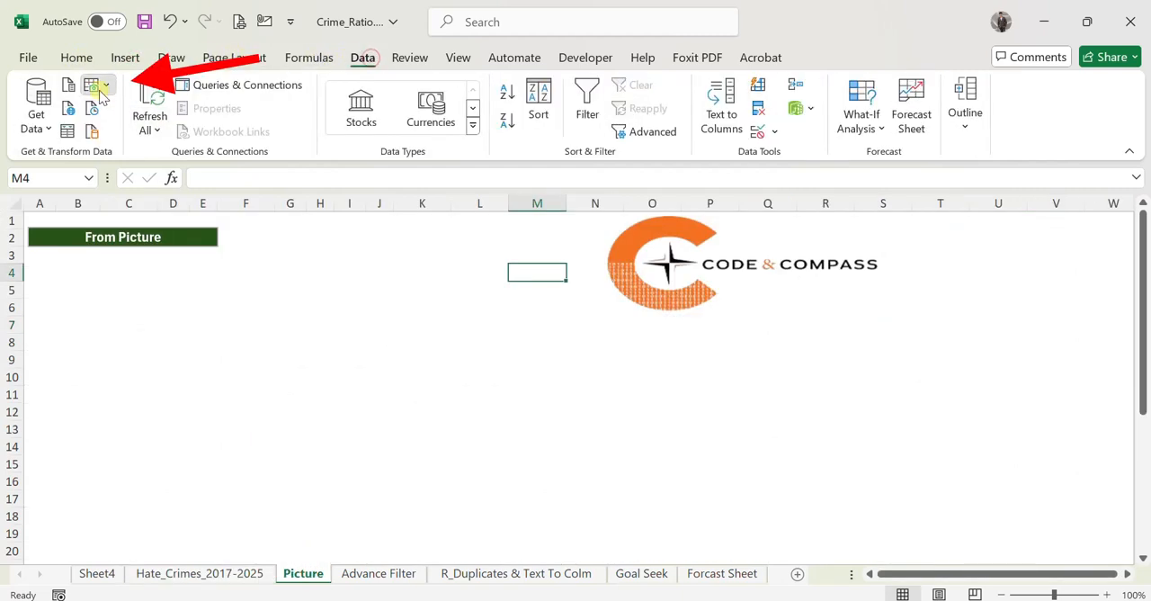
{"action": "left_click", "coordinate": [100, 90]}
{"action": "left_click", "coordinate": [154, 108]}
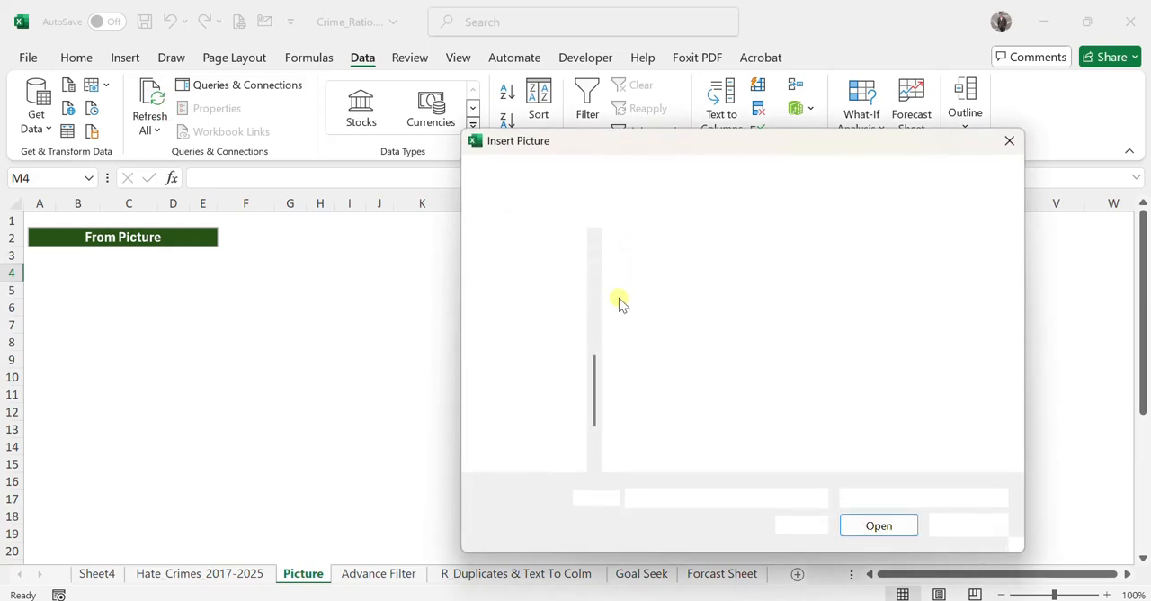
{"action": "double_click", "coordinate": [740, 300]}
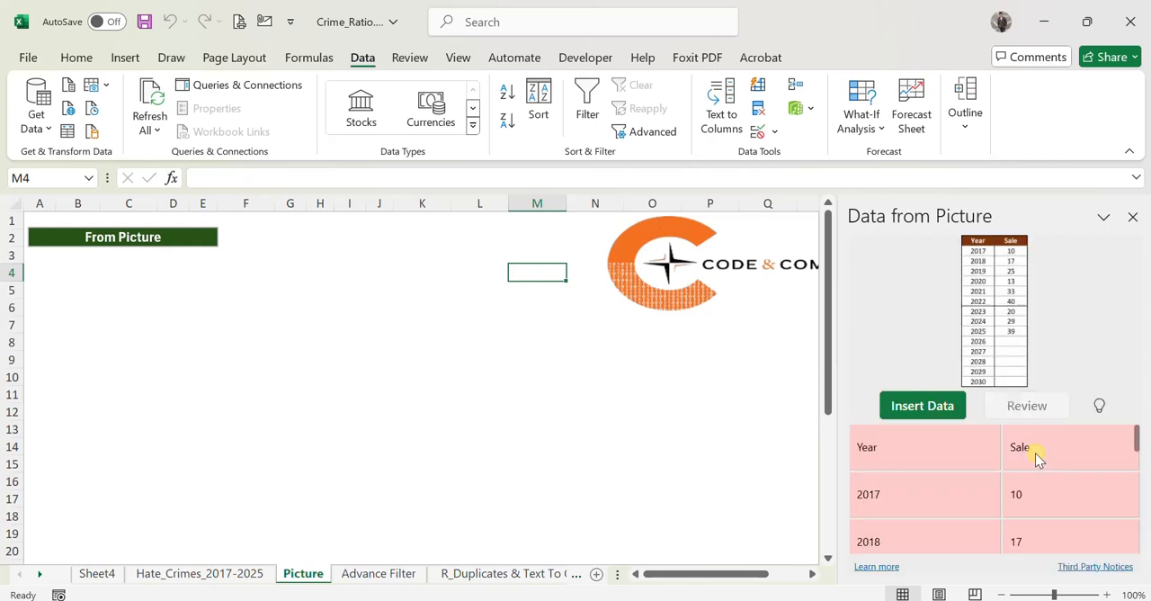
{"action": "left_click", "coordinate": [929, 412]}
{"action": "left_click", "coordinate": [953, 558]}
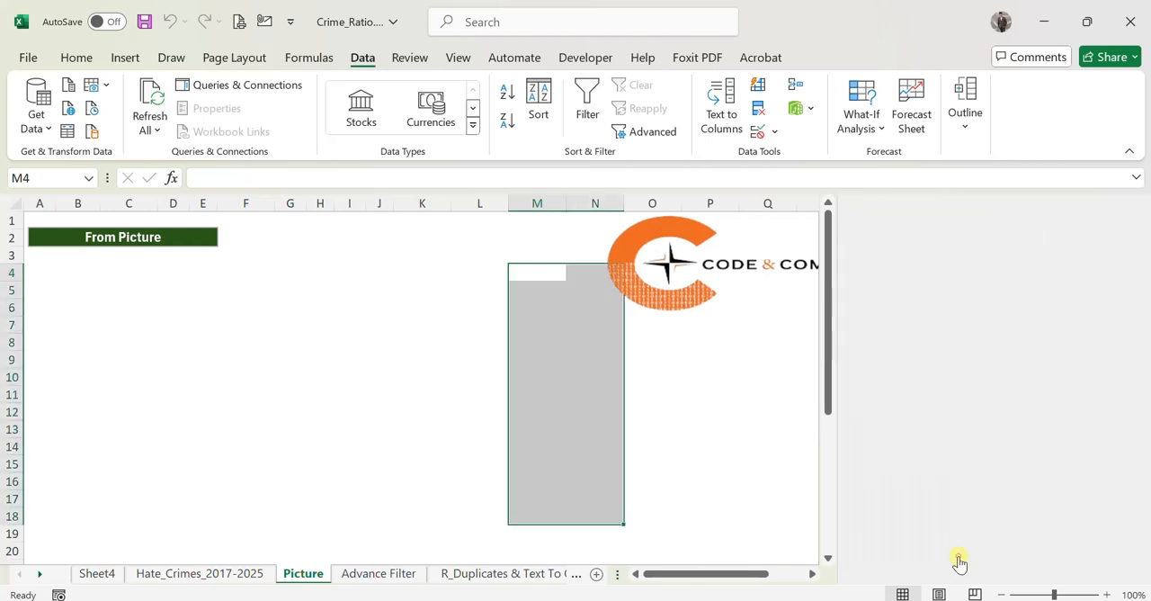
Check the imported Year and Sale data in cells M4 to N18 of the Picture sheet.
{"action": "left_click", "coordinate": [654, 359]}
{"action": "left_click_drag", "start_coordinate": [531, 278], "coordinate": [548, 517]}
{"action": "left_click", "coordinate": [726, 423]}
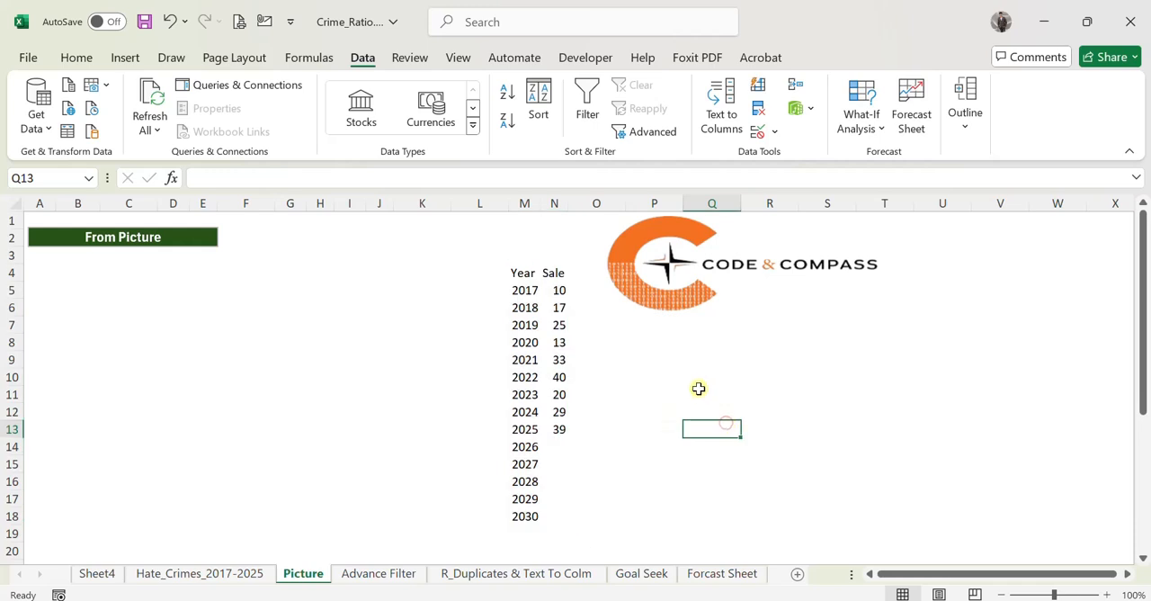
{"action": "left_click_drag", "start_coordinate": [521, 277], "coordinate": [550, 519]}
{"action": "left_click", "coordinate": [702, 441]}
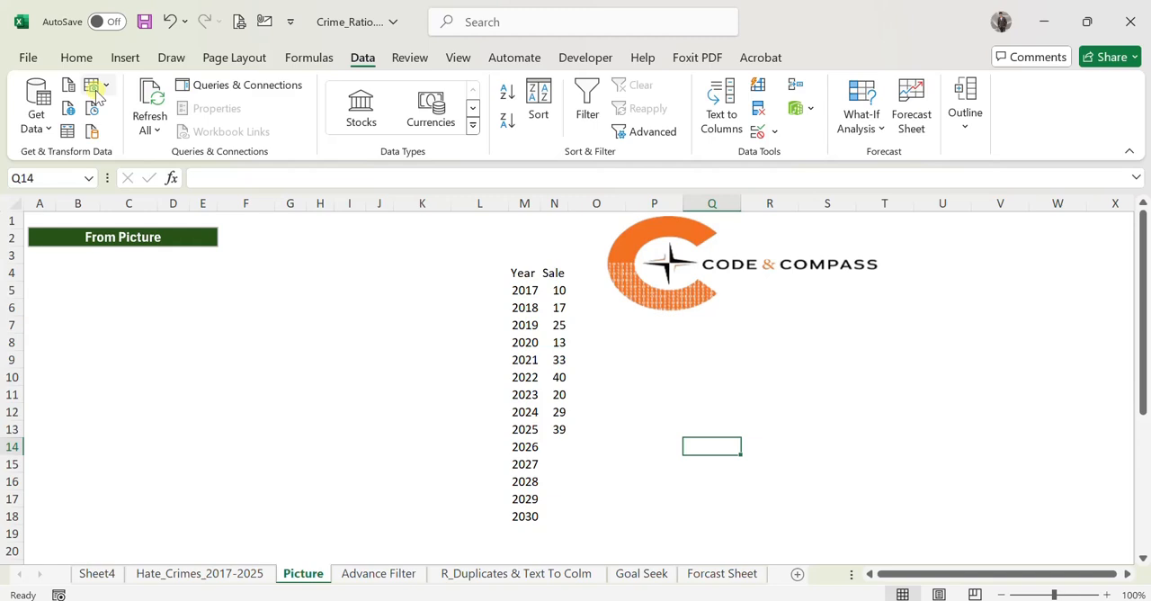
Review the full set of available cell data types.
{"action": "left_click", "coordinate": [340, 398]}
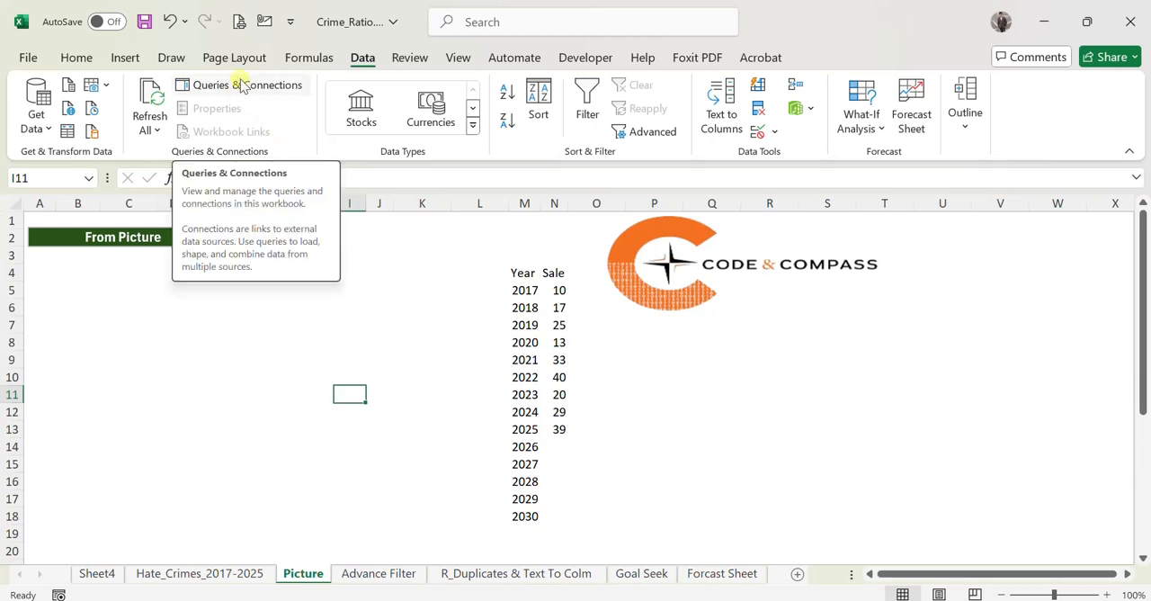
{"action": "left_click", "coordinate": [281, 360]}
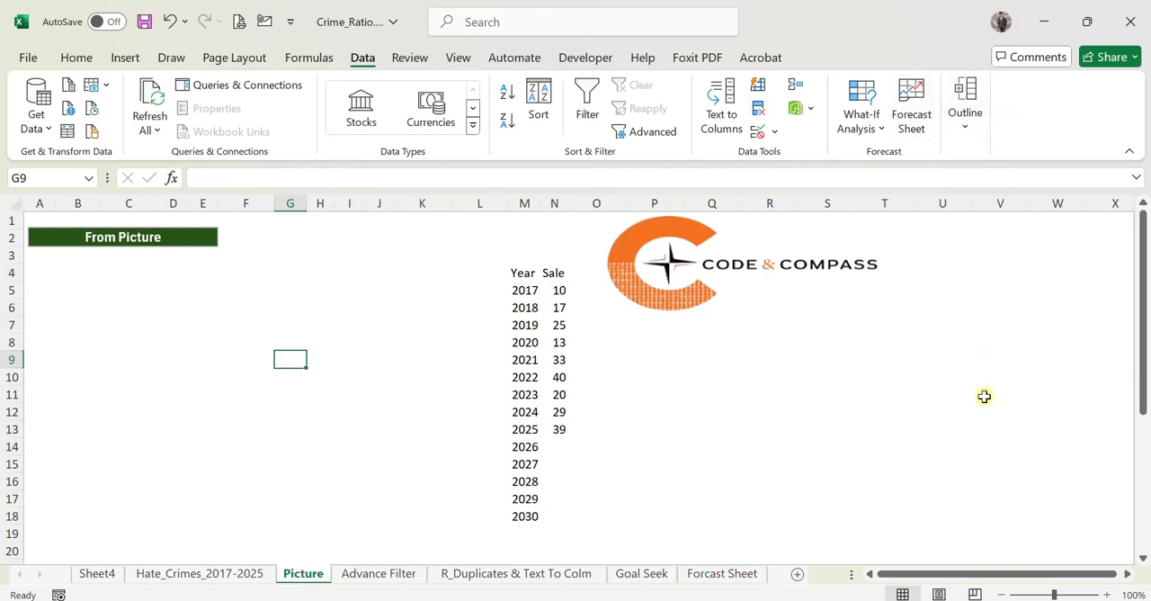
{"action": "left_click", "coordinate": [472, 125]}
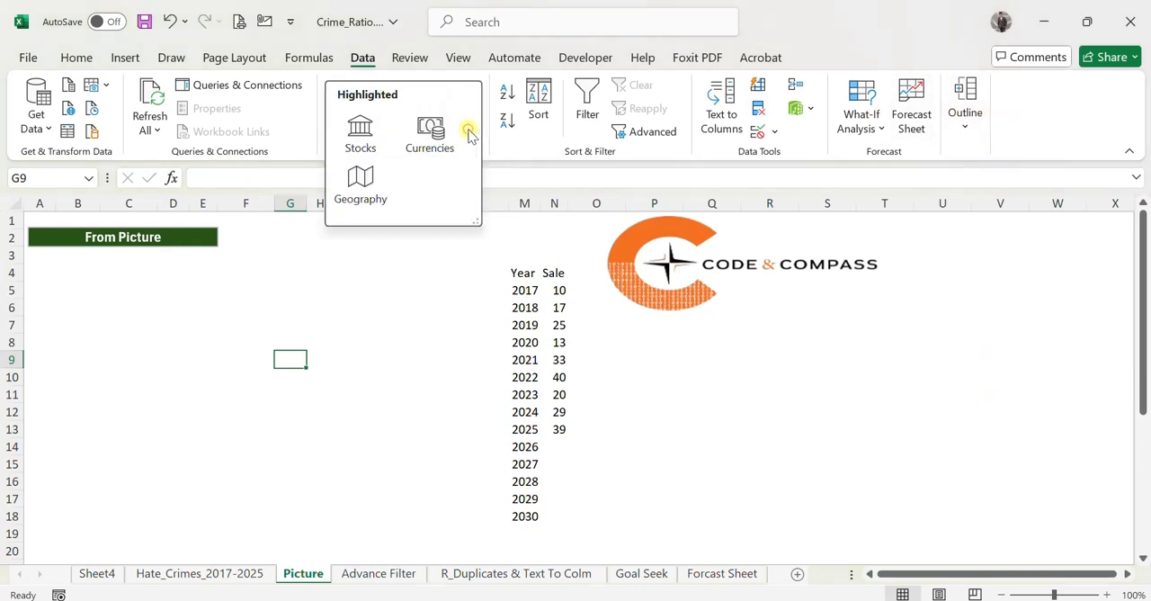
{"action": "left_click", "coordinate": [153, 301]}
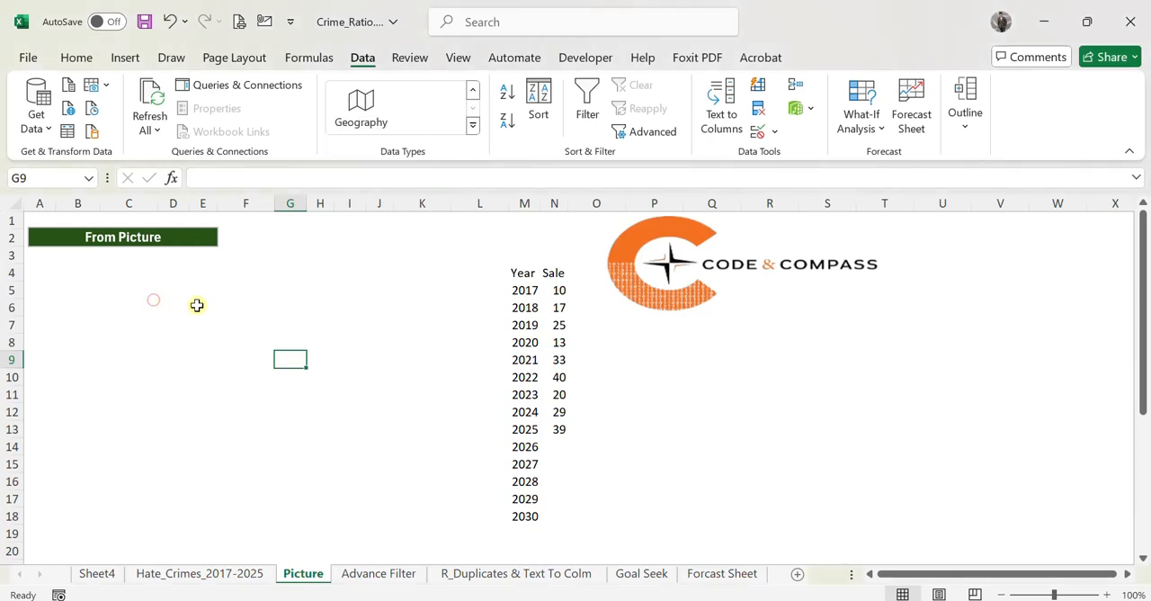
{"action": "left_click", "coordinate": [139, 307]}
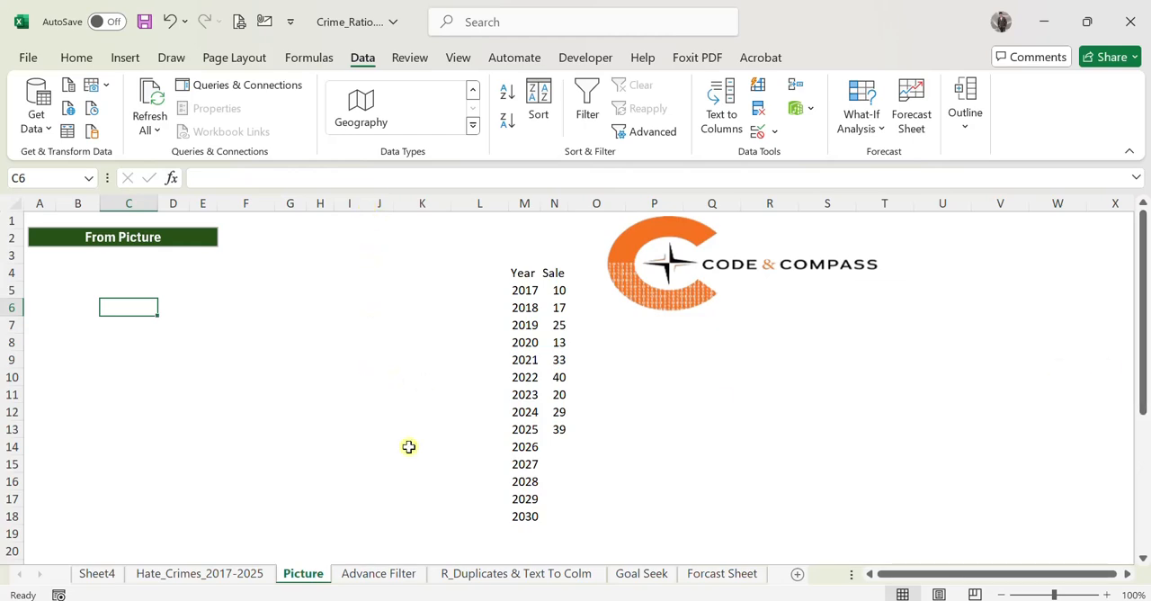
On the Hate_Crimes_2017-2025 sheet, sort the table by Council District in ascending and finally in descending order.
{"action": "left_click", "coordinate": [231, 571]}
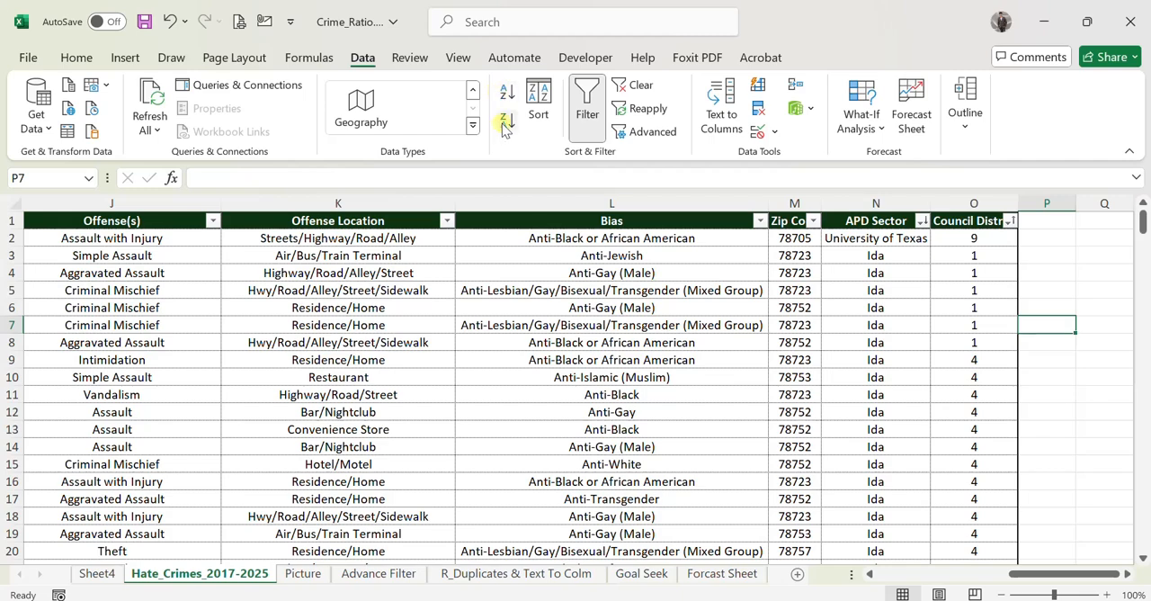
{"action": "left_click", "coordinate": [949, 224]}
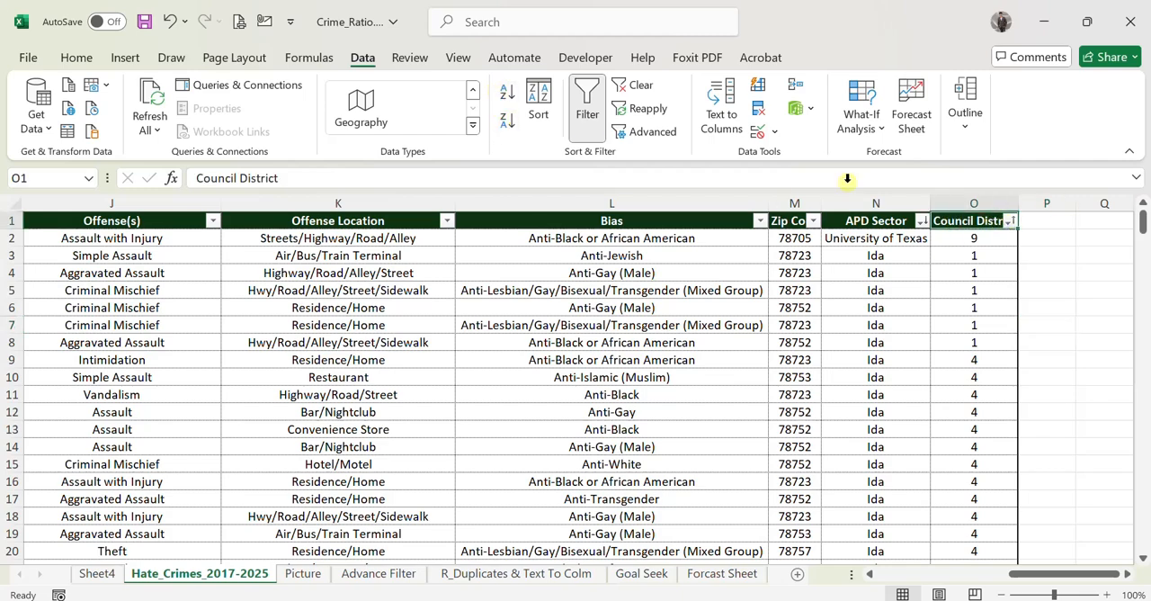
{"action": "left_click", "coordinate": [509, 93]}
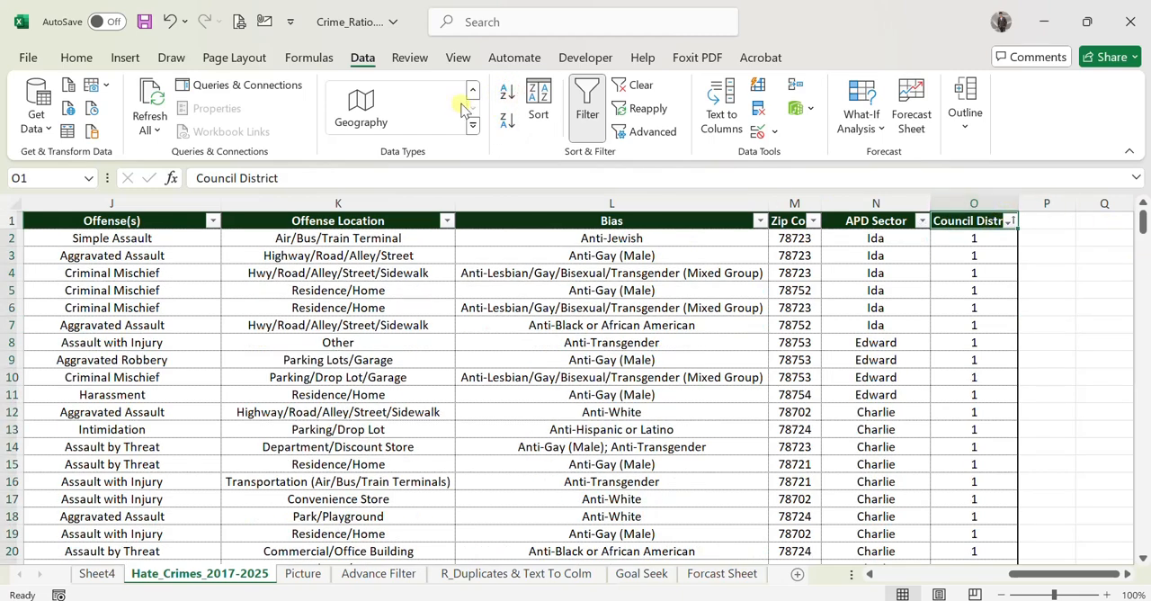
{"action": "left_click", "coordinate": [504, 121]}
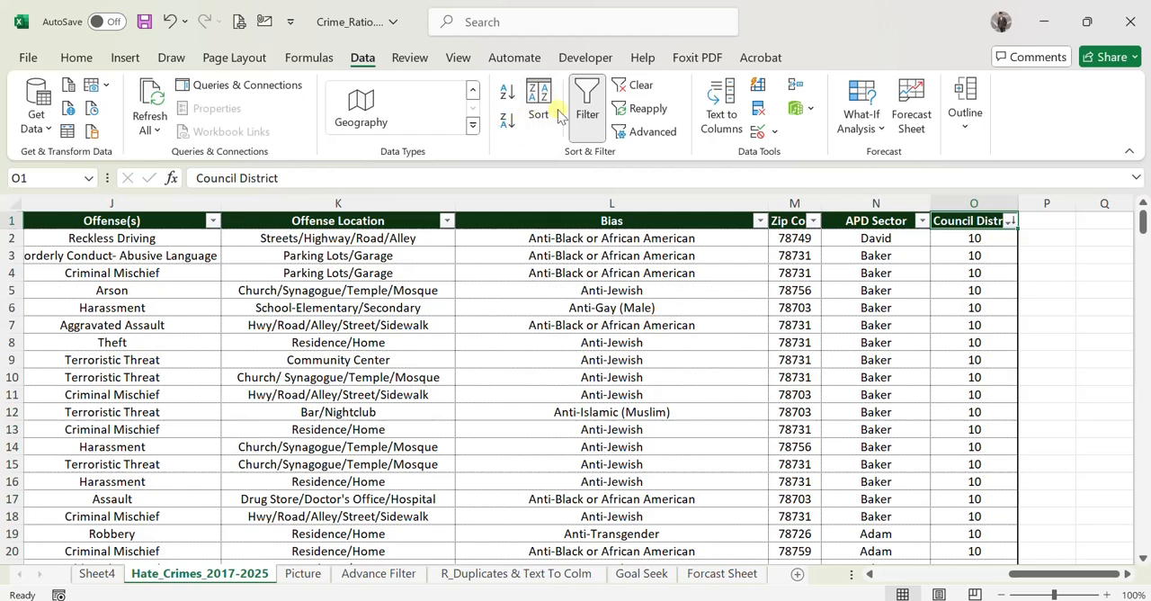
Select the whole crime table and set up a custom sort with APD Sector as the first key, ordered Z to A.
{"action": "left_click", "coordinate": [879, 225]}
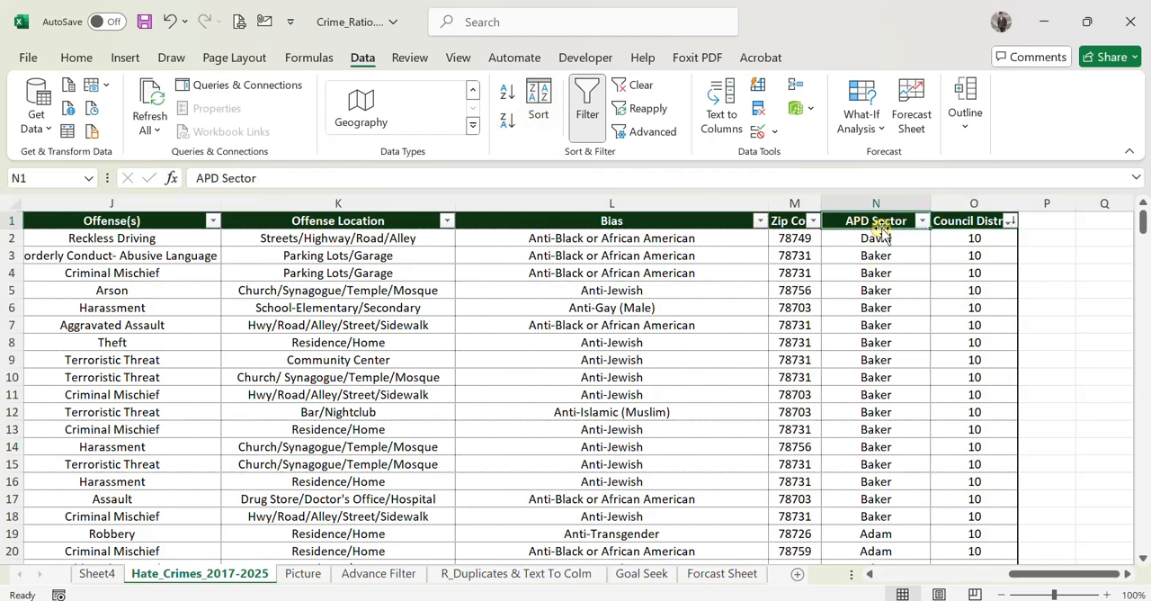
{"action": "key", "text": "ctrl+Home"}
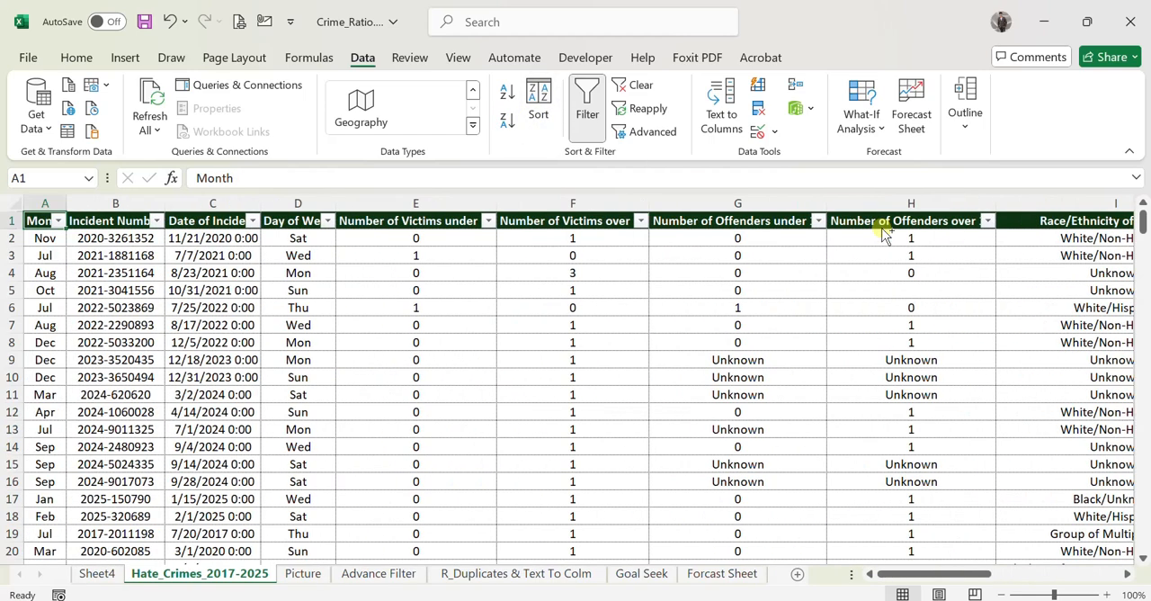
{"action": "key", "text": "ctrl+shift+Right"}
{"action": "key", "text": "ctrl+shift+Down"}
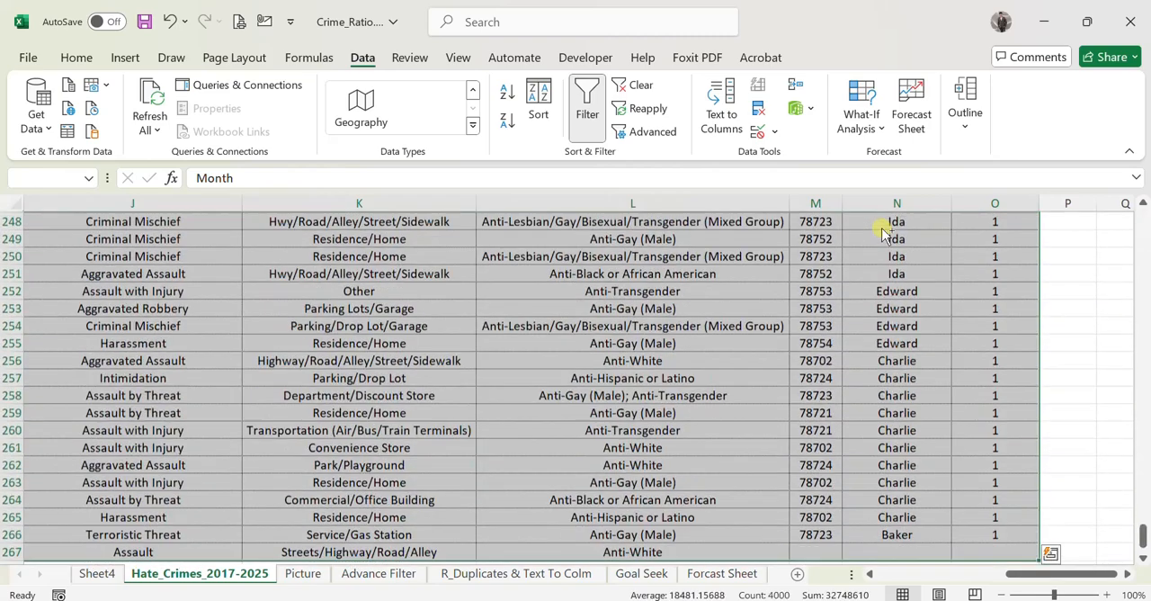
{"action": "left_click", "coordinate": [538, 106]}
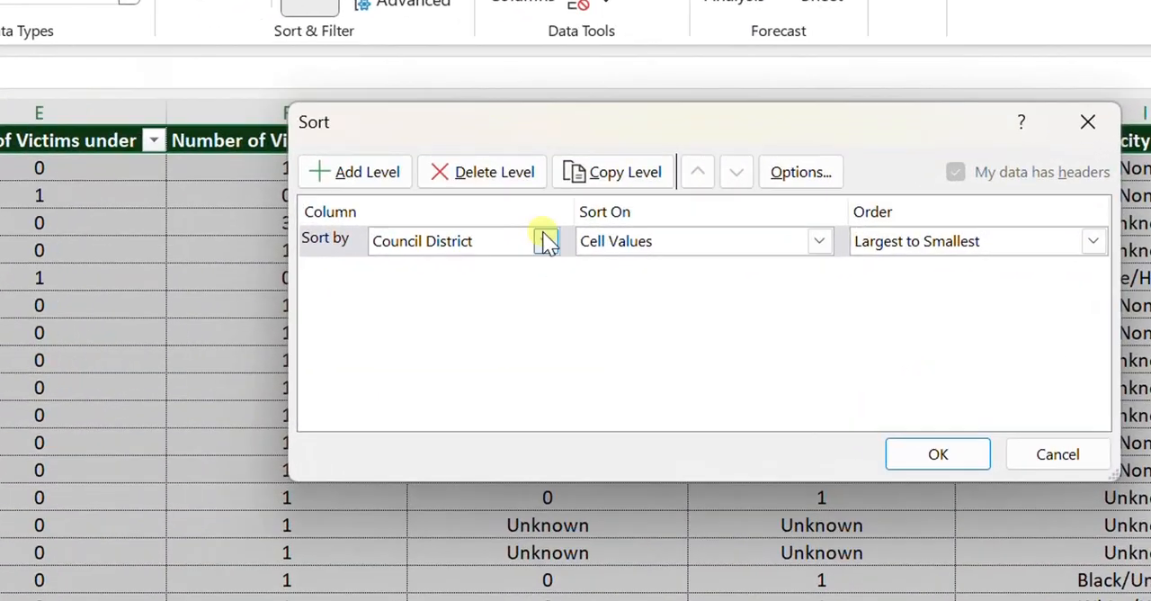
{"action": "left_click", "coordinate": [548, 241]}
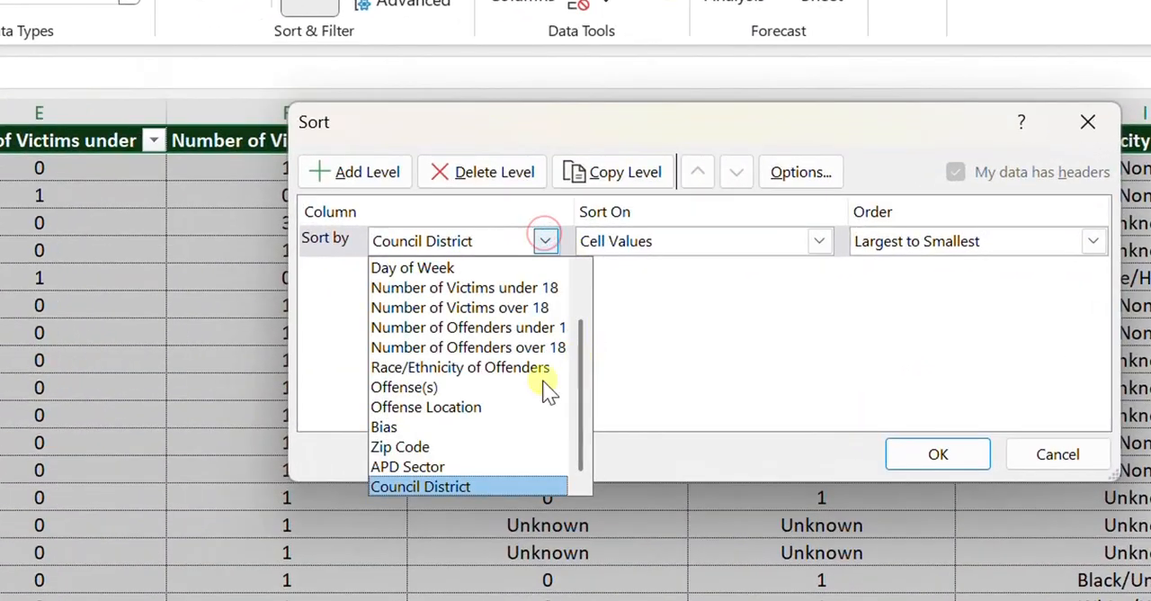
{"action": "left_click", "coordinate": [414, 466]}
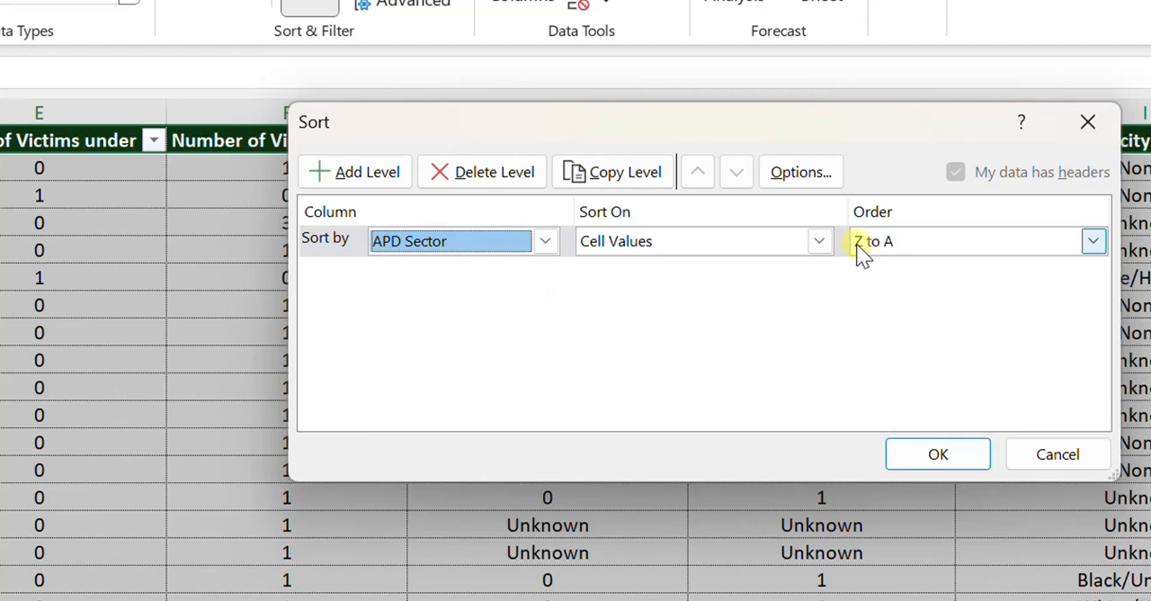
Add Council District, smallest to largest, as the second sort level and apply the custom sort.
{"action": "left_click", "coordinate": [365, 177]}
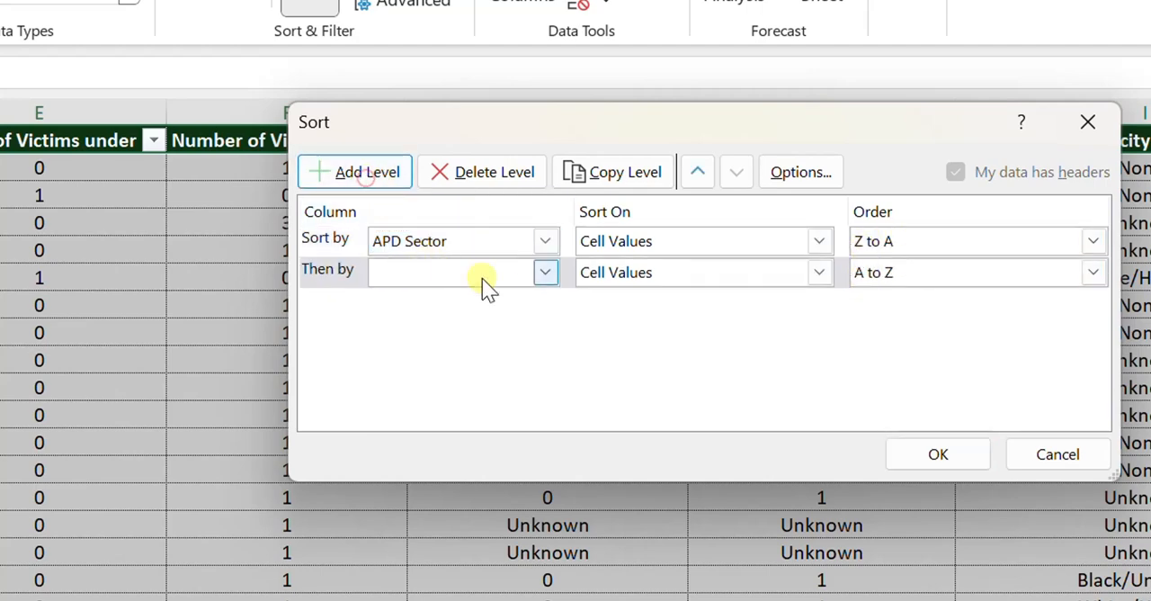
{"action": "left_click", "coordinate": [545, 273]}
{"action": "scroll", "coordinate": [572, 359], "scroll_direction": "down", "scroll_amount": 1}
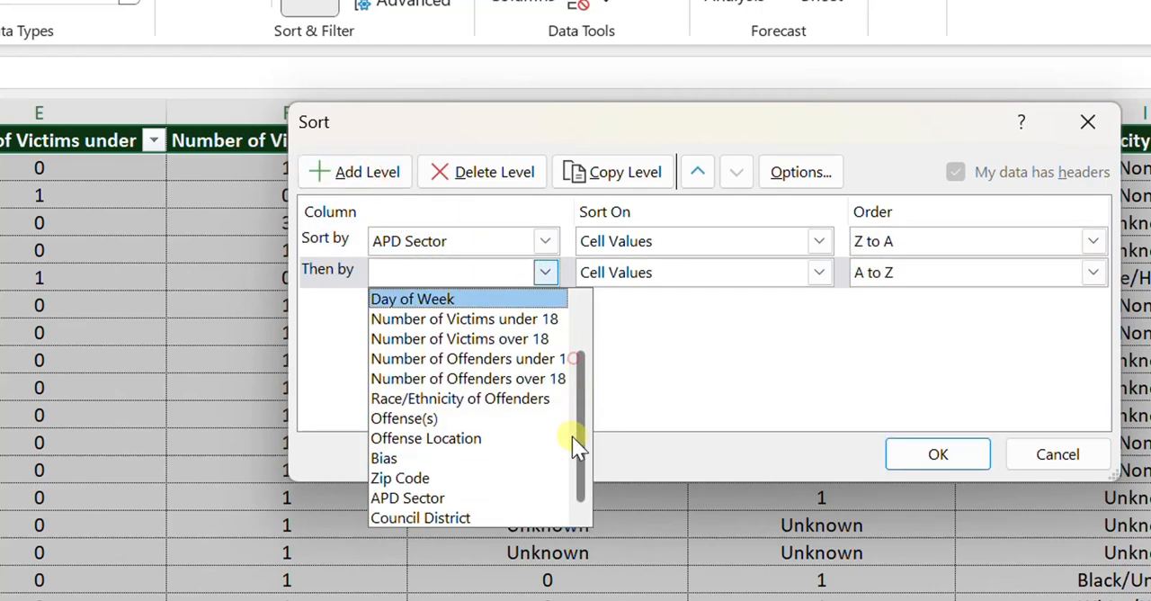
{"action": "left_click", "coordinate": [446, 517]}
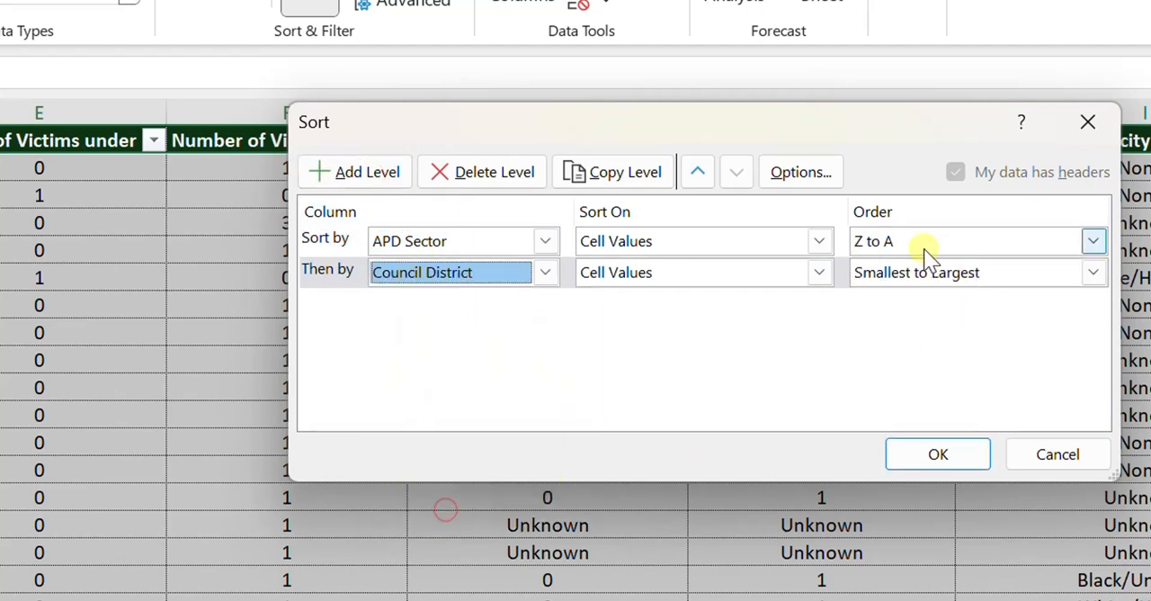
{"action": "left_click", "coordinate": [937, 454]}
Examine the APD Sector and Council District columns of the sorted table to check the order of both levels.
{"action": "left_click_drag", "start_coordinate": [941, 572], "coordinate": [1088, 570]}
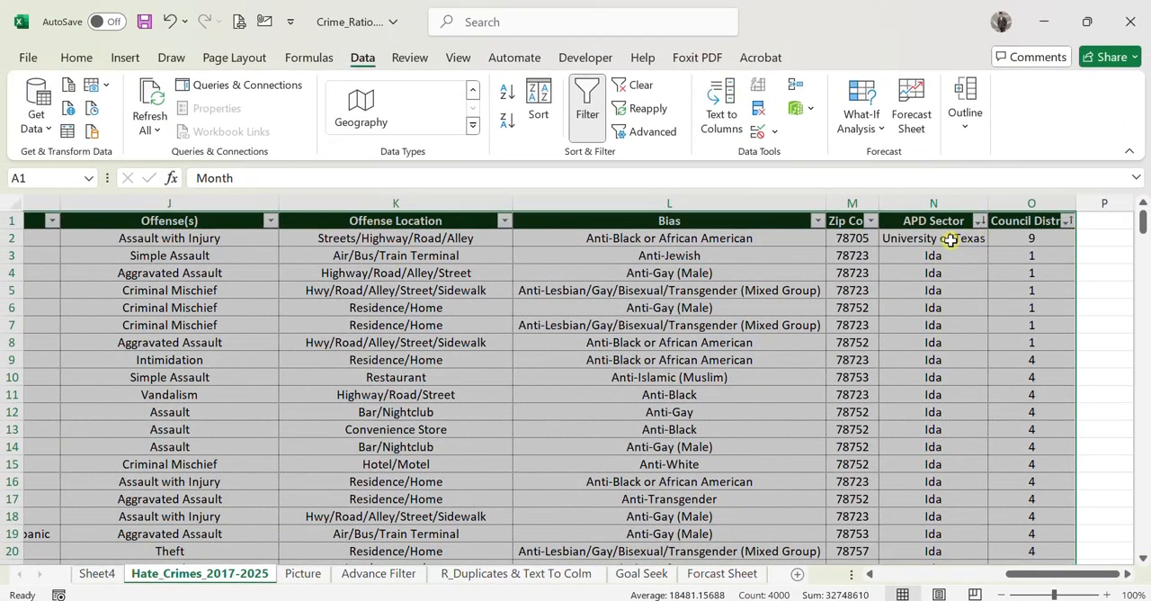
{"action": "scroll", "coordinate": [949, 260], "scroll_direction": "down", "scroll_amount": 10}
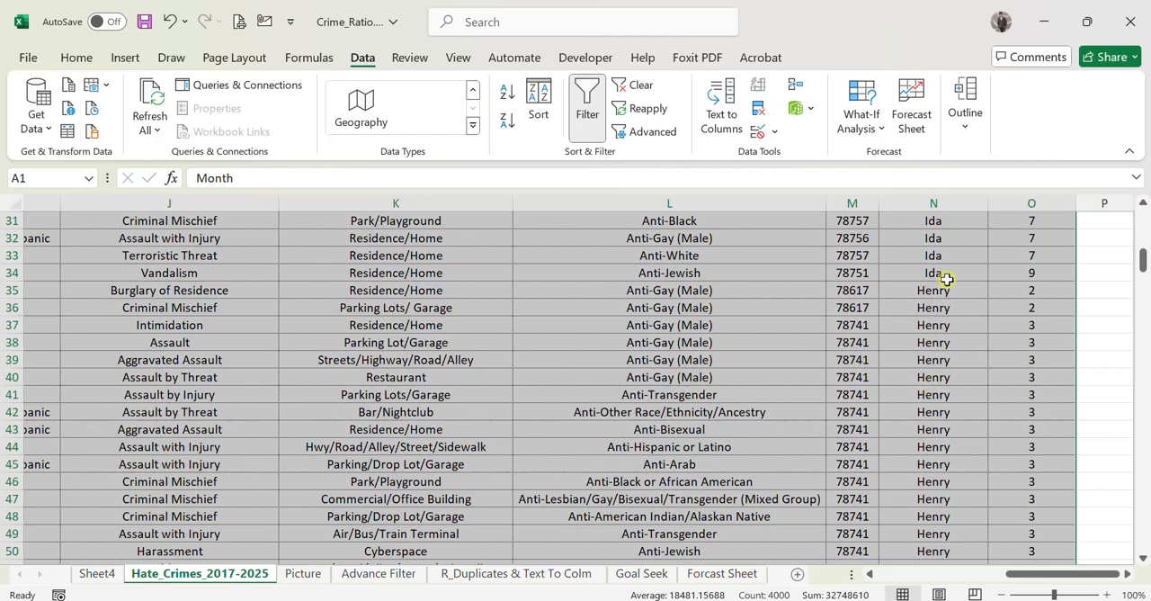
{"action": "scroll", "coordinate": [940, 343], "scroll_direction": "down", "scroll_amount": 4}
{"action": "scroll", "coordinate": [926, 450], "scroll_direction": "down", "scroll_amount": 14}
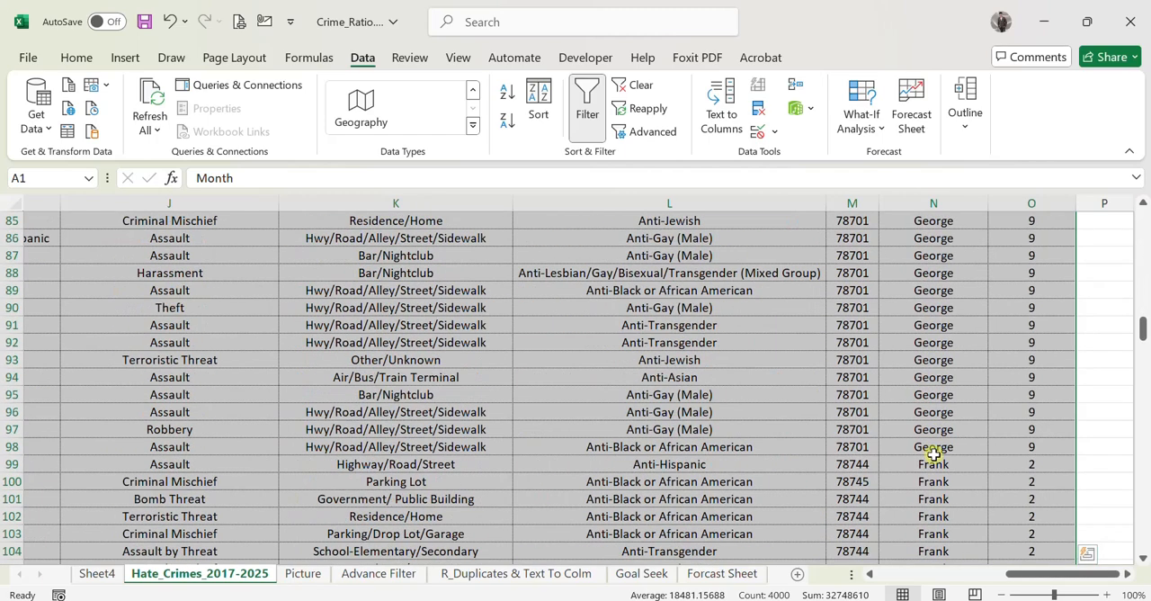
{"action": "scroll", "coordinate": [1079, 378], "scroll_direction": "up", "scroll_amount": 4}
{"action": "left_click_drag", "start_coordinate": [1143, 316], "coordinate": [1143, 216]}
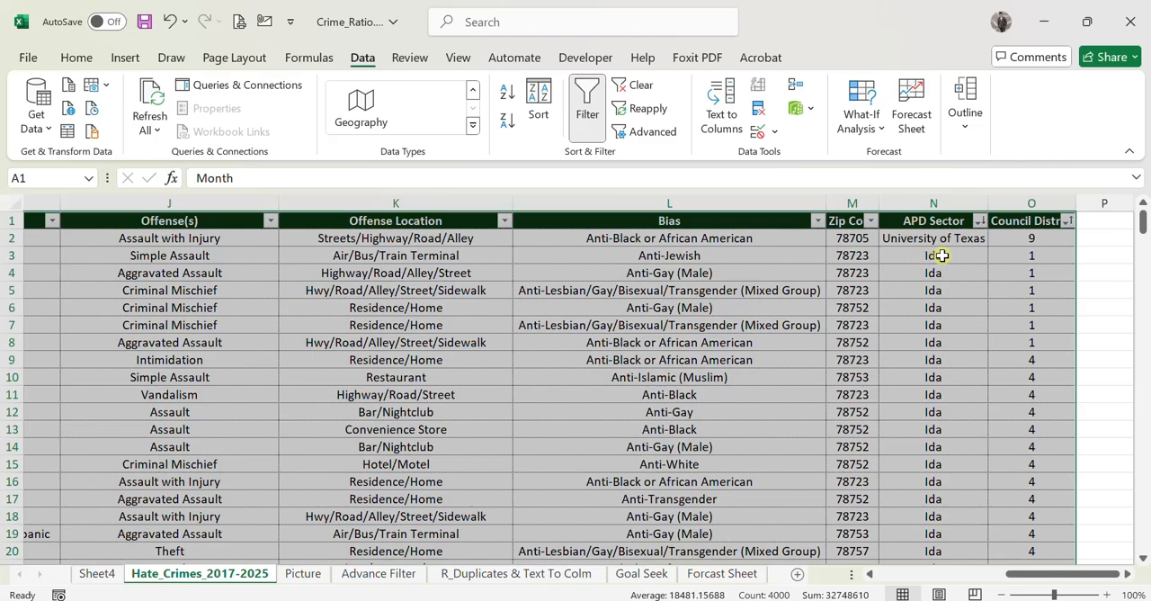
{"action": "scroll", "coordinate": [1020, 404], "scroll_direction": "down", "scroll_amount": 9}
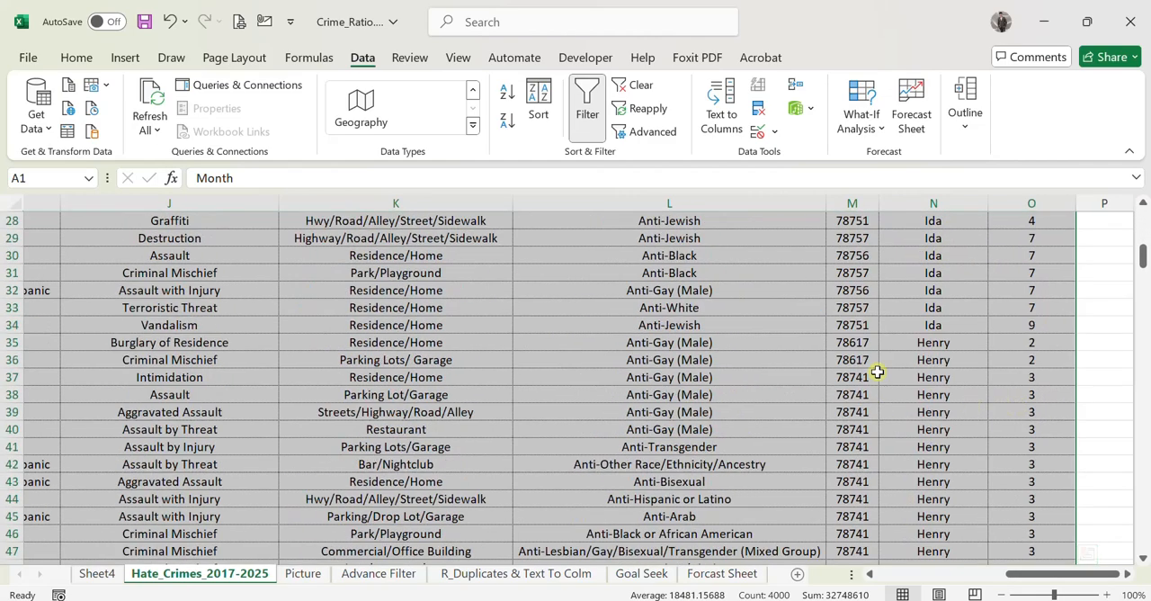
{"action": "scroll", "coordinate": [1028, 436], "scroll_direction": "down", "scroll_amount": 10}
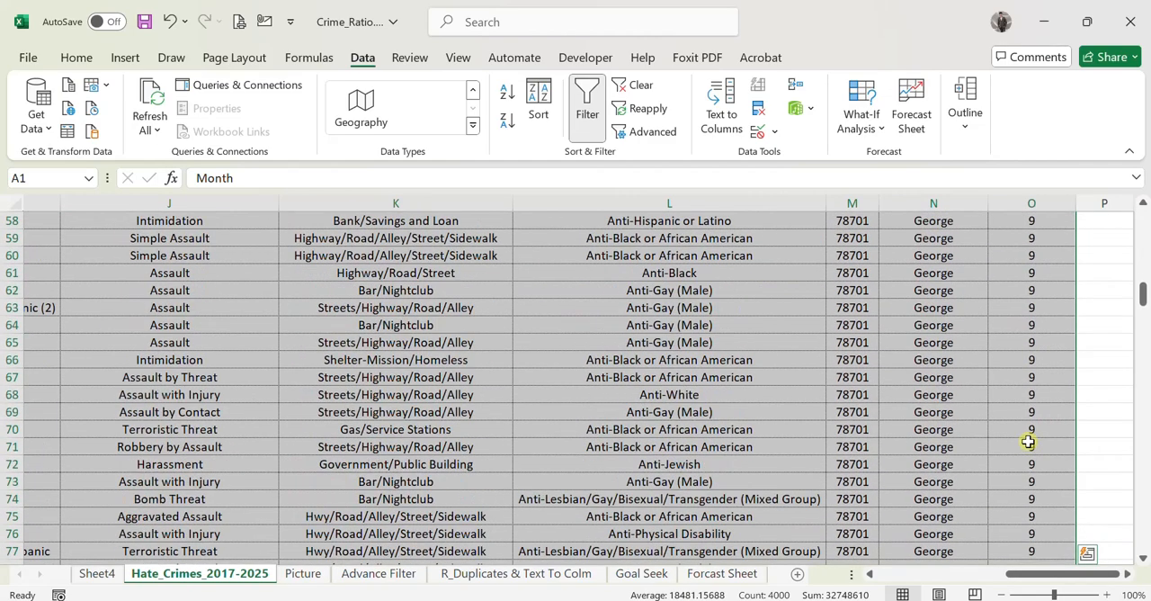
{"action": "left_click_drag", "start_coordinate": [1141, 305], "coordinate": [1141, 286]}
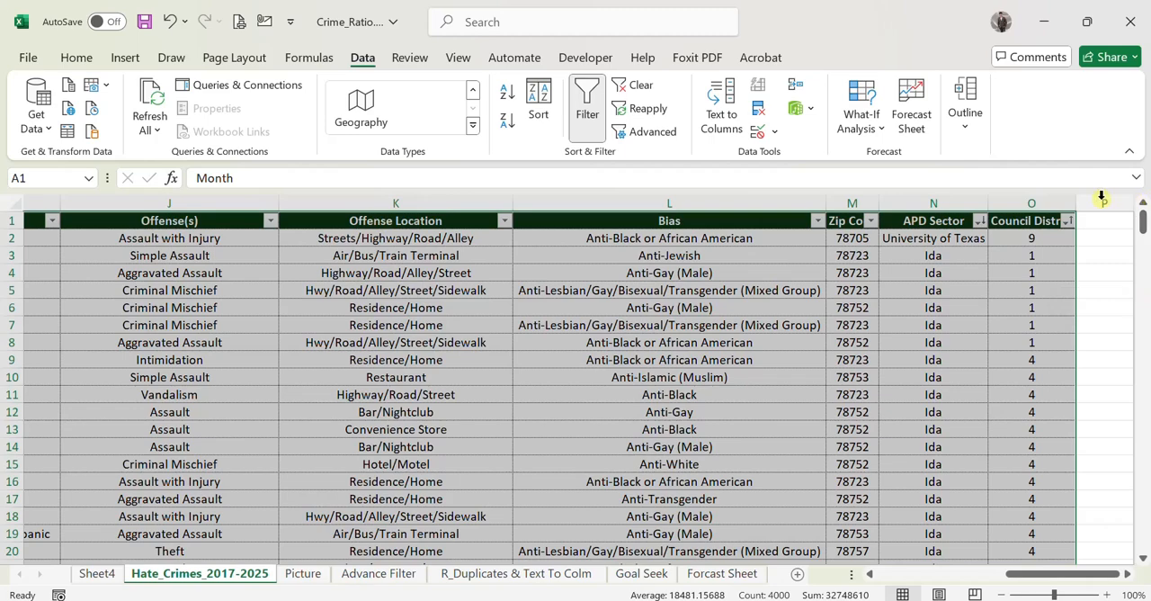
On the Advance Filter sheet, look through the filter options of the Offense(s) column without filtering anything.
{"action": "left_click", "coordinate": [1085, 265]}
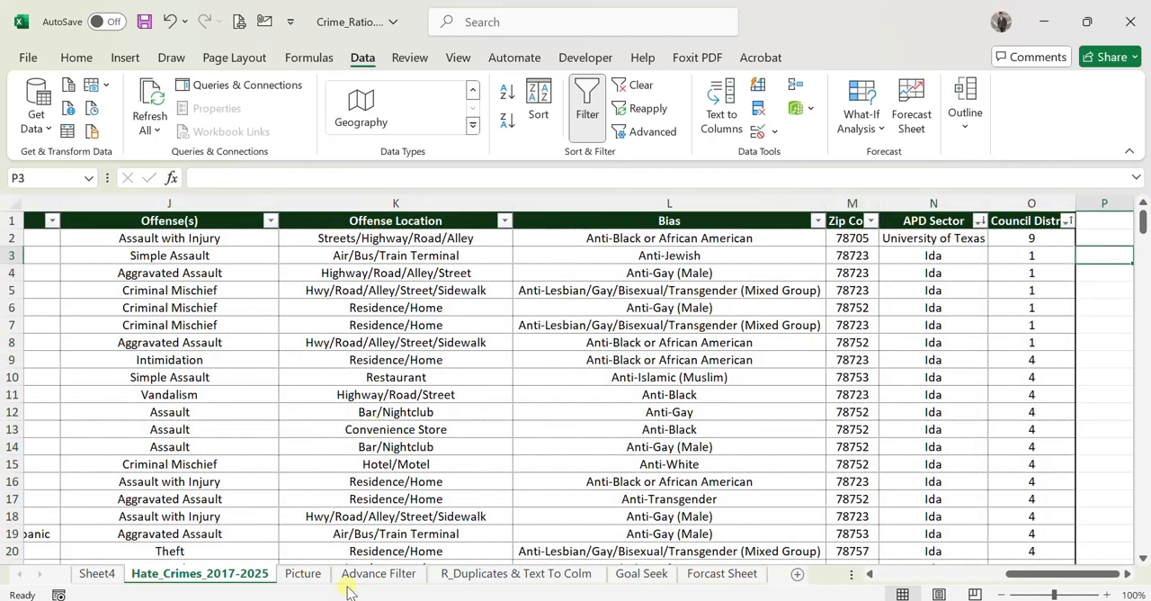
{"action": "left_click", "coordinate": [373, 573]}
{"action": "left_click", "coordinate": [390, 474]}
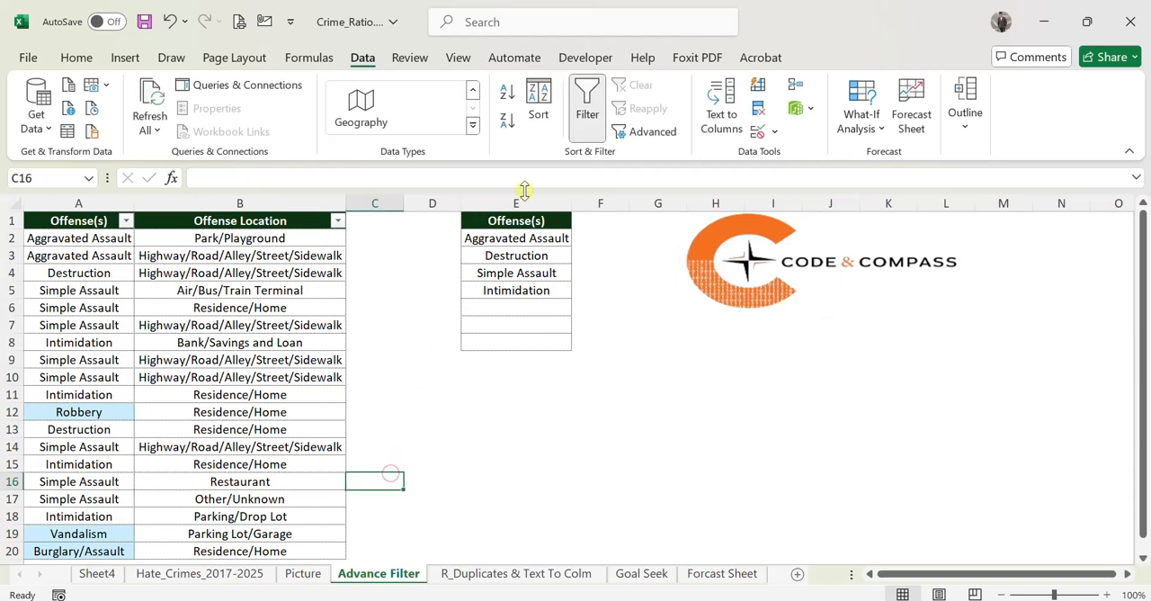
{"action": "left_click", "coordinate": [228, 219]}
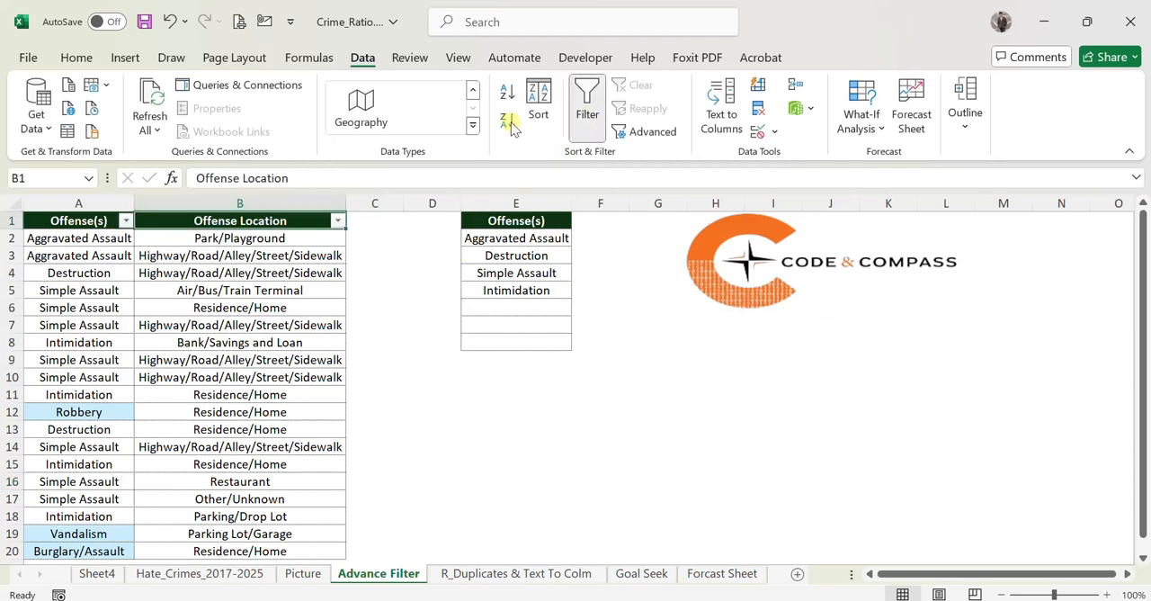
{"action": "left_click", "coordinate": [586, 112]}
{"action": "left_click", "coordinate": [586, 112]}
{"action": "left_click", "coordinate": [125, 220]}
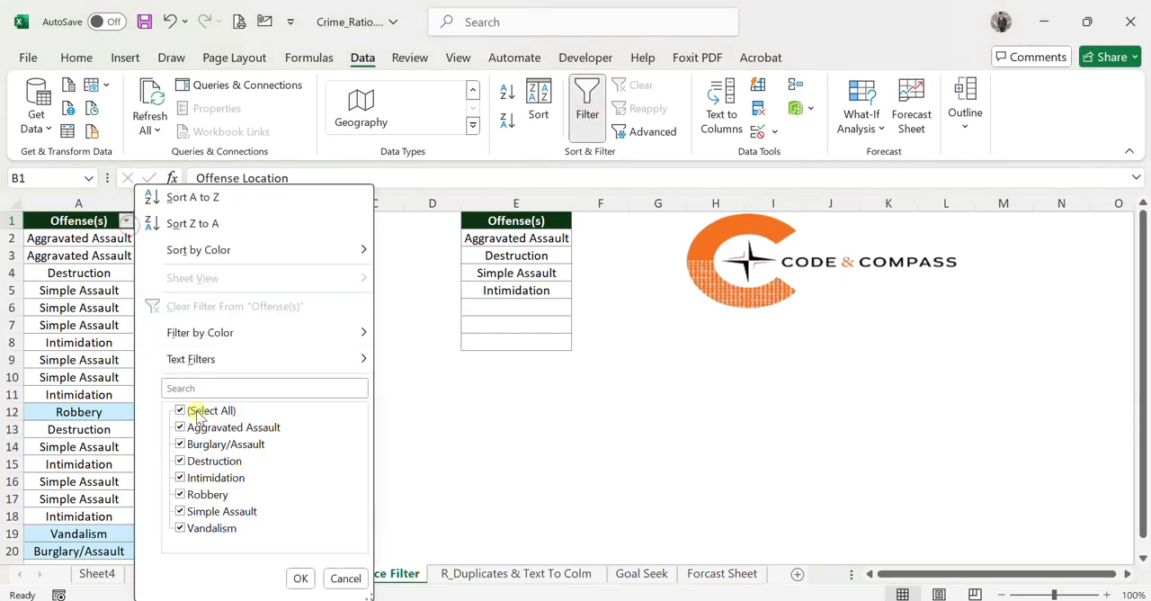
{"action": "key", "text": "Return"}
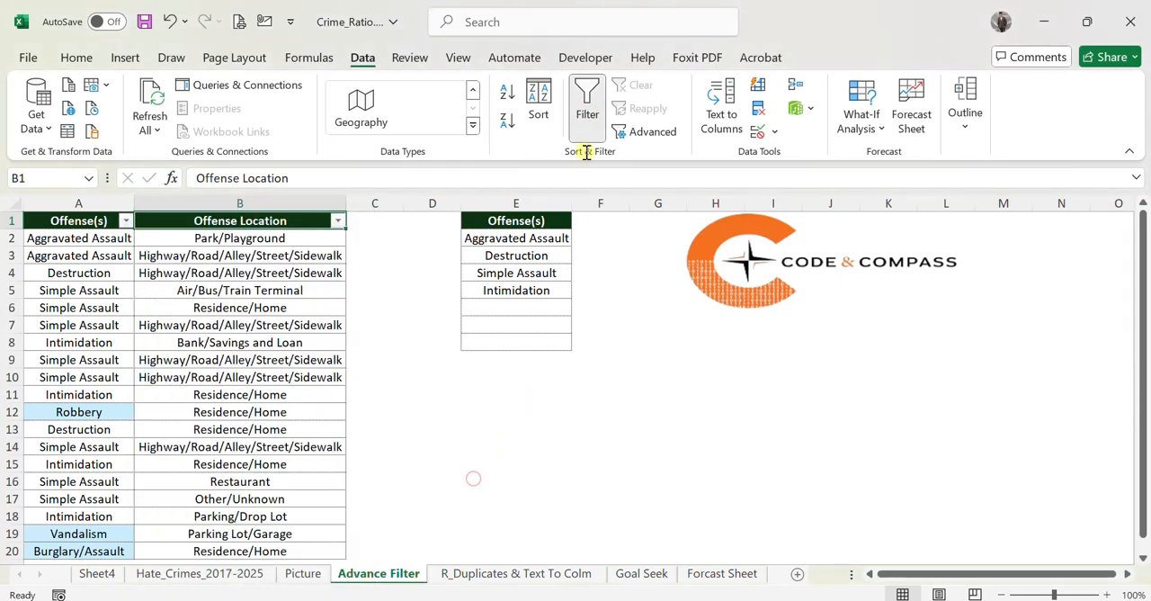
{"action": "left_click", "coordinate": [517, 456]}
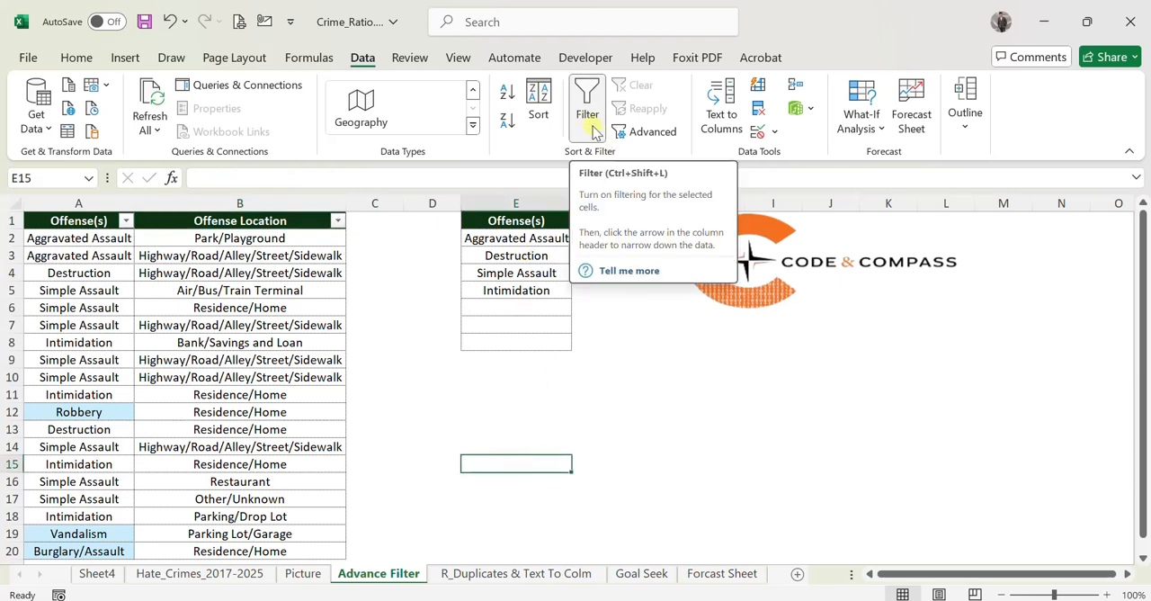
Set up an in-place advanced filter with the offense table A1:B20 as the list range.
{"action": "left_click", "coordinate": [646, 132]}
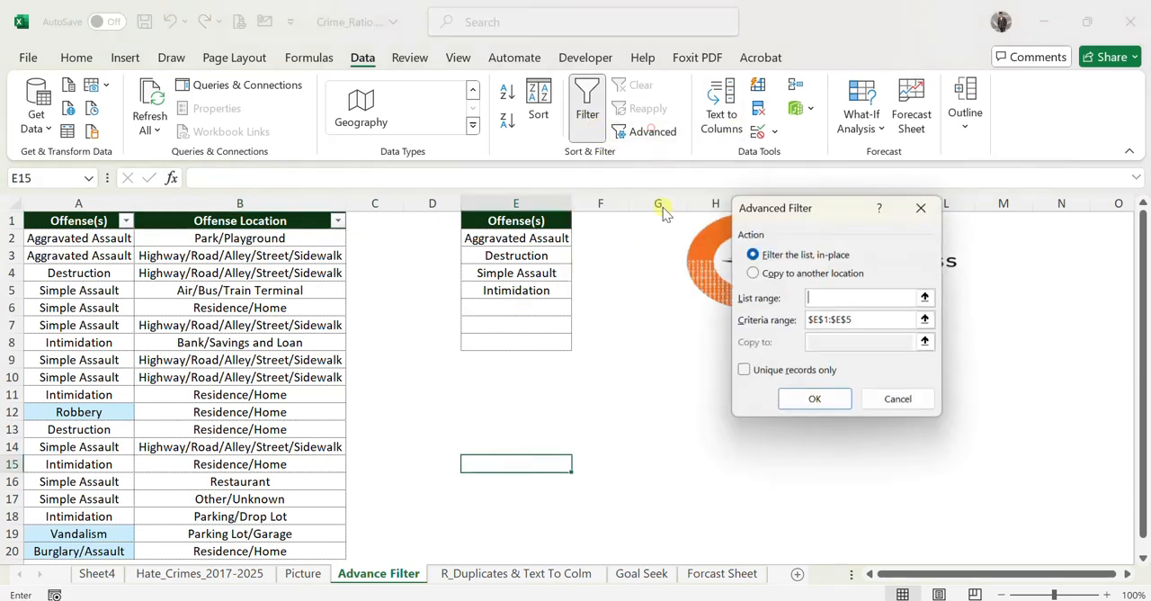
{"action": "left_click", "coordinate": [926, 298]}
{"action": "left_click_drag", "start_coordinate": [85, 221], "coordinate": [333, 490]}
{"action": "left_click", "coordinate": [933, 229]}
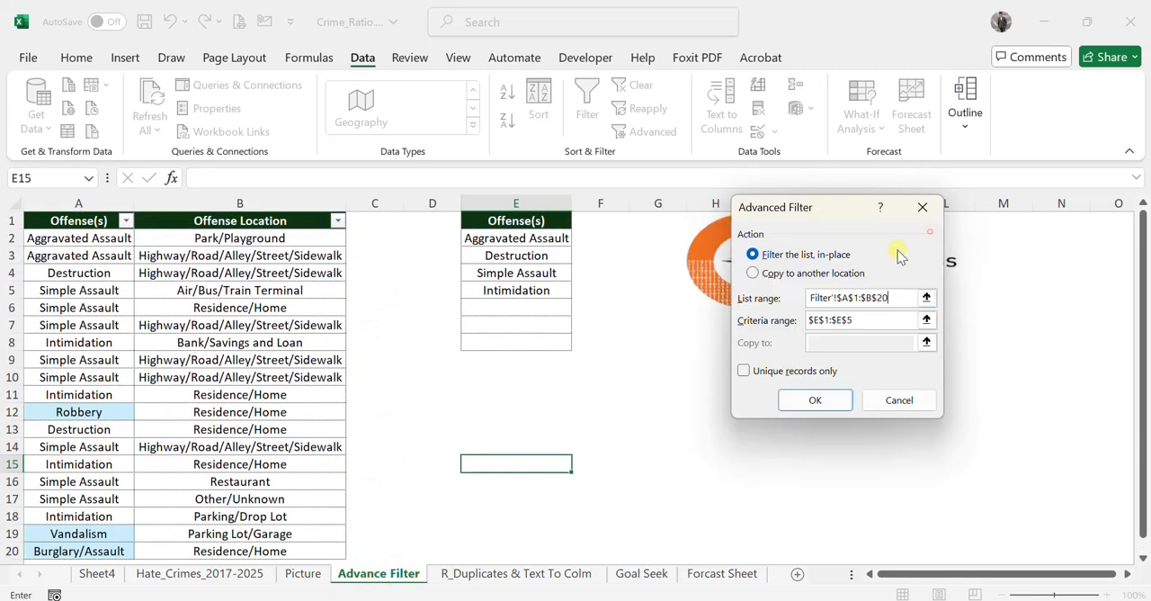
Use the Offense(s) list in E1:E5 as the criteria range and apply the advanced filter.
{"action": "left_click", "coordinate": [926, 320]}
{"action": "left_click_drag", "start_coordinate": [555, 220], "coordinate": [536, 293]}
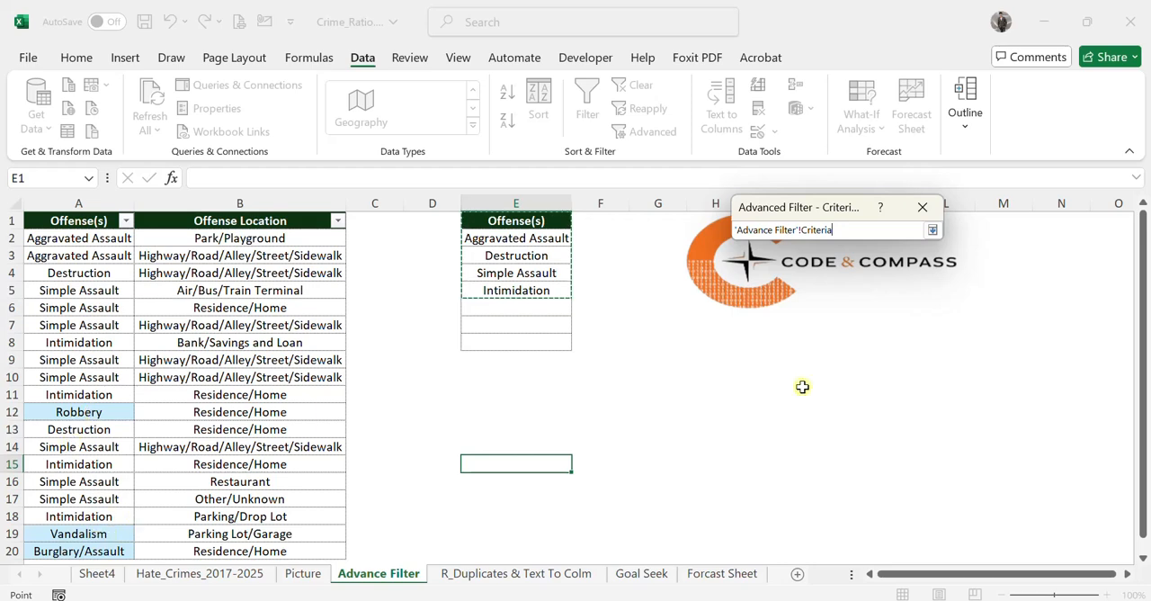
{"action": "left_click", "coordinate": [932, 230]}
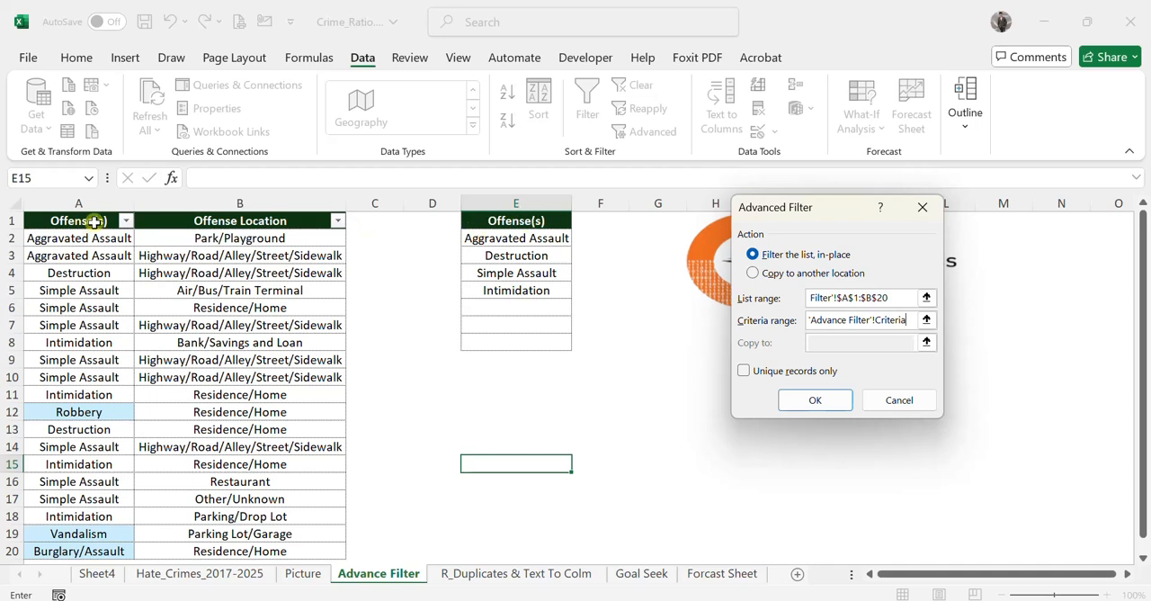
{"action": "left_click", "coordinate": [814, 399]}
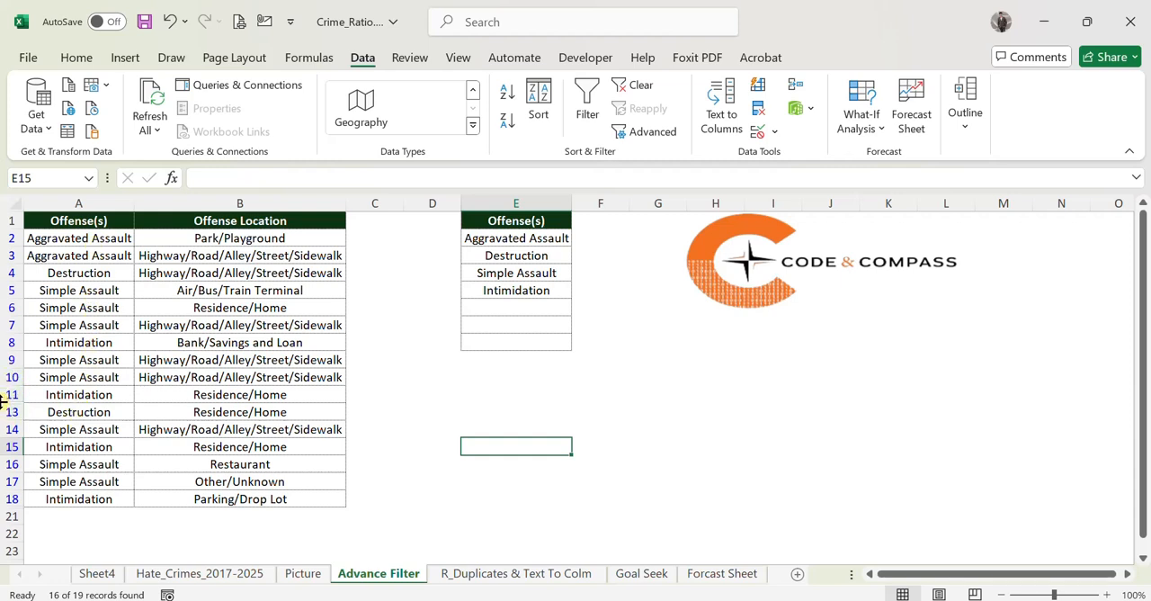
{"action": "left_click", "coordinate": [674, 413]}
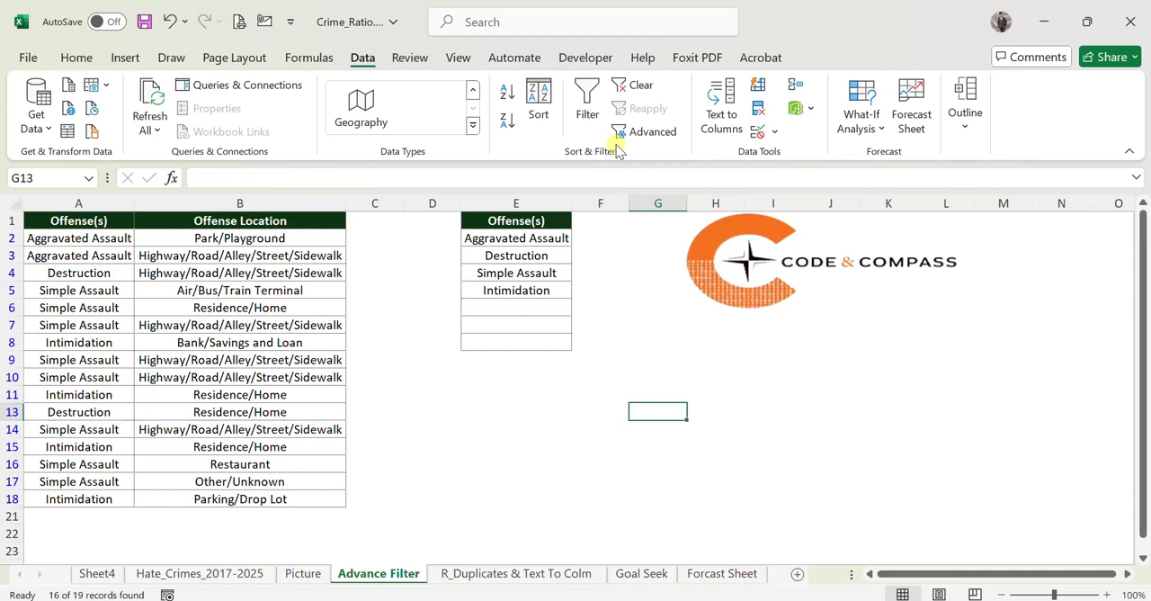
{"action": "left_click", "coordinate": [490, 439]}
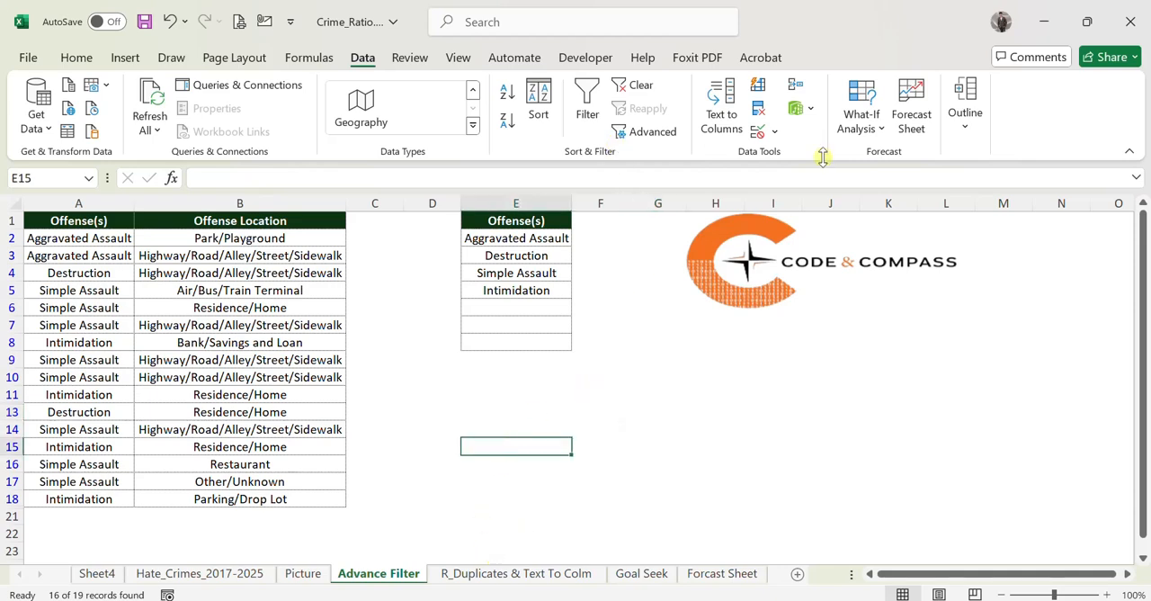
On the R_Duplicates & Text To Colm sheet, split the Incident Number column at the hyphen with Text to Columns, replacing existing data.
{"action": "left_click", "coordinate": [515, 576]}
{"action": "left_click", "coordinate": [115, 274]}
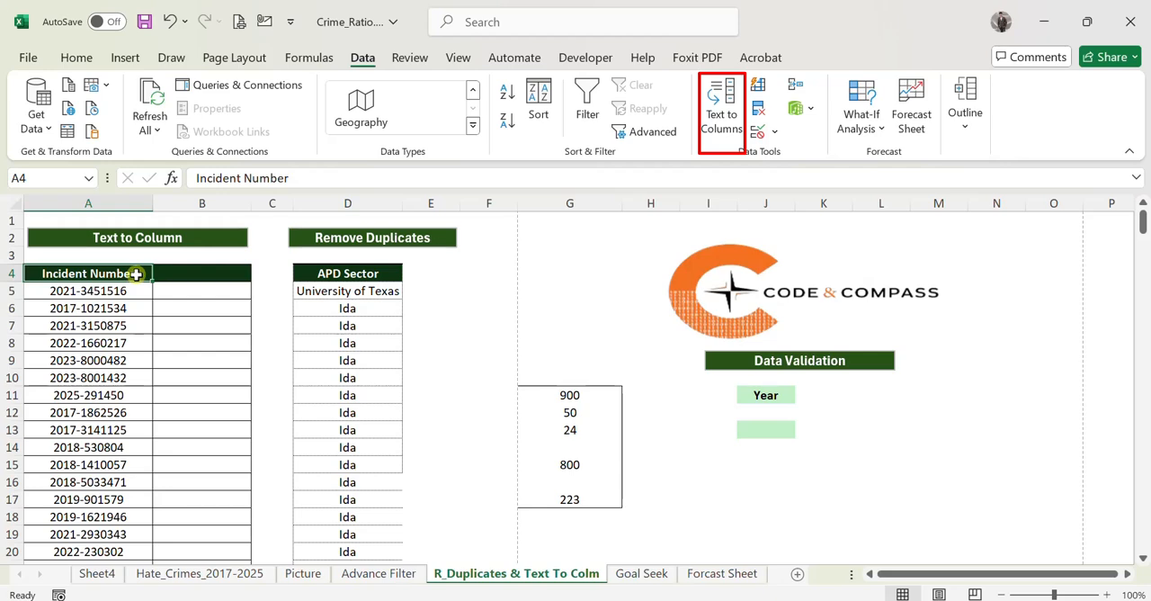
{"action": "key", "text": "ctrl+shift+Down"}
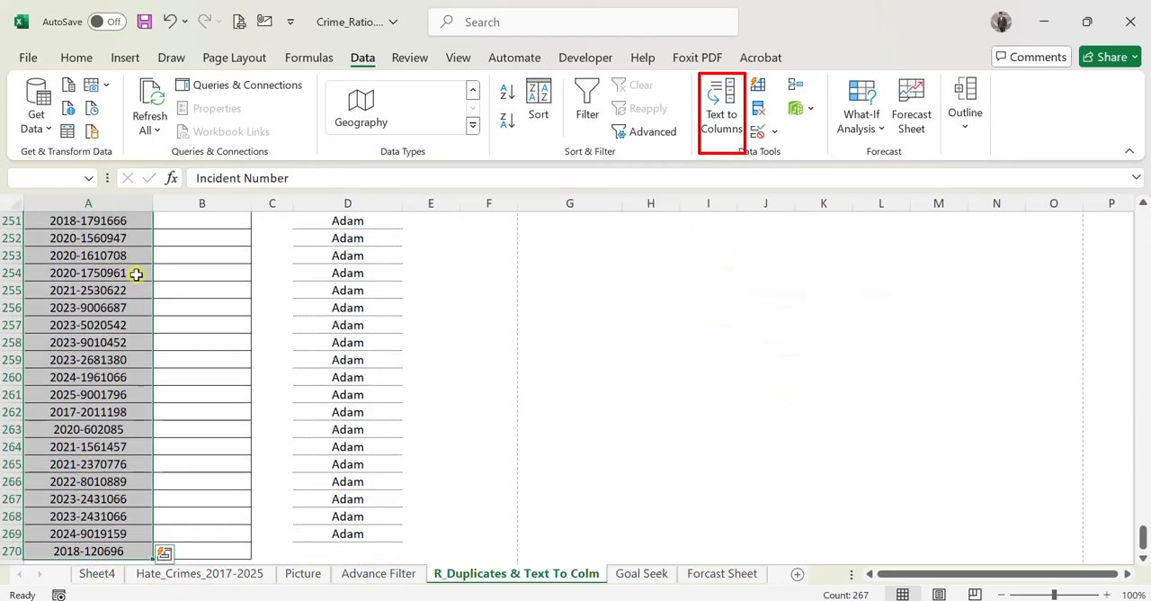
{"action": "left_click", "coordinate": [720, 113]}
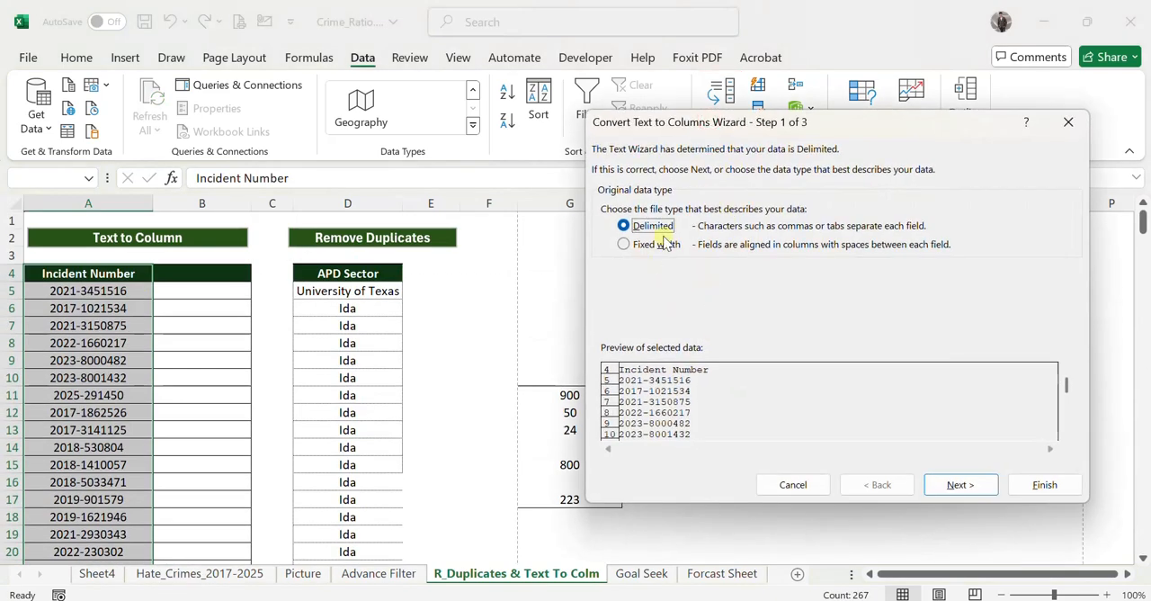
{"action": "left_click", "coordinate": [958, 497]}
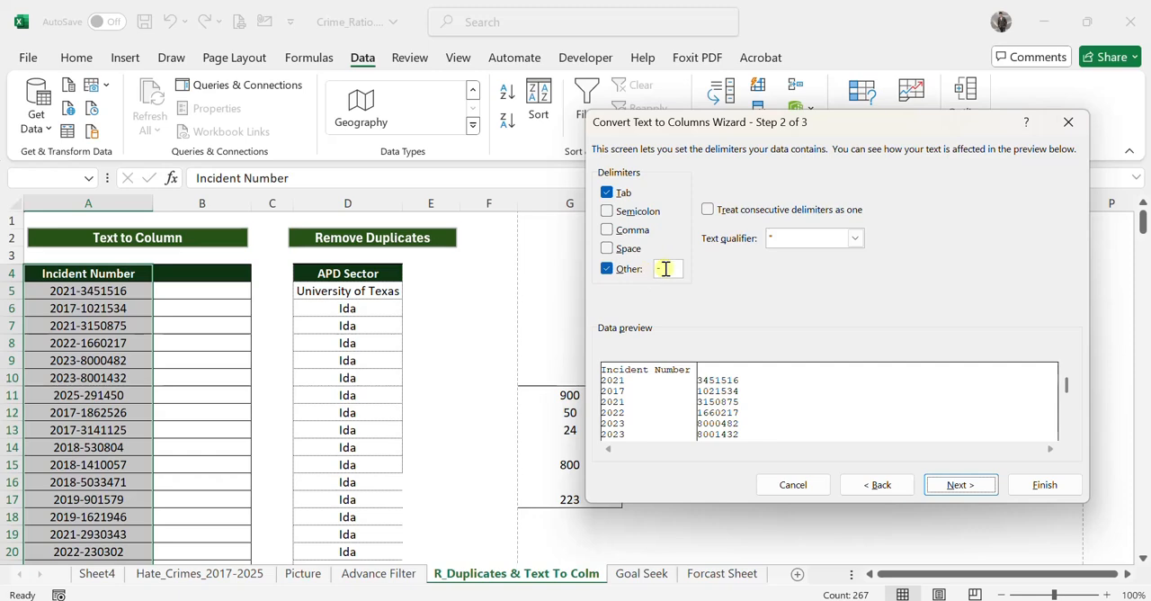
{"action": "left_click", "coordinate": [957, 484]}
{"action": "left_click", "coordinate": [1041, 483]}
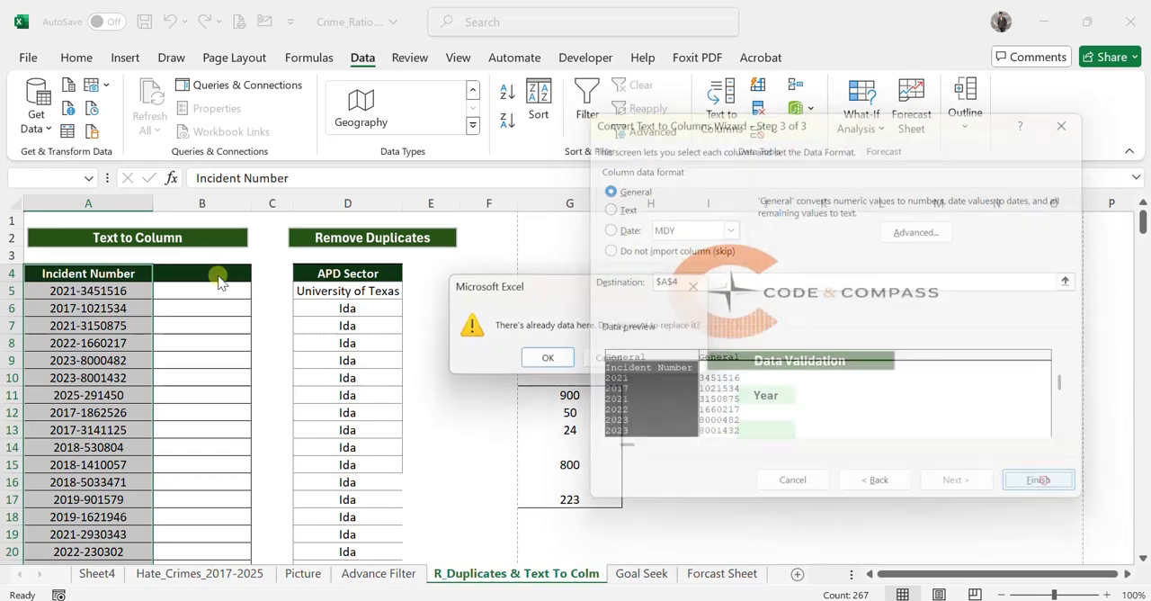
{"action": "left_click", "coordinate": [550, 357]}
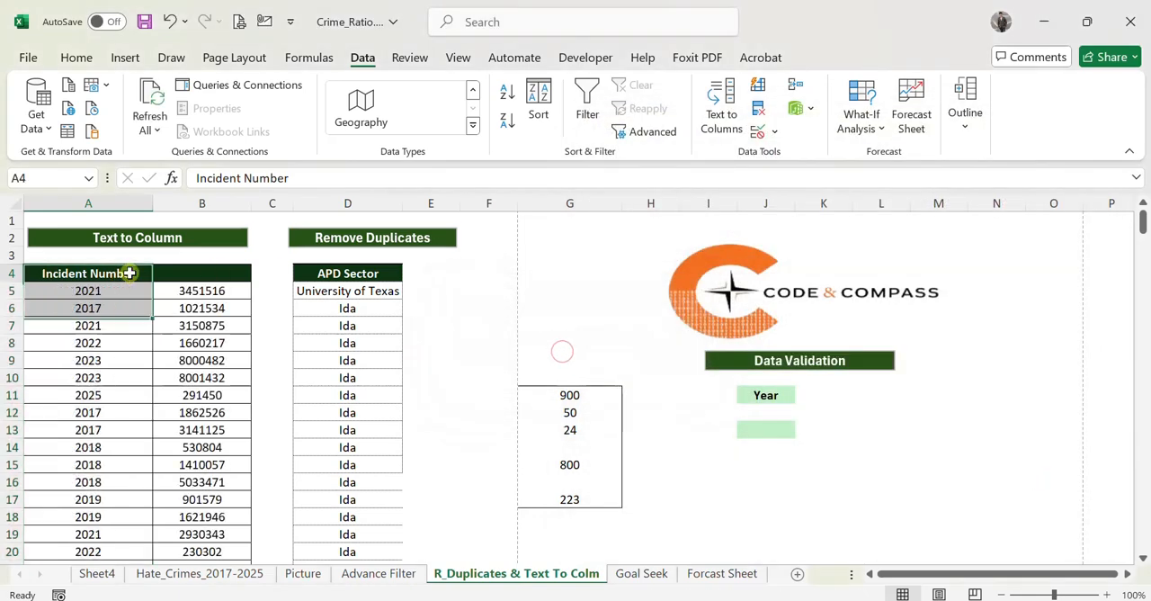
Examine the split Incident Number data down to its last row and back up to the header.
{"action": "left_click", "coordinate": [129, 272]}
{"action": "key", "text": "ctrl+Down"}
{"action": "key", "text": "Down"}
{"action": "key", "text": "Up"}
{"action": "key", "text": "ctrl+Up"}
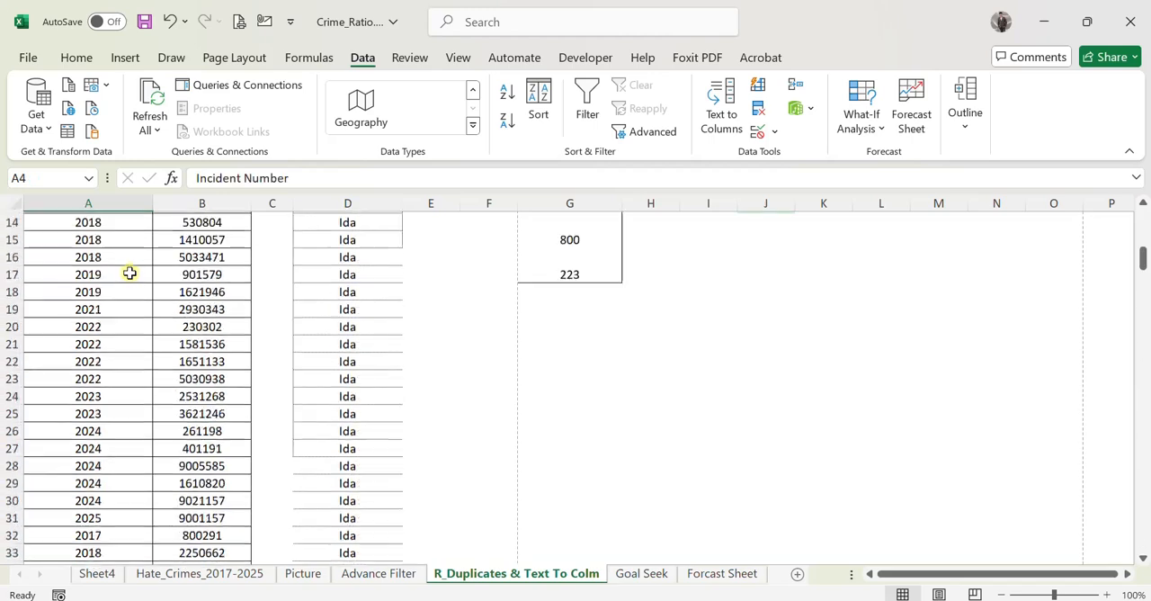
{"action": "key", "text": "Right"}
{"action": "key", "text": "Up"}
{"action": "key", "text": "Up"}
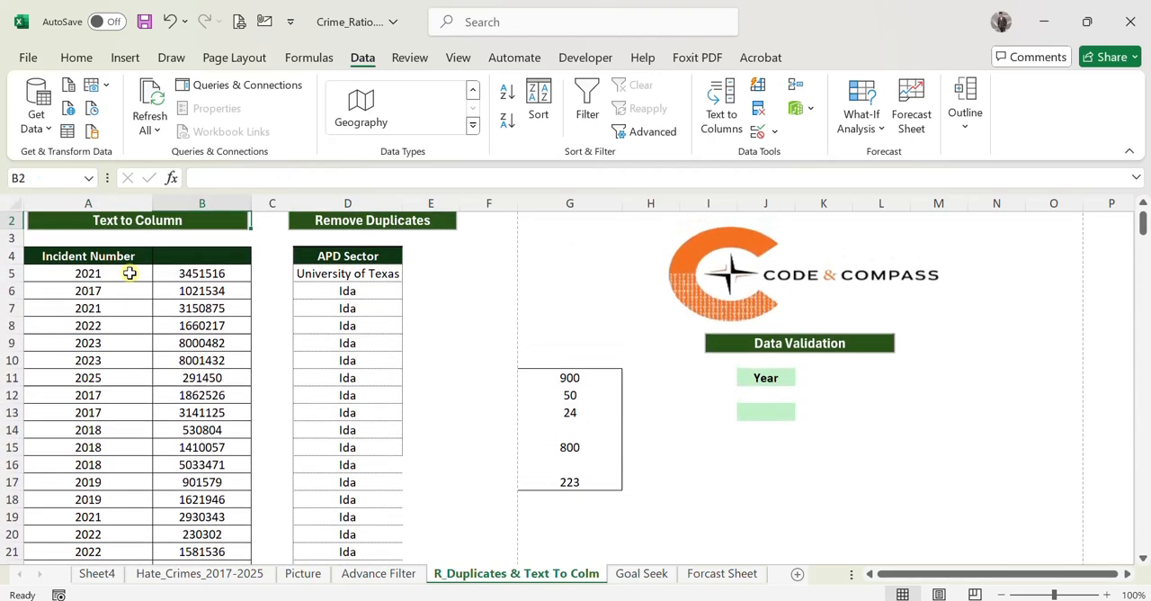
Examine the APD Sector column in the Remove Duplicates section from its header to the end for repeated values.
{"action": "key", "text": "Down"}
{"action": "key", "text": "Right"}
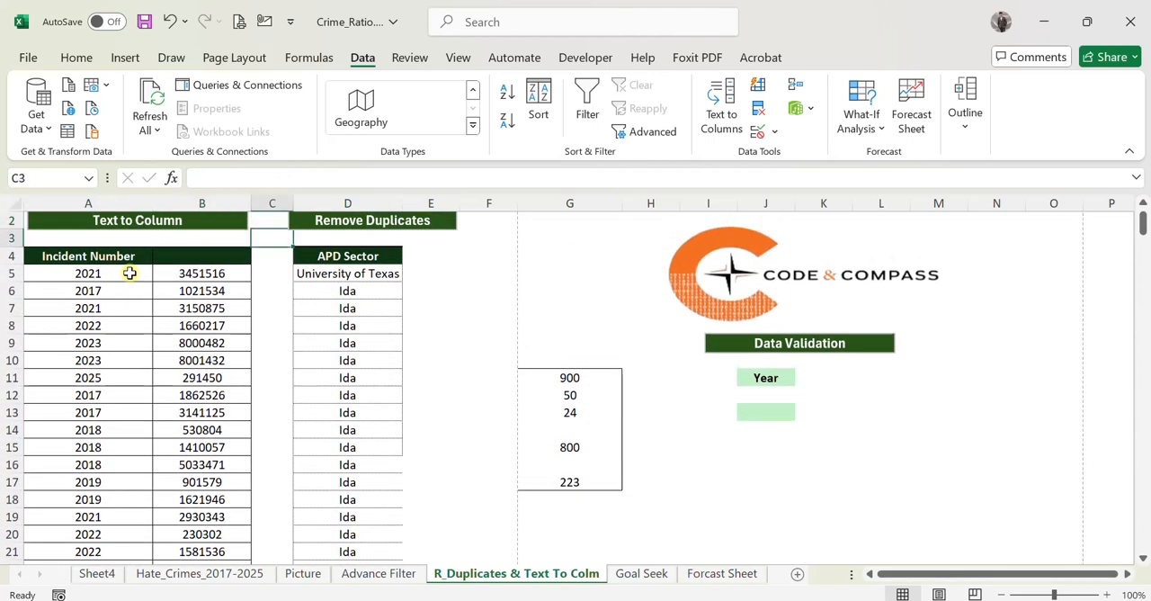
{"action": "key", "text": "Right"}
{"action": "key", "text": "Right"}
{"action": "key", "text": "Down"}
{"action": "key", "text": "Left"}
{"action": "key", "text": "Down"}
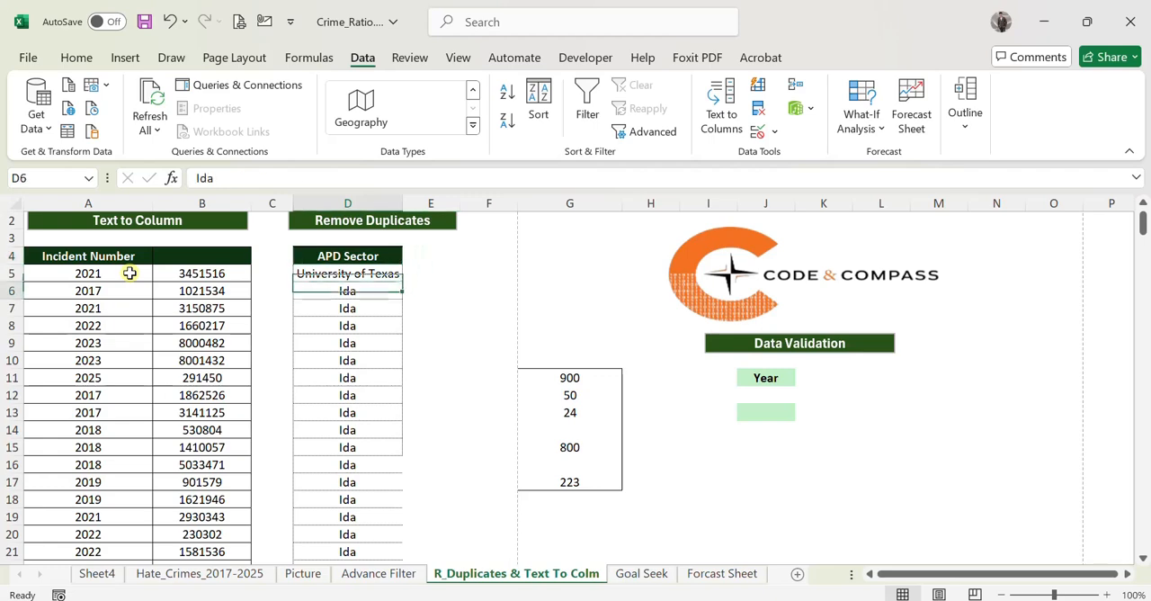
{"action": "key", "text": "ctrl+Down"}
{"action": "key", "text": "Up"}
{"action": "key", "text": "Up"}
{"action": "key", "text": "ctrl+Up"}
{"action": "key", "text": "Up"}
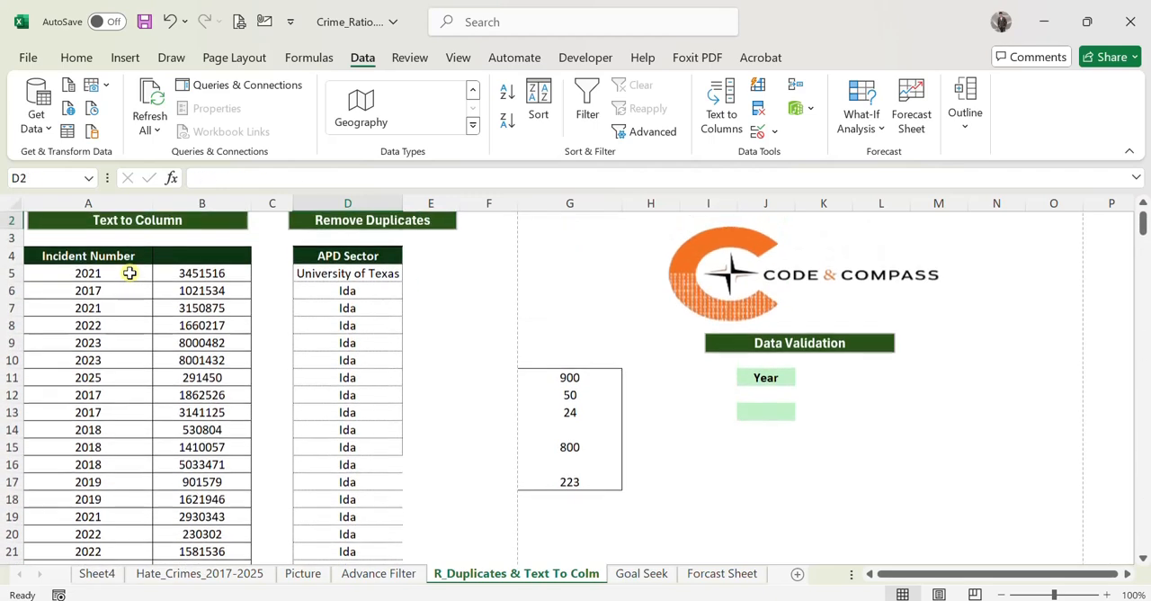
{"action": "key", "text": "Up"}
{"action": "key", "text": "Up"}
{"action": "key", "text": "Down"}
{"action": "key", "text": "Down"}
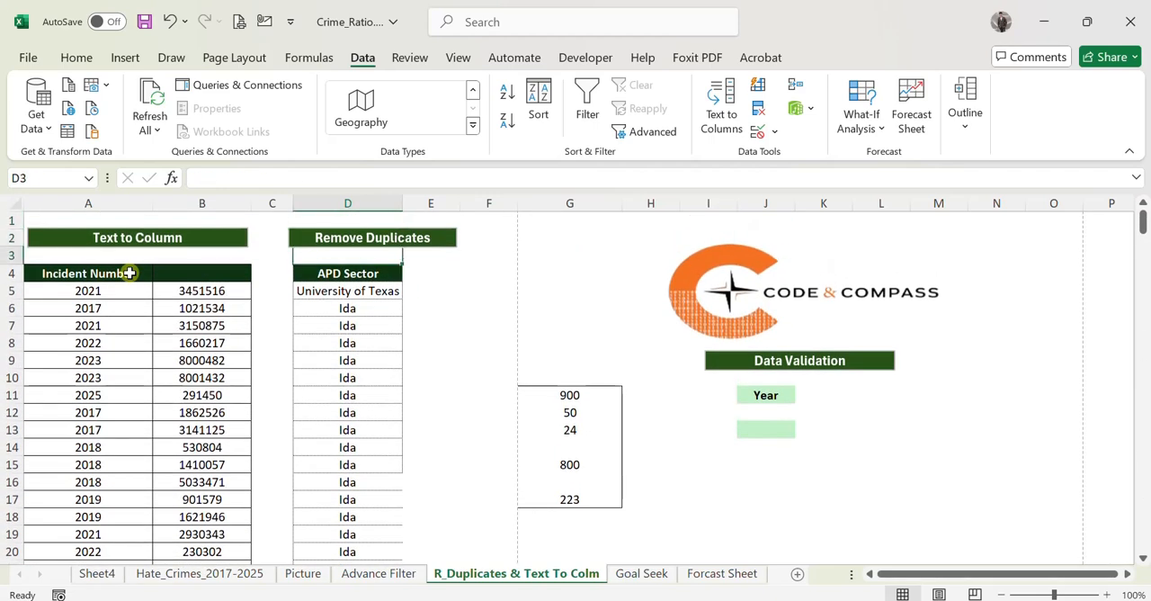
Remove the duplicate values from the whole APD Sector column, treating its first row as a header, and check the remaining sectors.
{"action": "key", "text": "Down"}
{"action": "key", "text": "ctrl+shift+Down"}
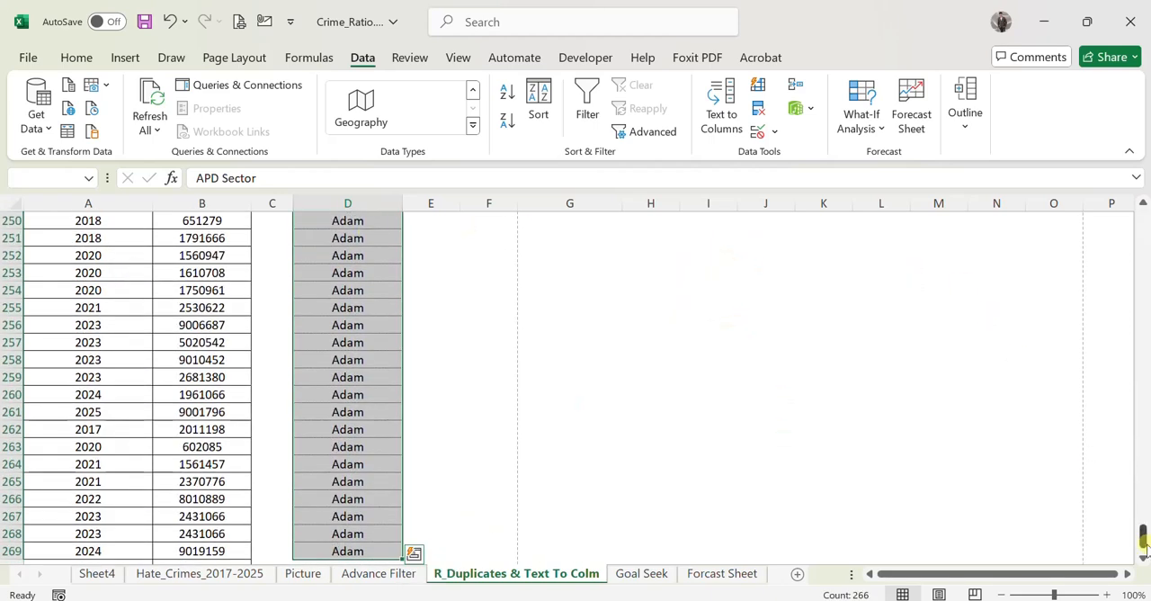
{"action": "left_click_drag", "start_coordinate": [1143, 542], "coordinate": [1143, 223]}
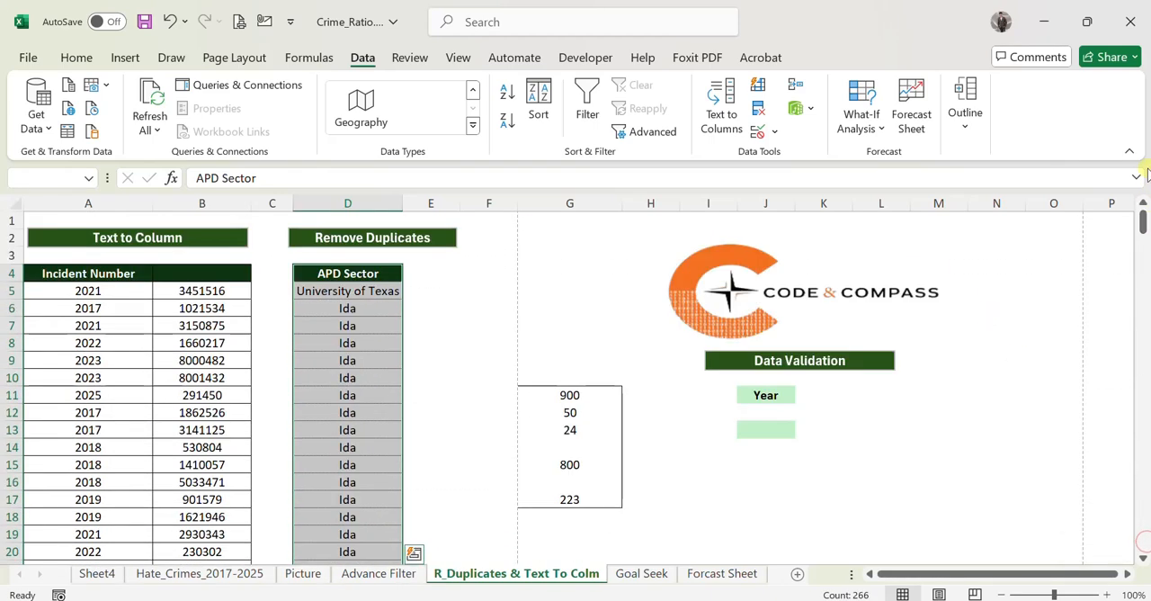
{"action": "left_click", "coordinate": [765, 112]}
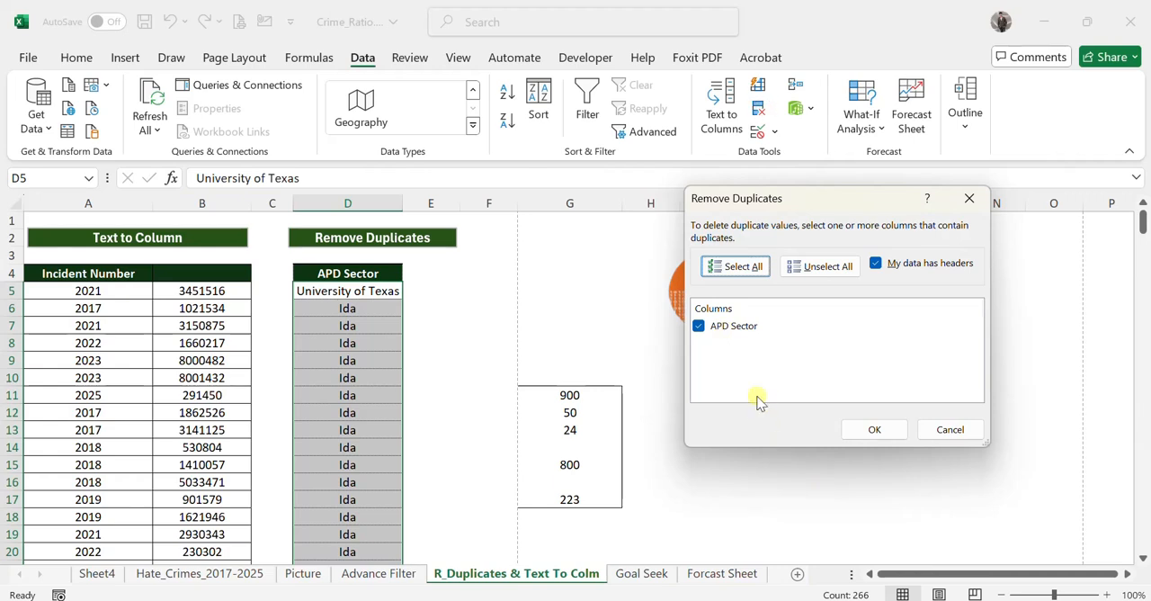
{"action": "left_click", "coordinate": [870, 430]}
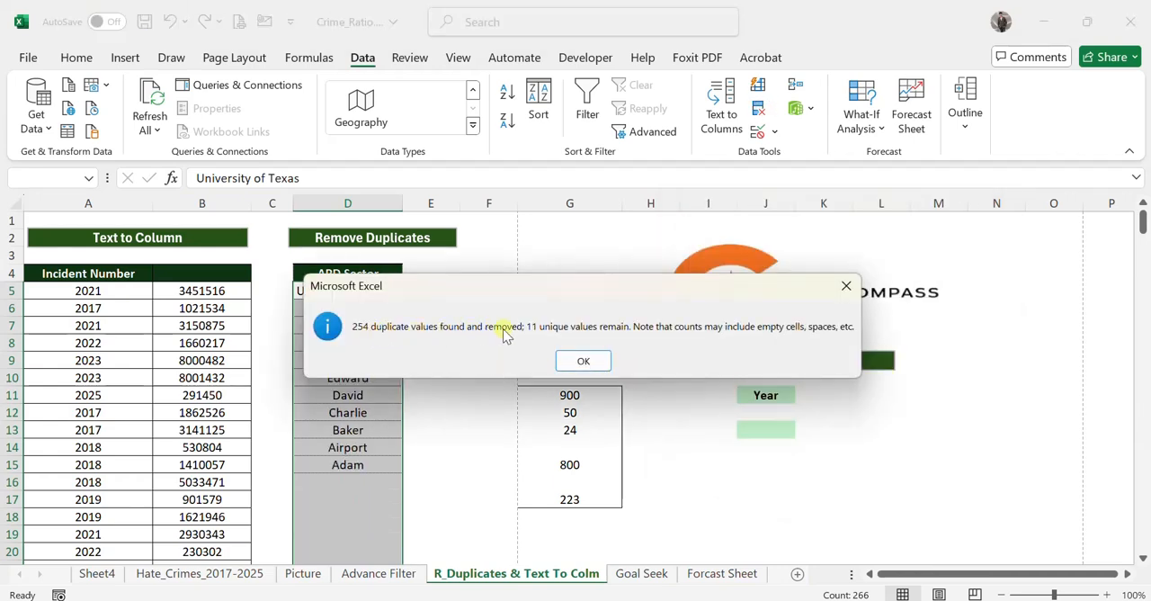
{"action": "left_click", "coordinate": [595, 361]}
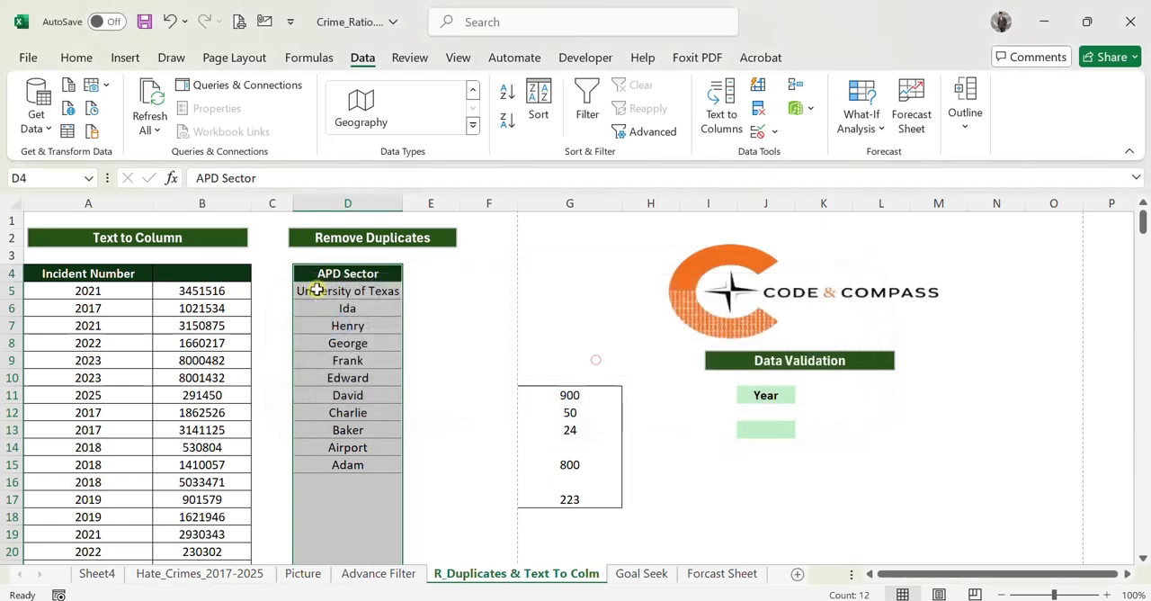
{"action": "left_click_drag", "start_coordinate": [488, 298], "coordinate": [432, 303]}
{"action": "left_click_drag", "start_coordinate": [342, 290], "coordinate": [367, 457]}
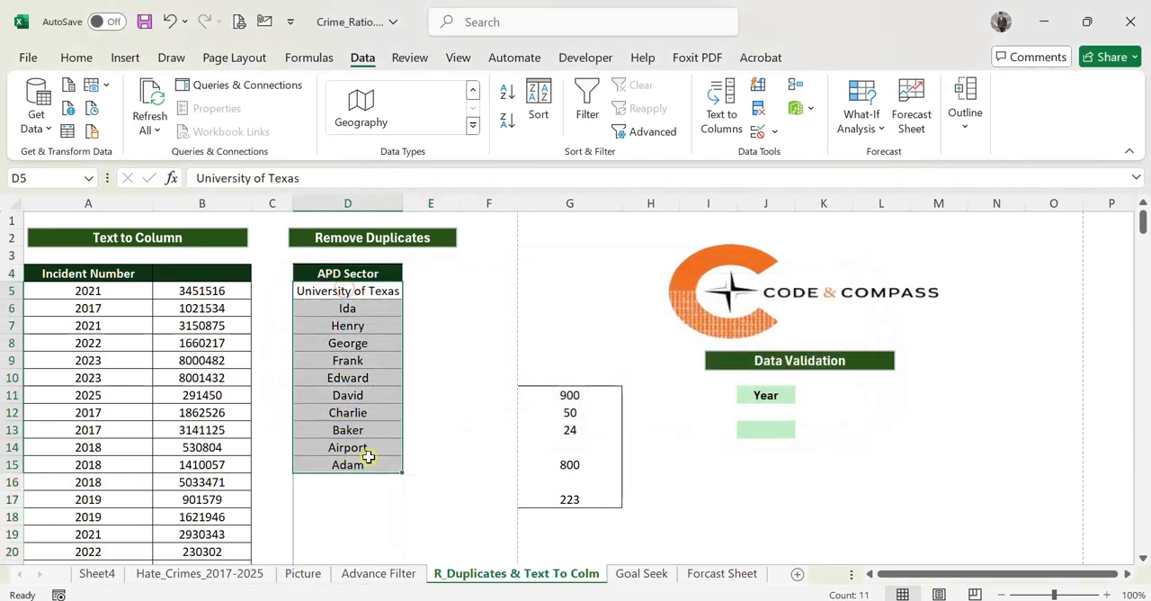
{"action": "left_click", "coordinate": [843, 465]}
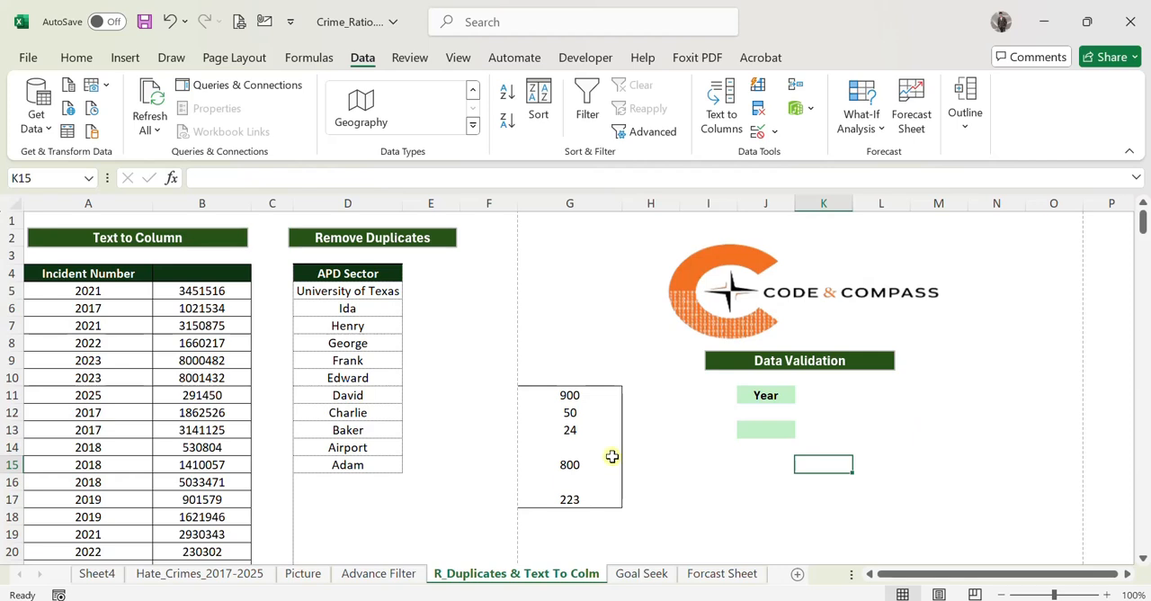
Add a list data validation to cell J13 under Year with the source values 10,20,30.
{"action": "left_click", "coordinate": [764, 428]}
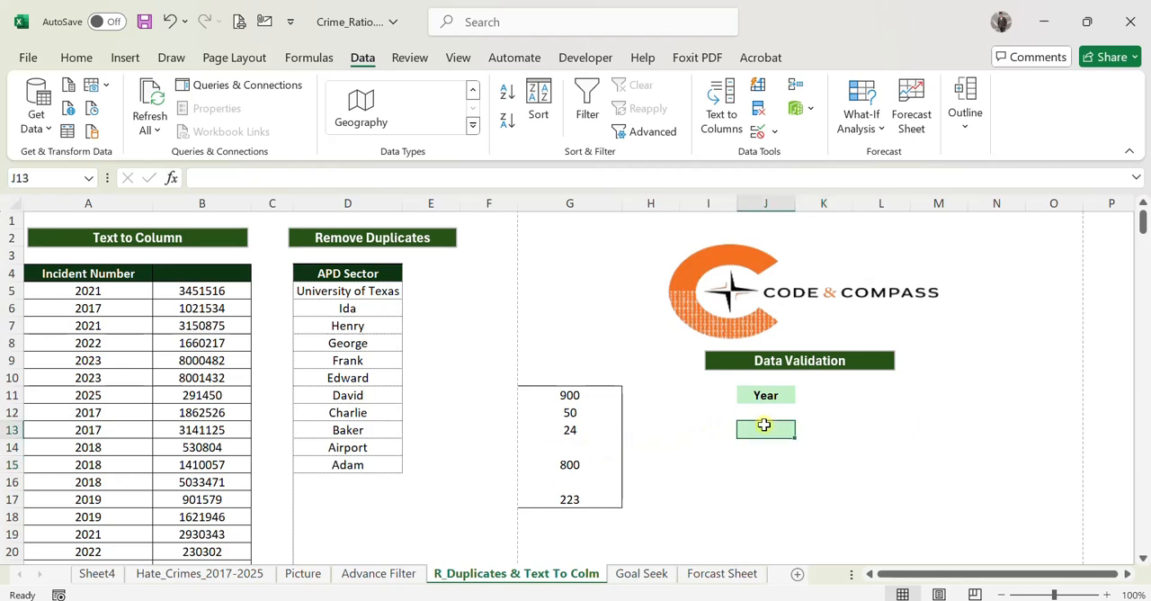
{"action": "left_click", "coordinate": [773, 132]}
{"action": "left_click", "coordinate": [785, 155]}
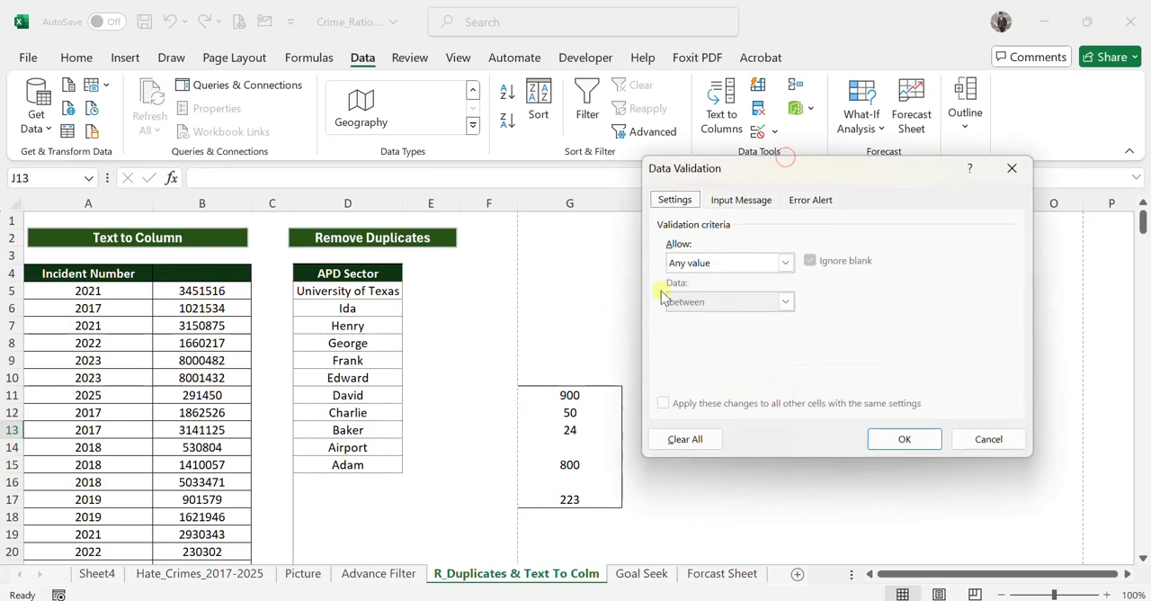
{"action": "left_click", "coordinate": [694, 263]}
{"action": "left_click", "coordinate": [699, 320]}
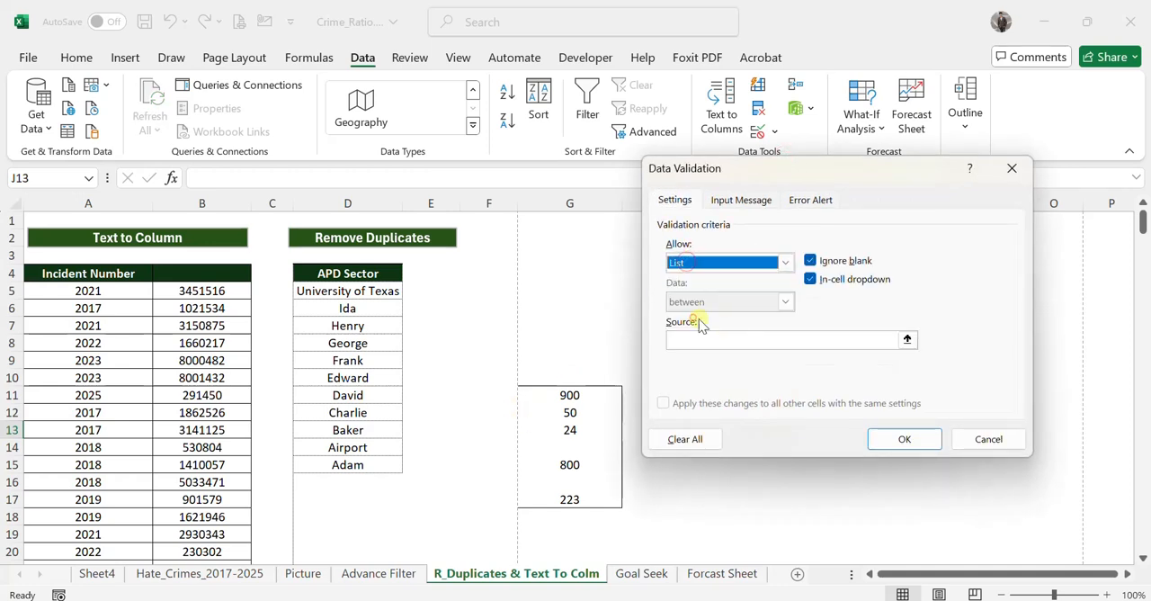
{"action": "left_click", "coordinate": [742, 341]}
{"action": "type", "text": "10,20,30"}
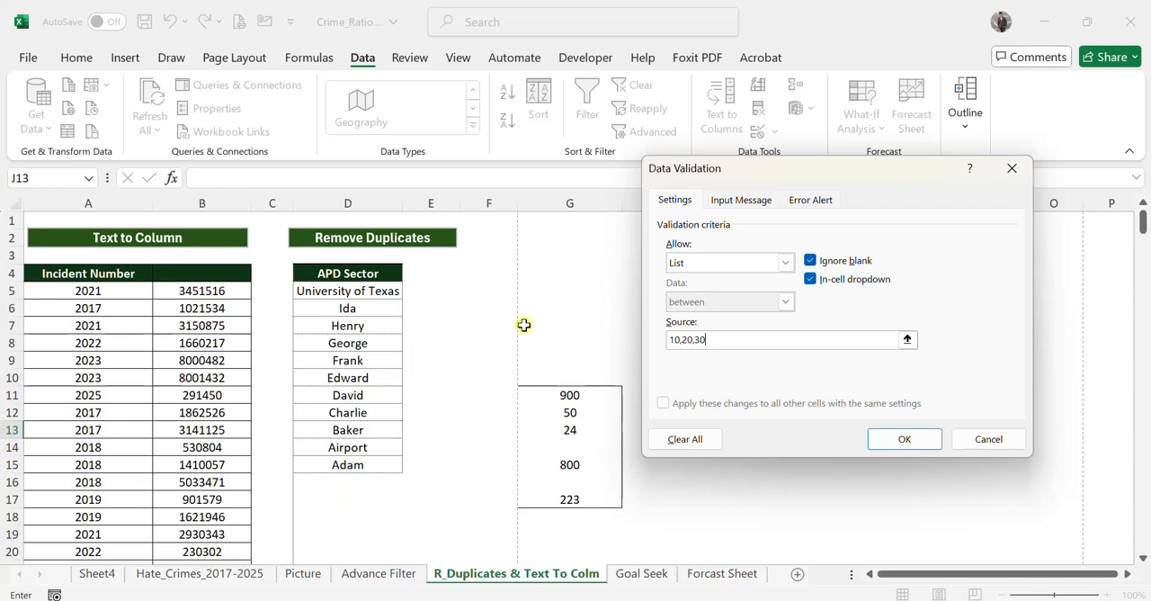
{"action": "left_click", "coordinate": [903, 440]}
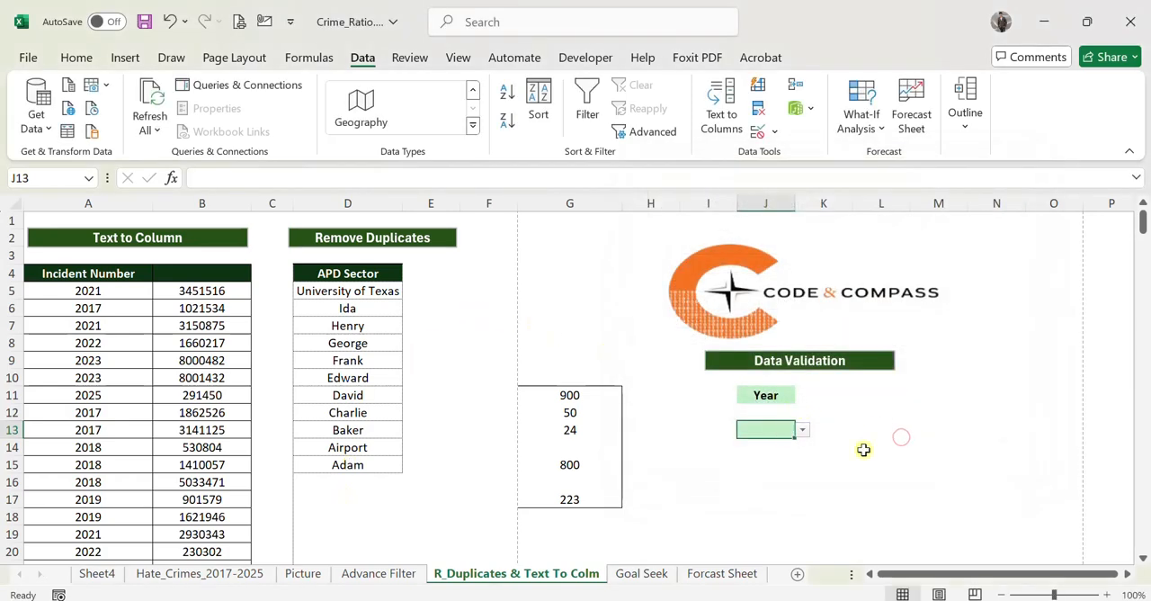
Choose 30 from the validated list in cell J13.
{"action": "left_click", "coordinate": [865, 448]}
{"action": "left_click", "coordinate": [795, 431]}
{"action": "left_click", "coordinate": [800, 431]}
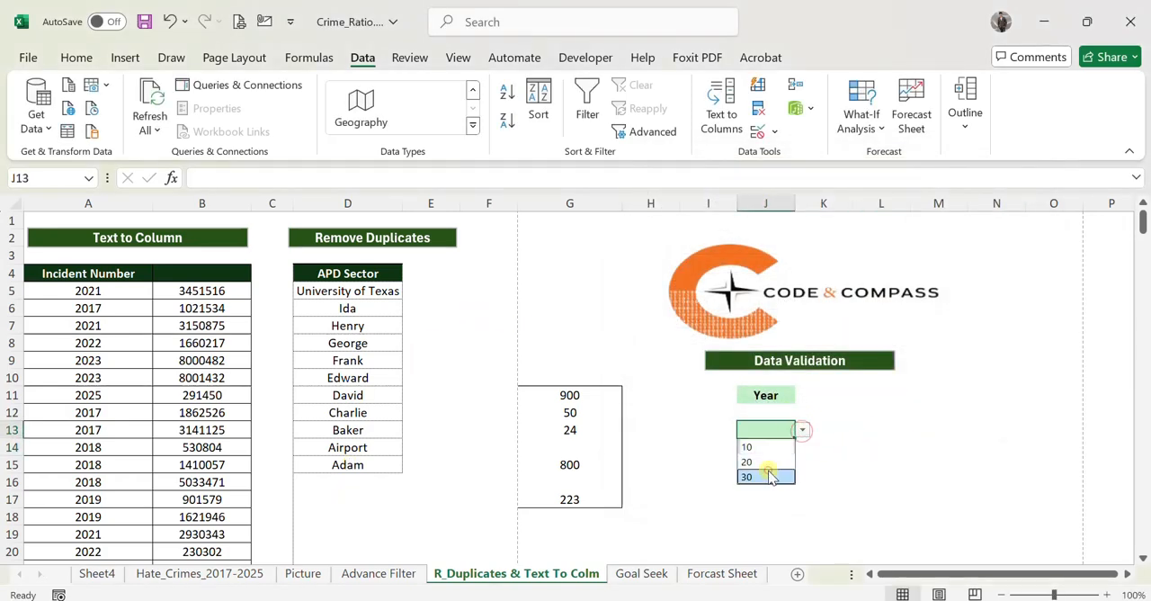
{"action": "left_click", "coordinate": [764, 462]}
{"action": "left_click", "coordinate": [811, 461]}
Try to enter 70, a value outside the allowed list, in cell J13 and cancel the entry.
{"action": "left_click", "coordinate": [763, 429]}
{"action": "type", "text": "70"}
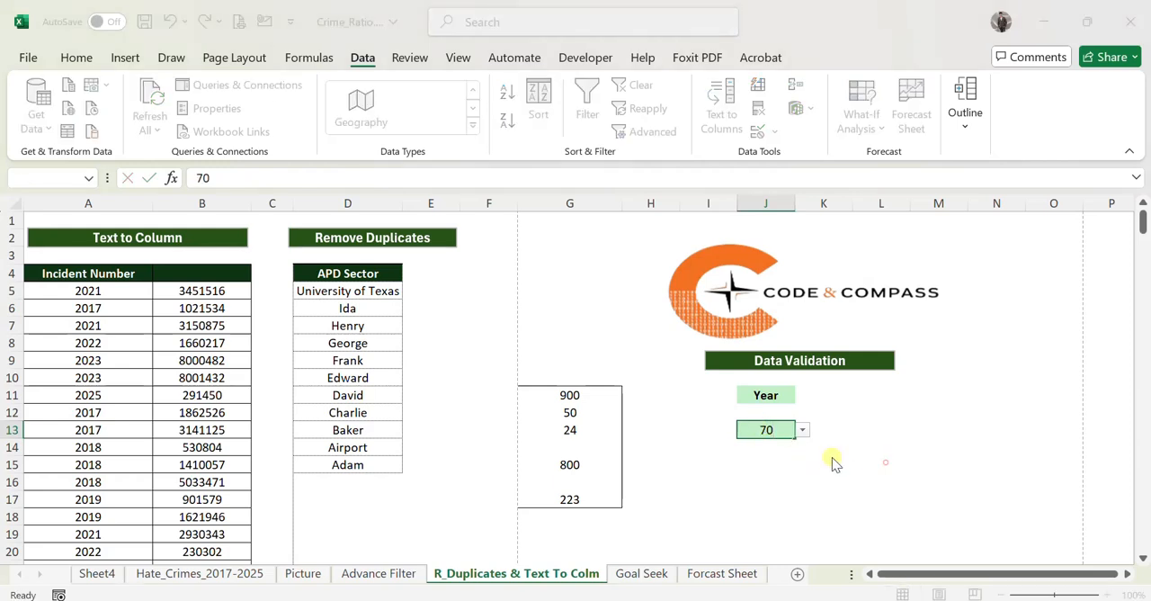
{"action": "key", "text": "Return"}
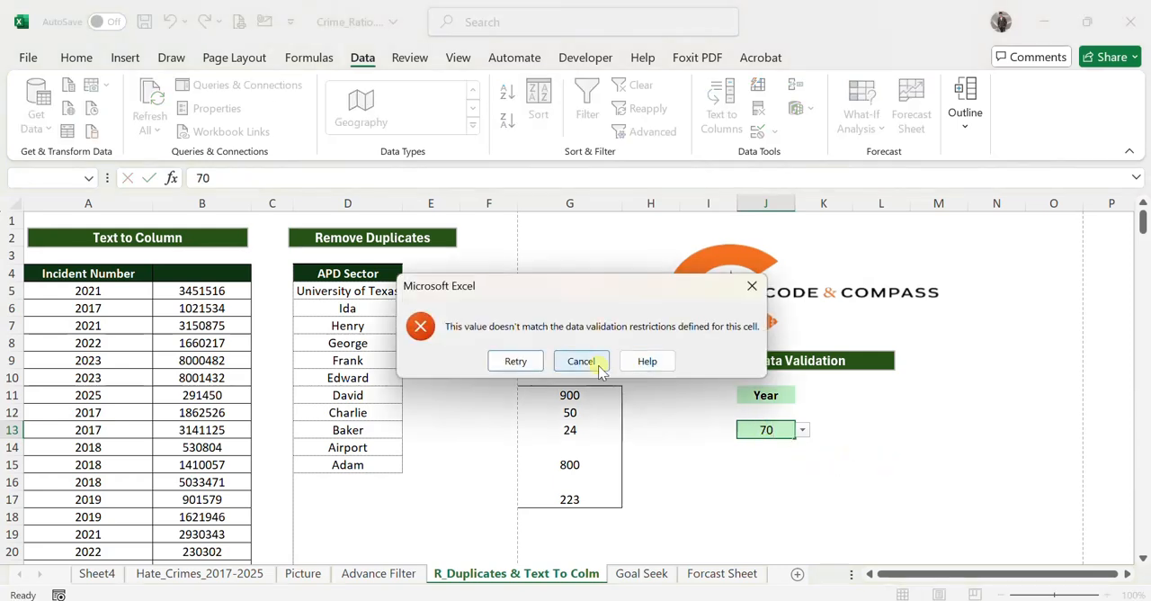
{"action": "left_click", "coordinate": [598, 364]}
{"action": "left_click", "coordinate": [846, 479]}
Restrict cells G11 to G17 to whole numbers between 10 and 100 with data validation.
{"action": "left_click_drag", "start_coordinate": [570, 395], "coordinate": [593, 501]}
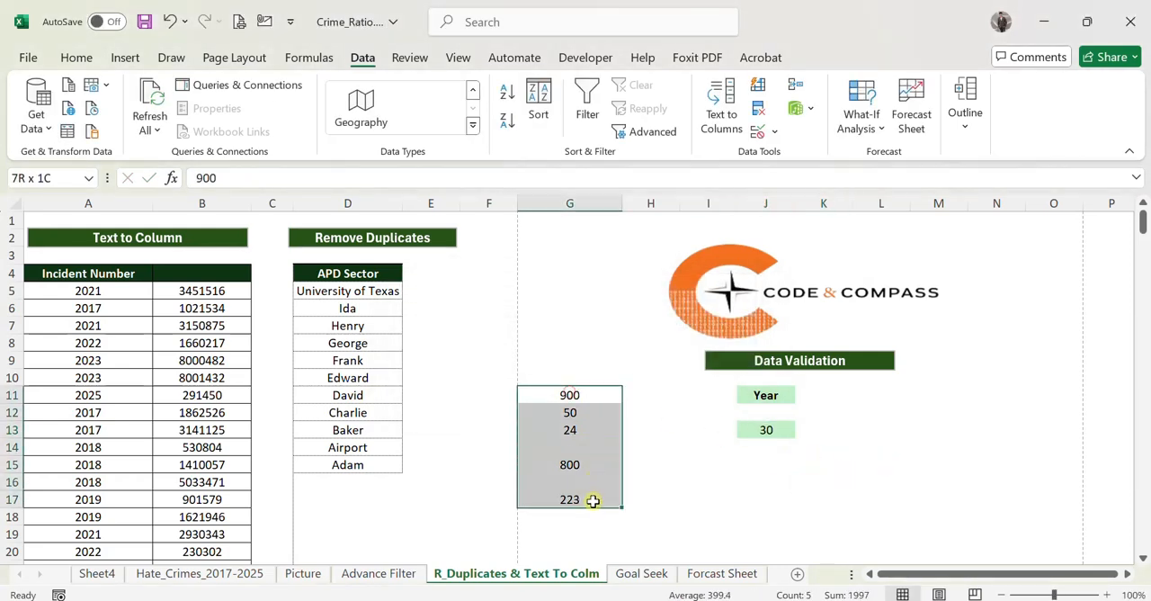
{"action": "left_click", "coordinate": [773, 132]}
{"action": "left_click", "coordinate": [784, 159]}
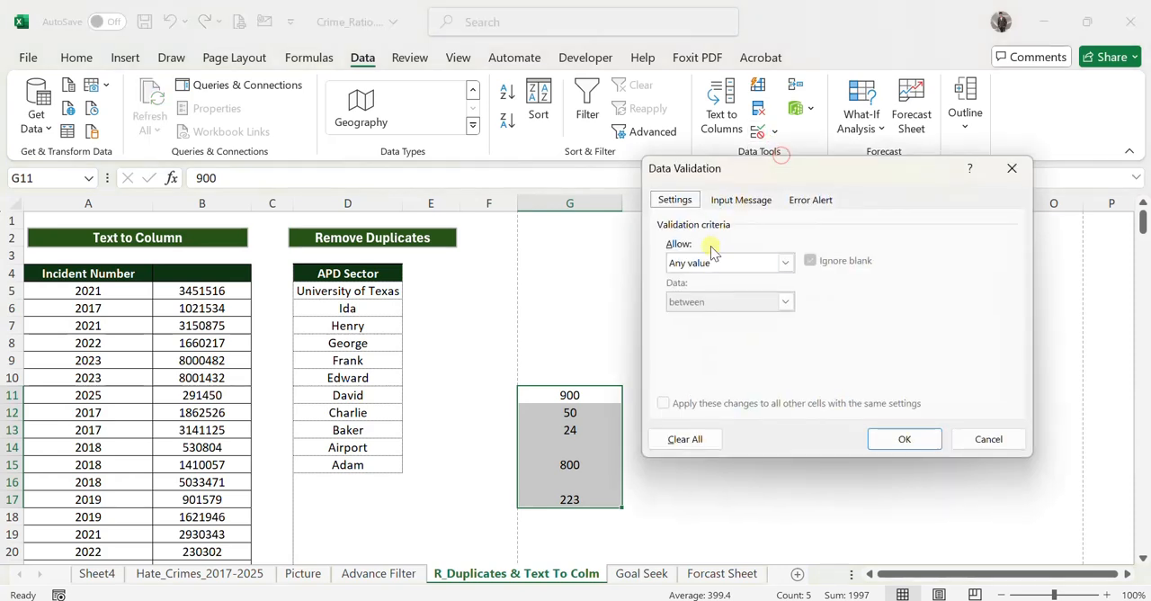
{"action": "left_click", "coordinate": [710, 262]}
{"action": "left_click", "coordinate": [699, 292]}
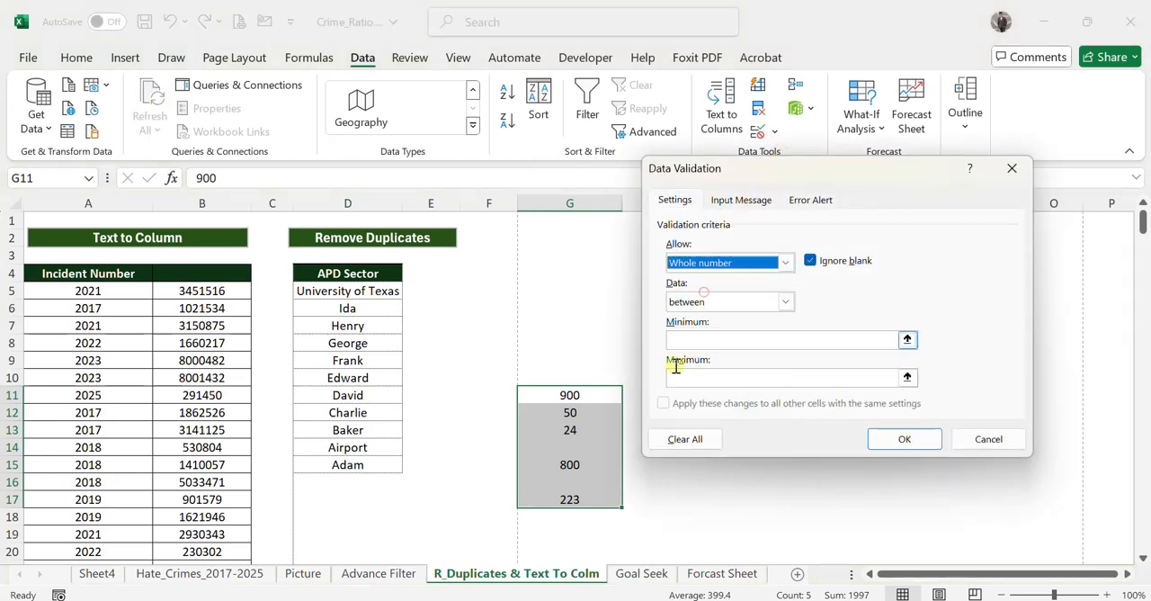
{"action": "left_click", "coordinate": [692, 339]}
{"action": "type", "text": "10"}
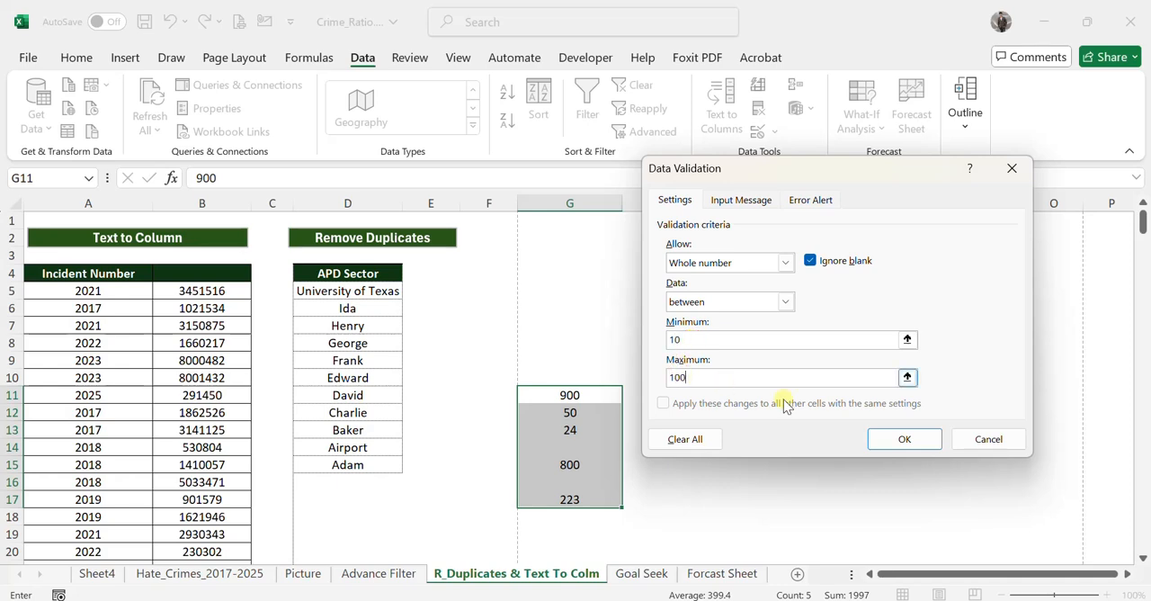
{"action": "left_click", "coordinate": [903, 439]}
Try to enter 1000 in the empty cell G14 and cancel the entry.
{"action": "left_click", "coordinate": [574, 442]}
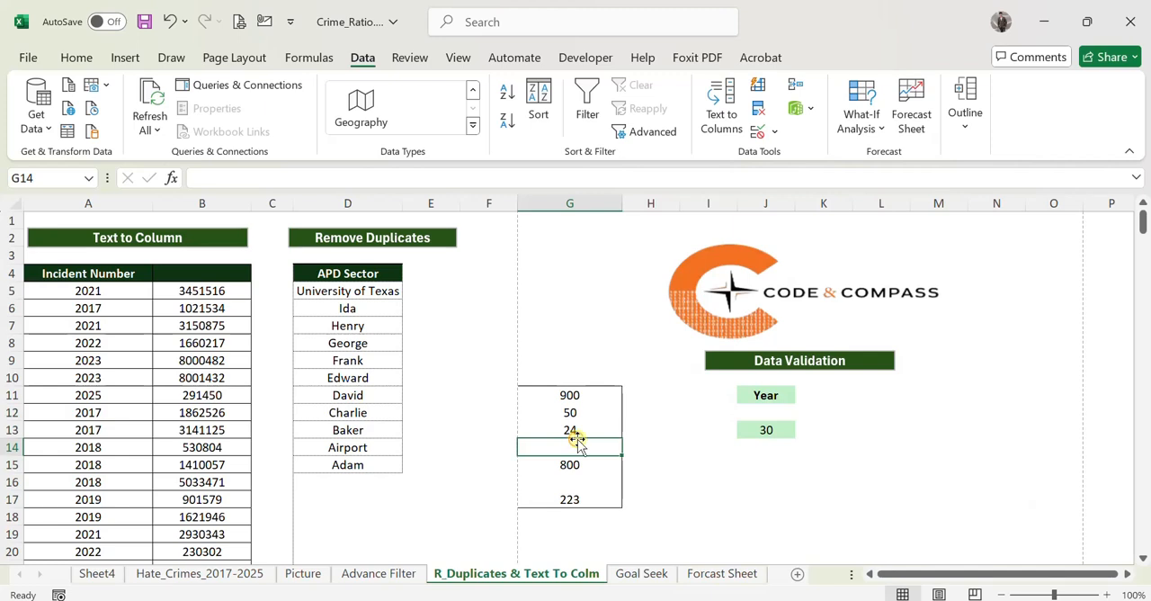
{"action": "type", "text": "1000"}
{"action": "key", "text": "Return"}
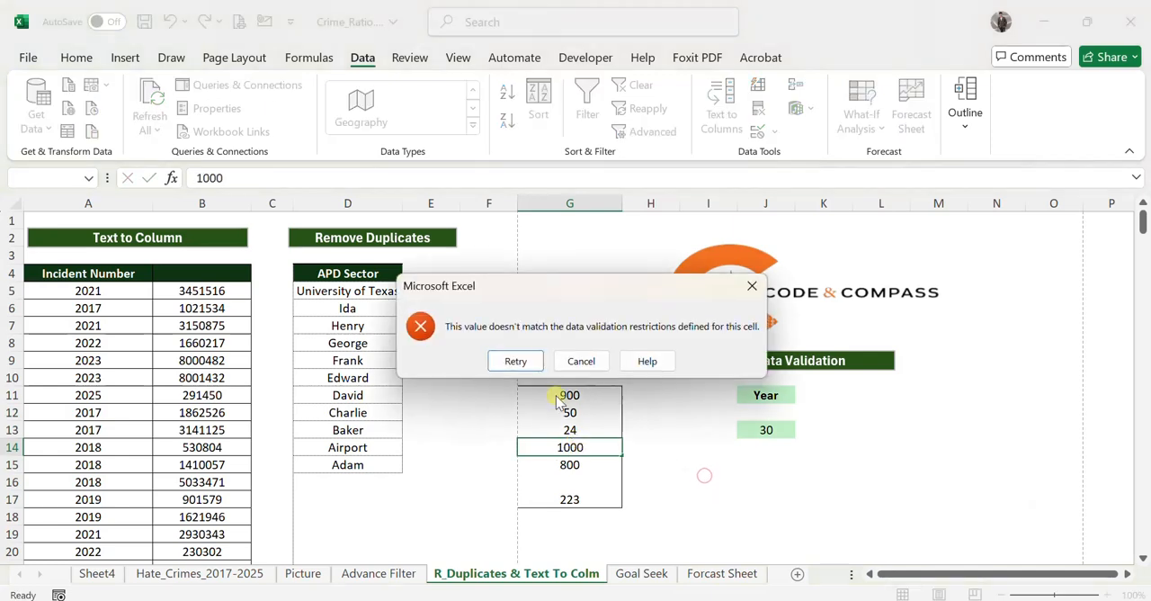
{"action": "left_click", "coordinate": [584, 363]}
Circle the invalid data in cells G11 to G17 and clear the validation circles again.
{"action": "left_click", "coordinate": [585, 393]}
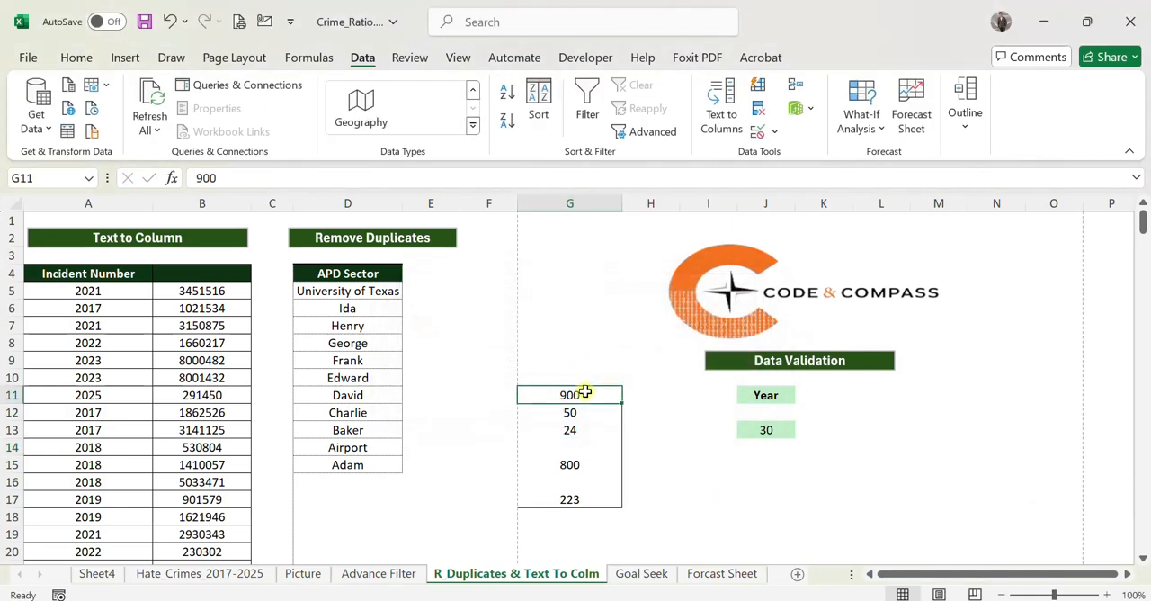
{"action": "left_click_drag", "start_coordinate": [585, 393], "coordinate": [585, 498]}
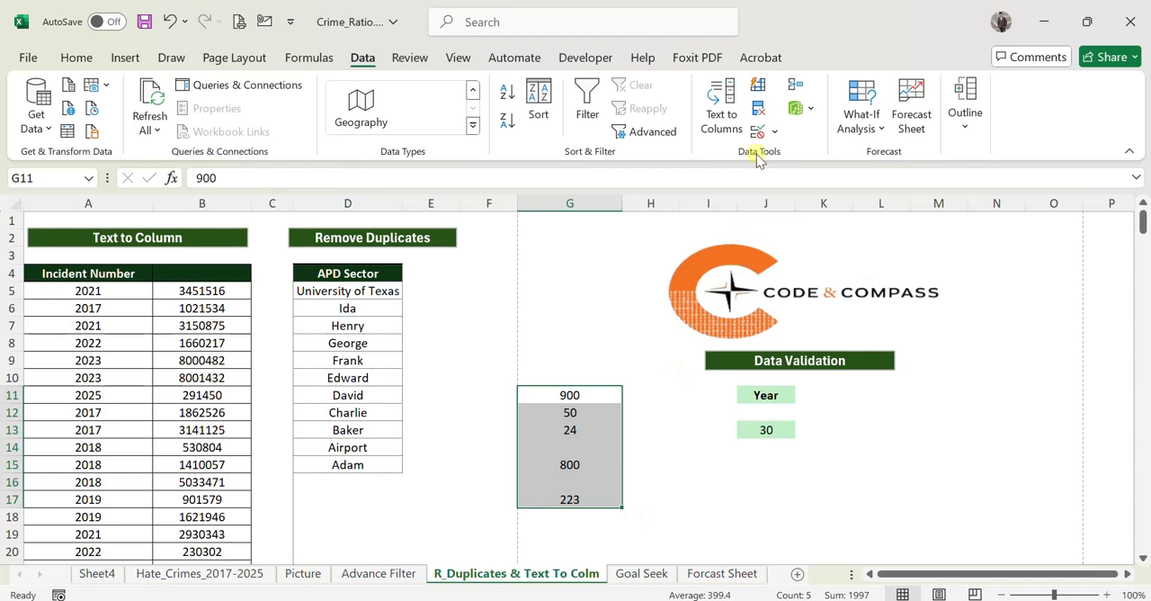
{"action": "left_click", "coordinate": [776, 132]}
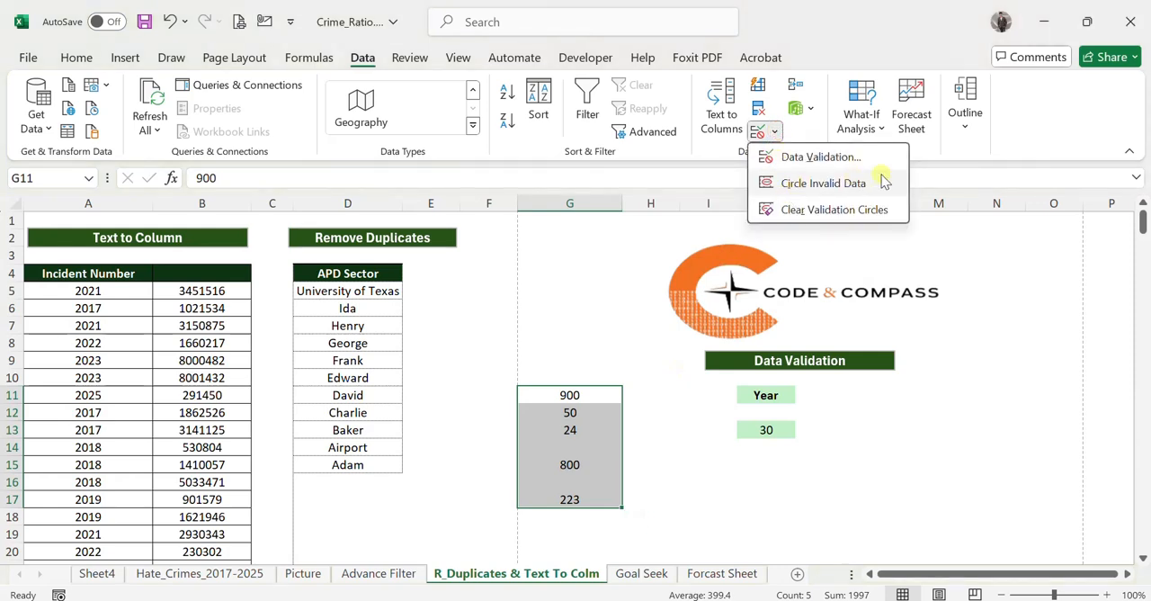
{"action": "left_click", "coordinate": [850, 183]}
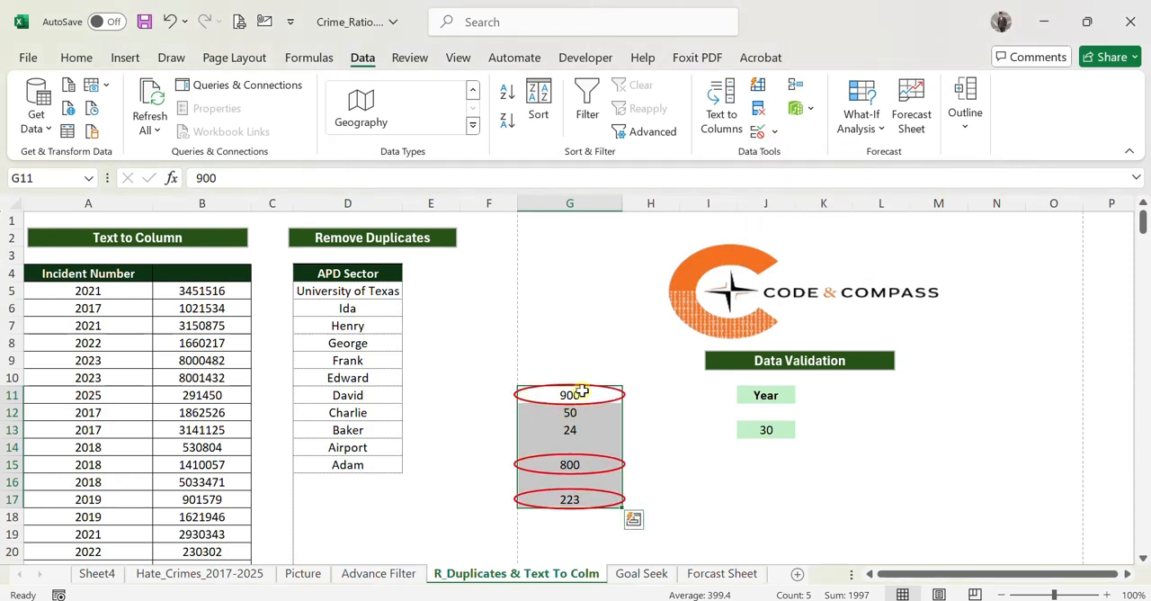
{"action": "left_click", "coordinate": [772, 132]}
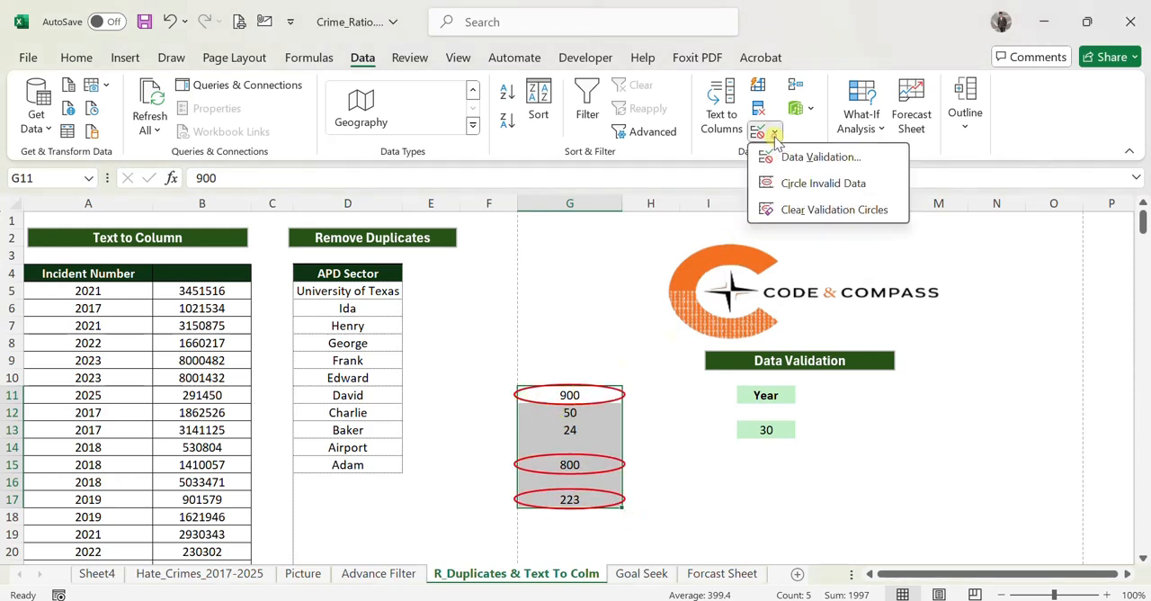
{"action": "left_click", "coordinate": [800, 212]}
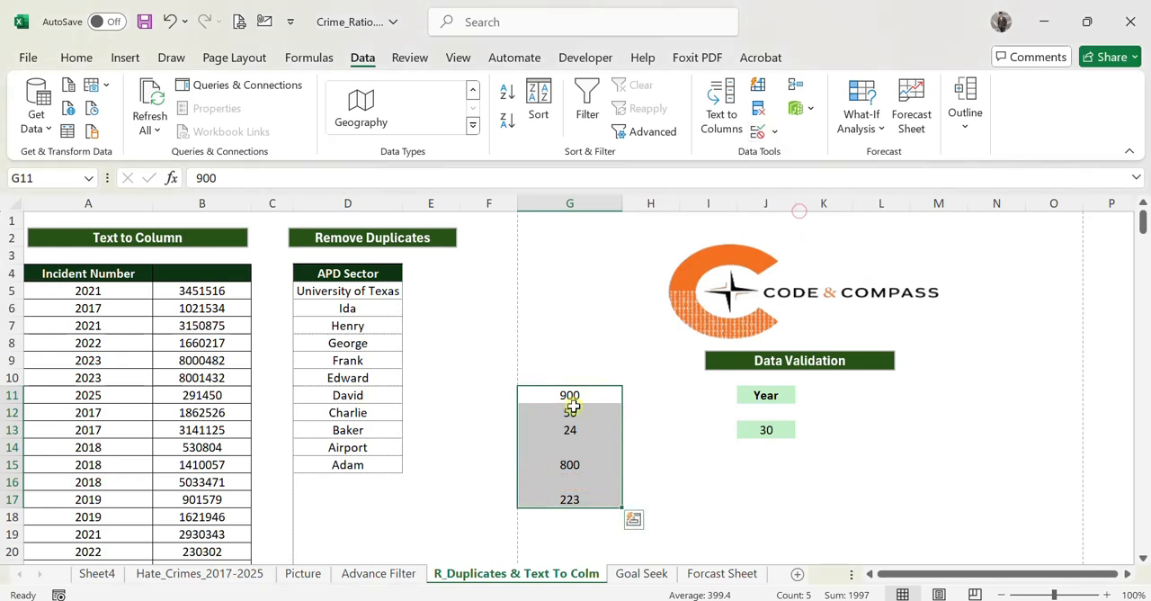
Add the input message "enter value from 10 and 100" to the validation of G11 to G17 and check it on several cells.
{"action": "left_click", "coordinate": [771, 132]}
{"action": "left_click", "coordinate": [803, 158]}
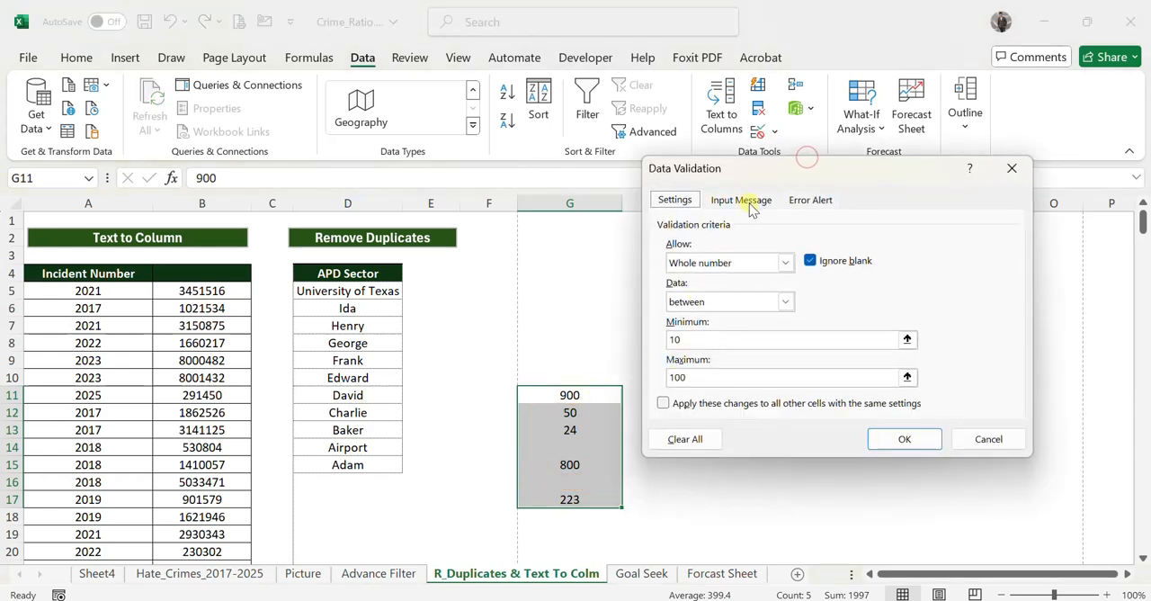
{"action": "left_click", "coordinate": [743, 200]}
{"action": "left_click", "coordinate": [706, 339]}
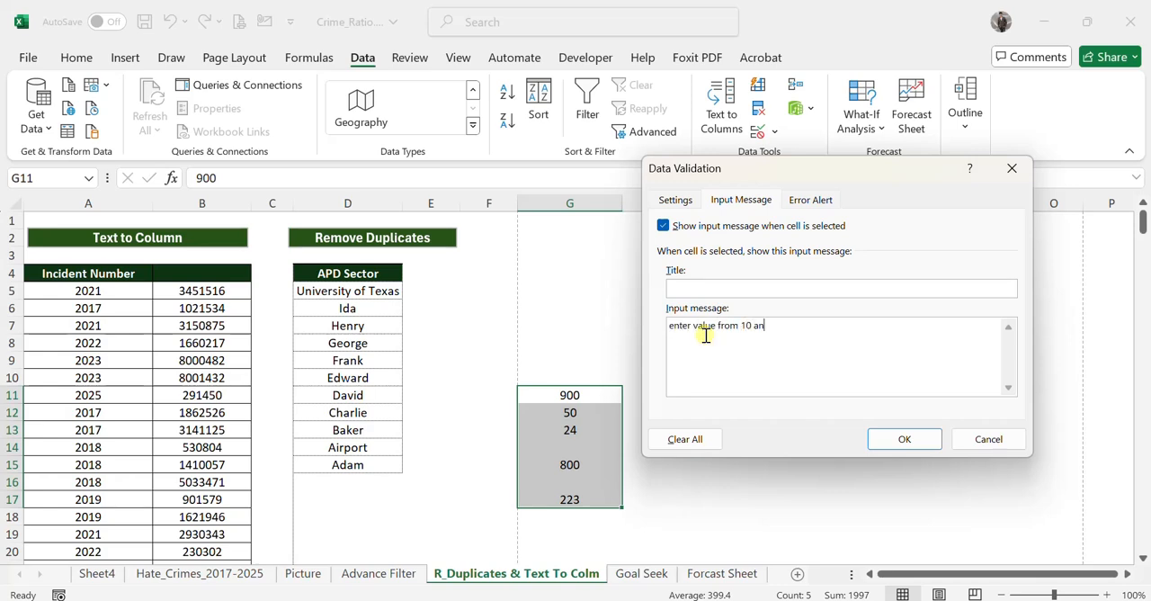
{"action": "type", "text": "enter value from 10 and 100"}
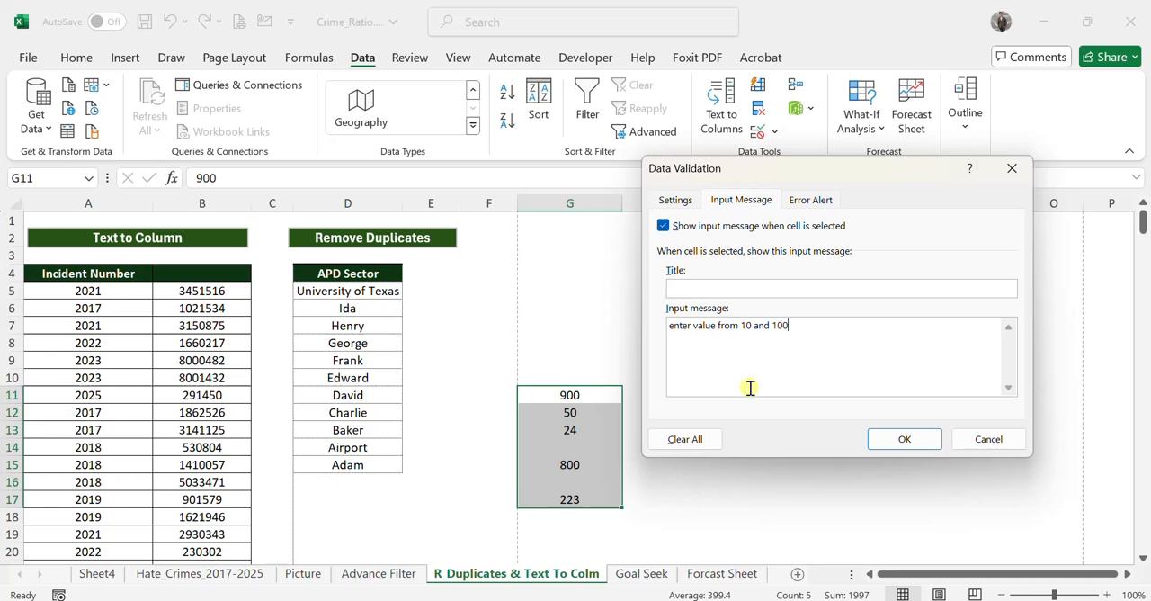
{"action": "left_click", "coordinate": [935, 441]}
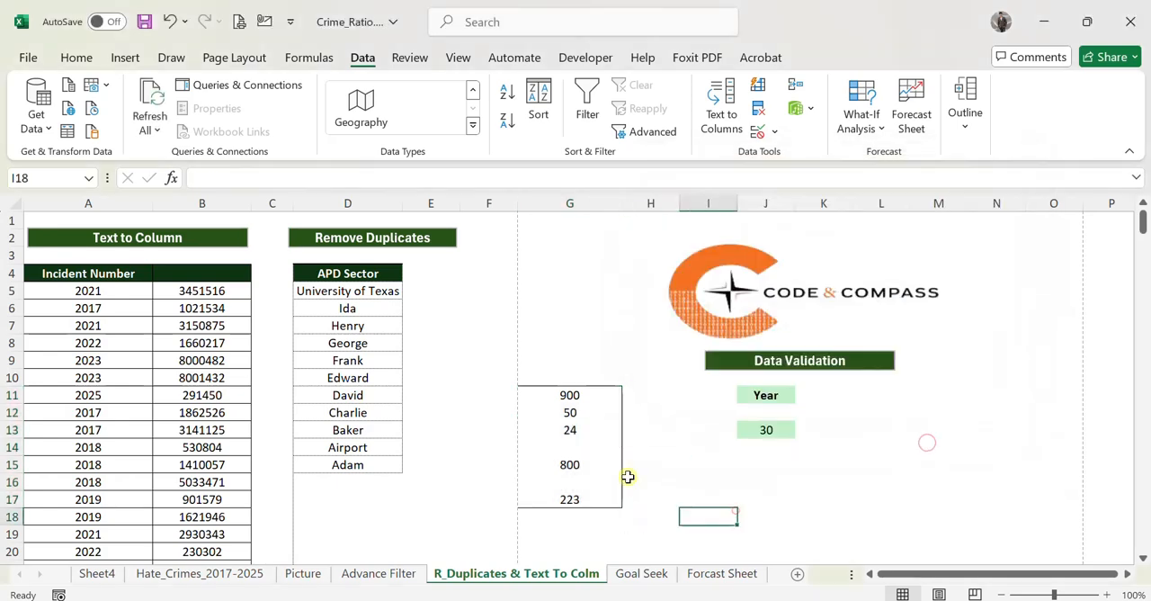
{"action": "left_click", "coordinate": [603, 466]}
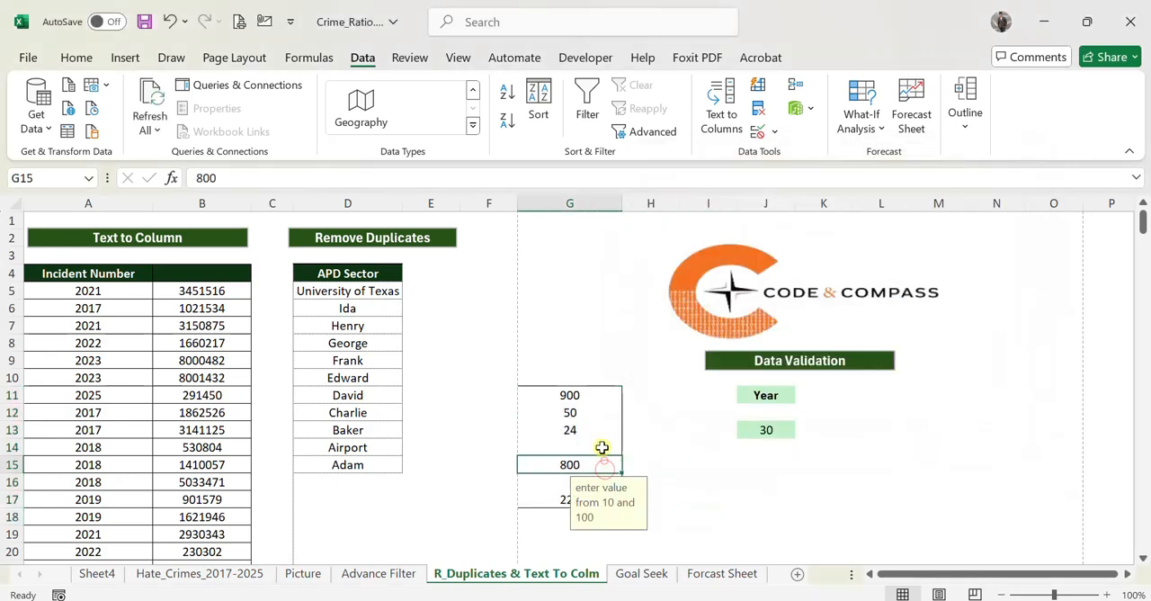
{"action": "left_click", "coordinate": [601, 441]}
{"action": "left_click", "coordinate": [594, 410]}
{"action": "left_click", "coordinate": [593, 395]}
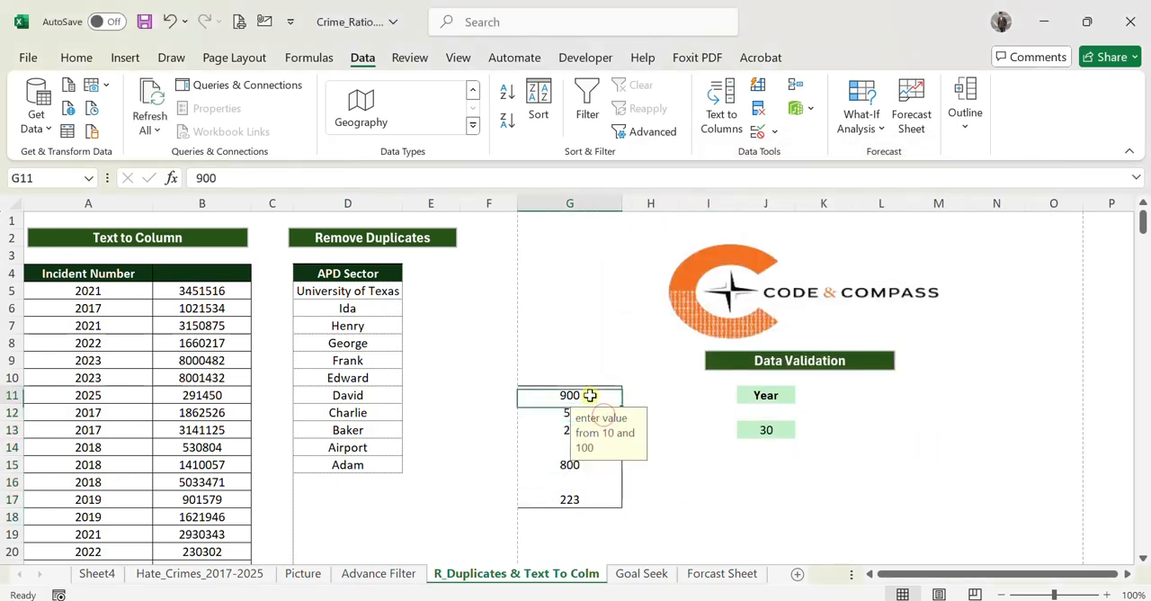
Try the Warning style for the data validation error alert of cell G8 and cancel the settings.
{"action": "left_click", "coordinate": [606, 341]}
{"action": "left_click", "coordinate": [772, 131]}
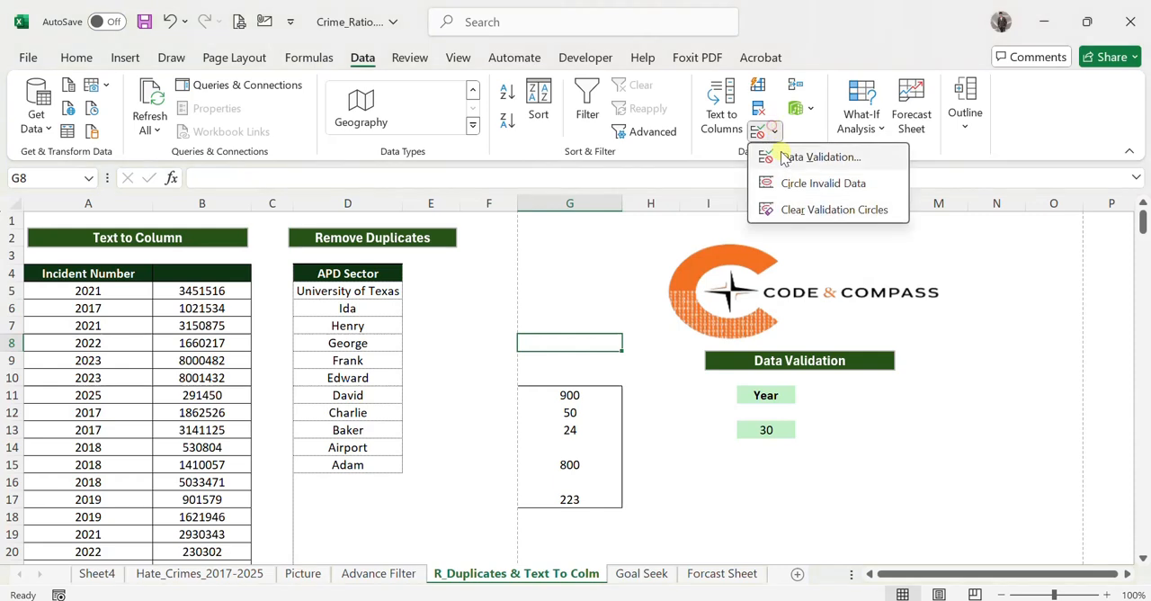
{"action": "left_click", "coordinate": [773, 152]}
{"action": "left_click", "coordinate": [795, 200]}
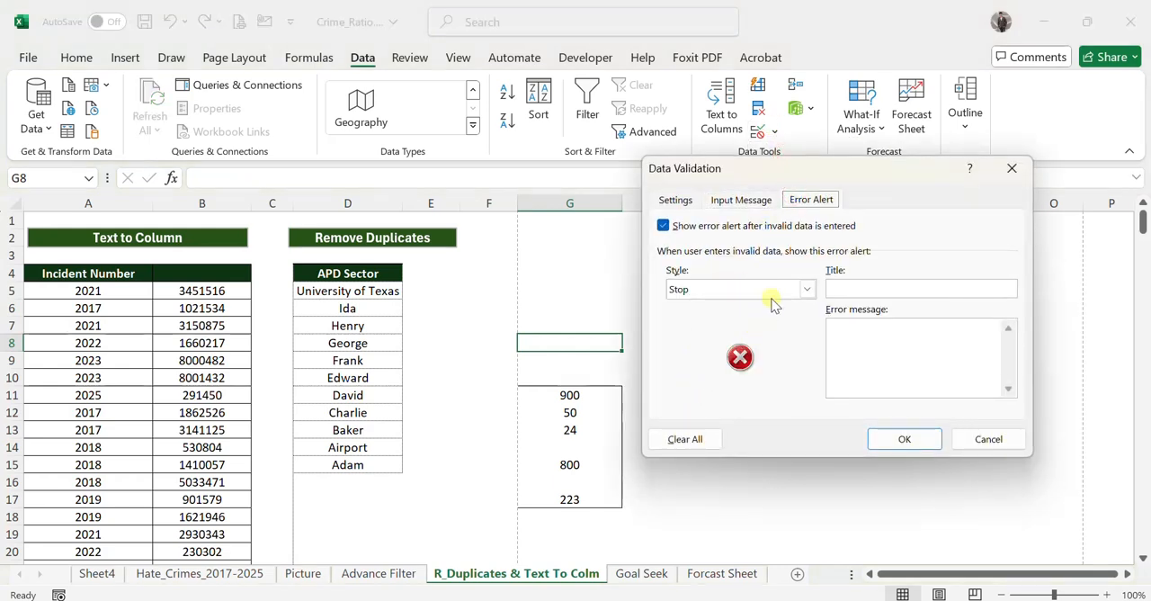
{"action": "left_click", "coordinate": [806, 289]}
{"action": "left_click", "coordinate": [697, 316]}
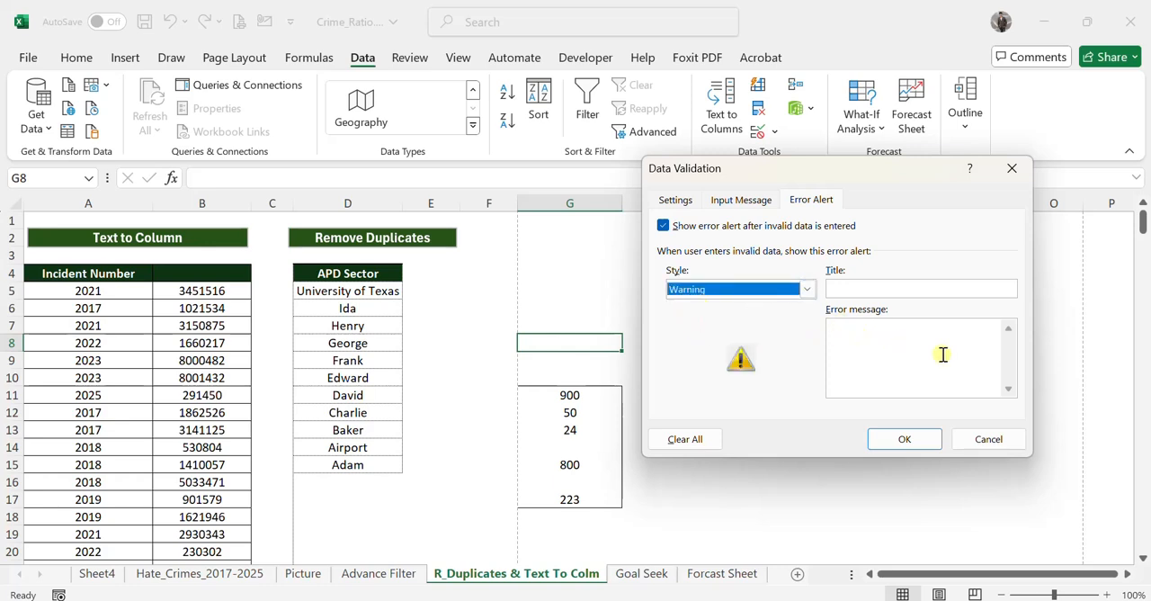
{"action": "left_click", "coordinate": [963, 438]}
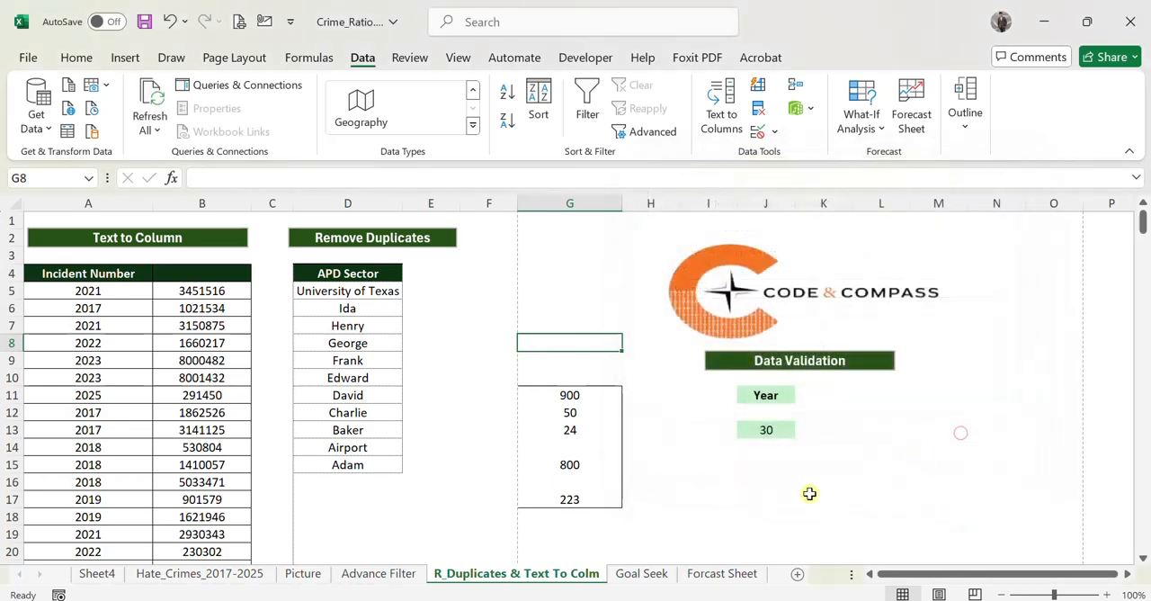
{"action": "left_click", "coordinate": [810, 493]}
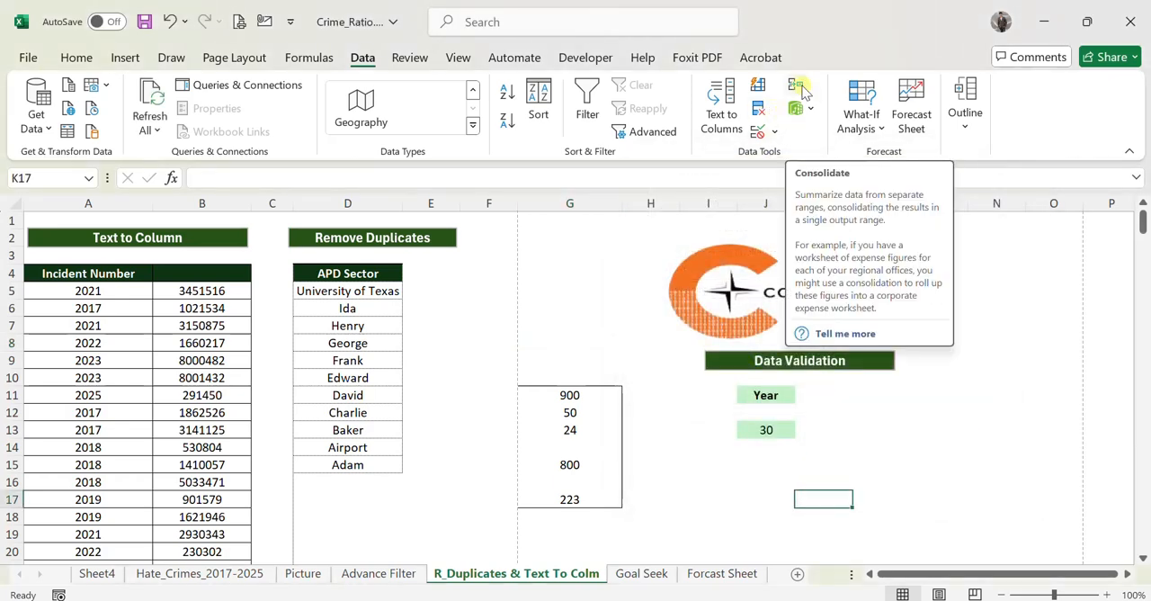
{"action": "left_click", "coordinate": [1003, 439]}
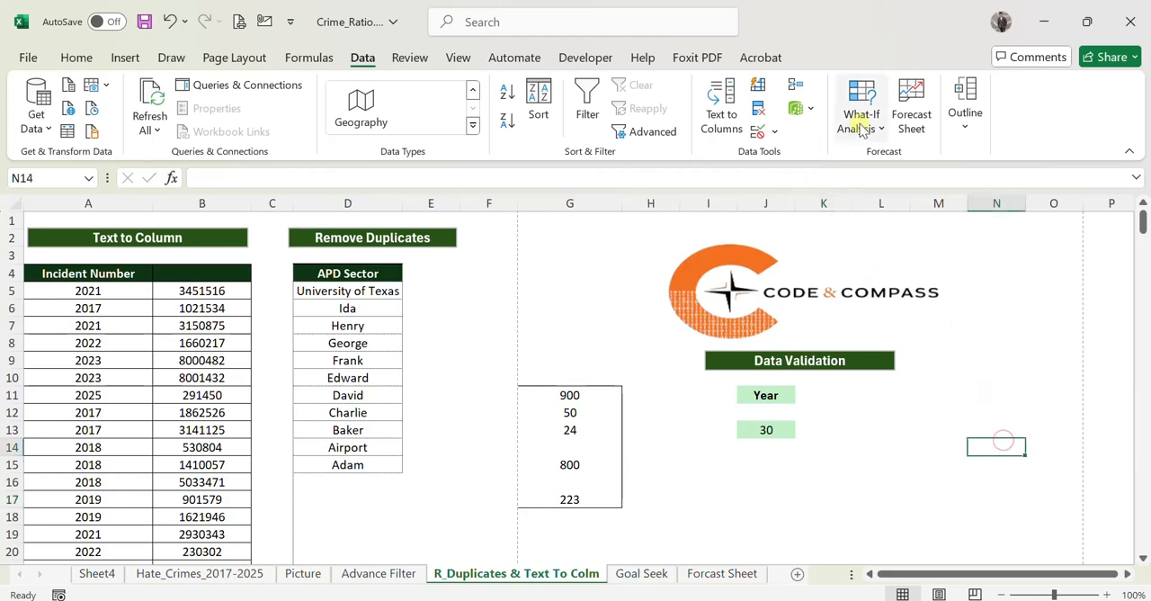
On the Goal Seek sheet, clear the Chocolates Sold value and the value of B.
{"action": "left_click", "coordinate": [641, 576]}
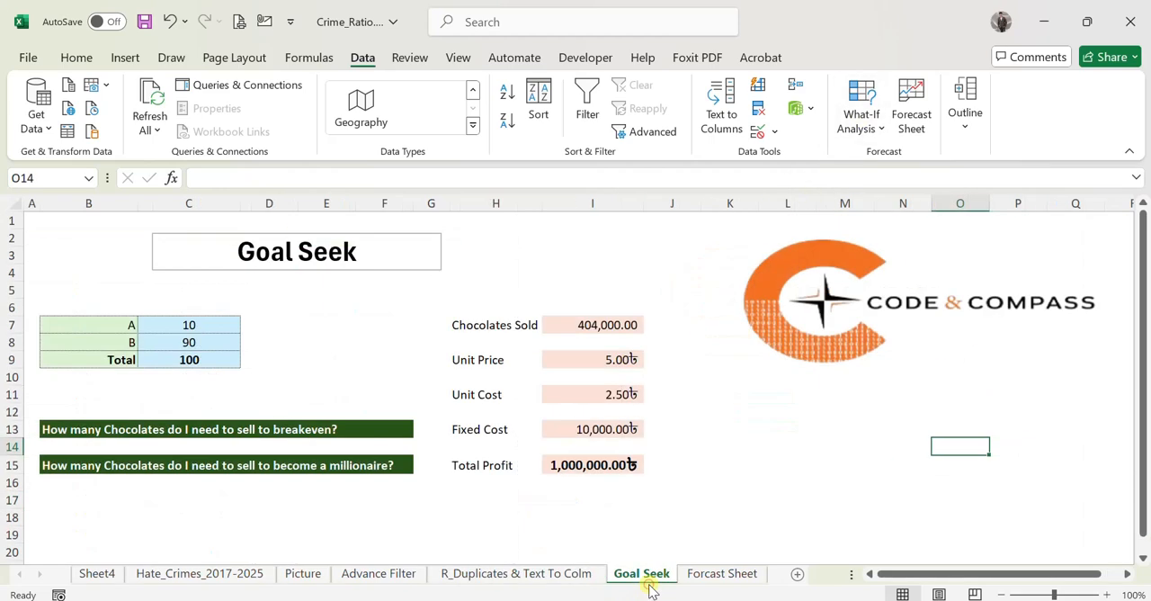
{"action": "left_click", "coordinate": [702, 466]}
{"action": "left_click", "coordinate": [567, 322]}
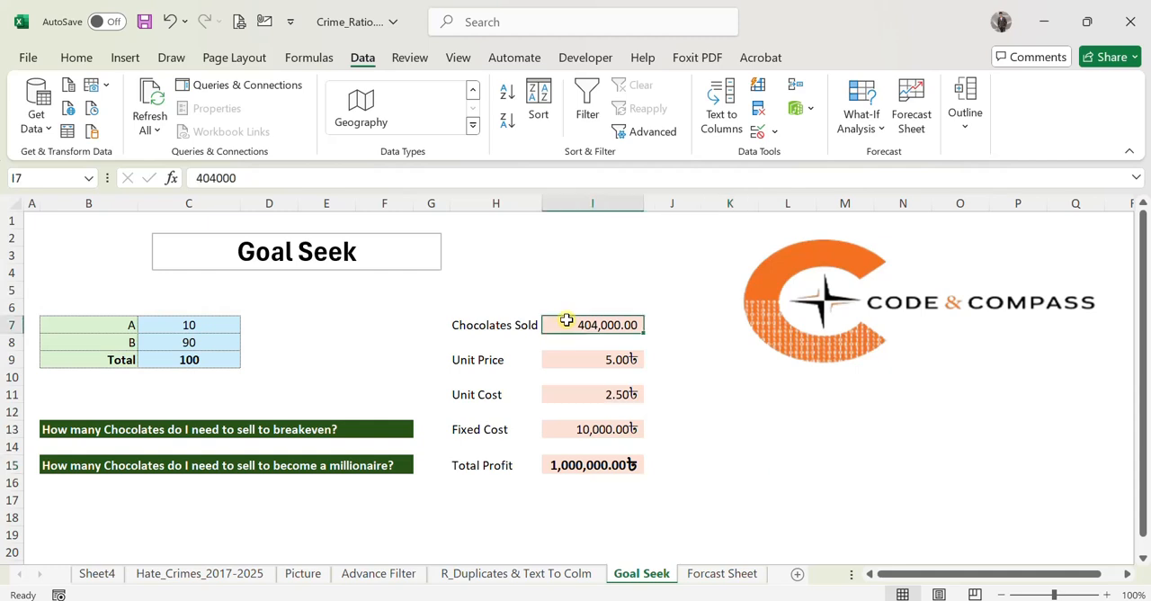
{"action": "key", "text": "Delete"}
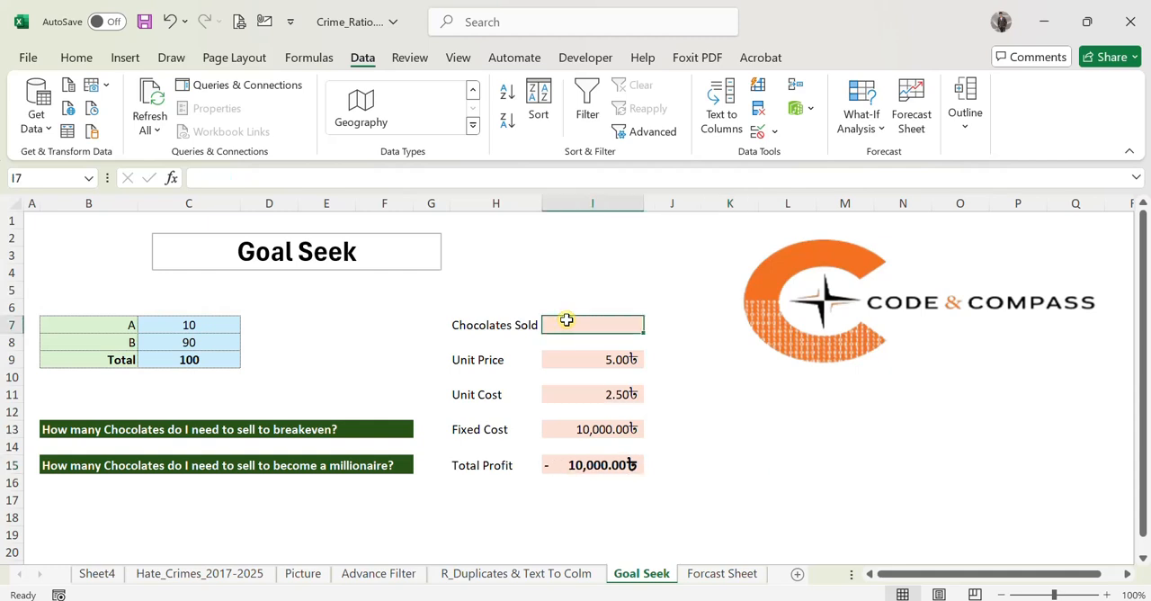
{"action": "left_click", "coordinate": [186, 346]}
{"action": "key", "text": "Delete"}
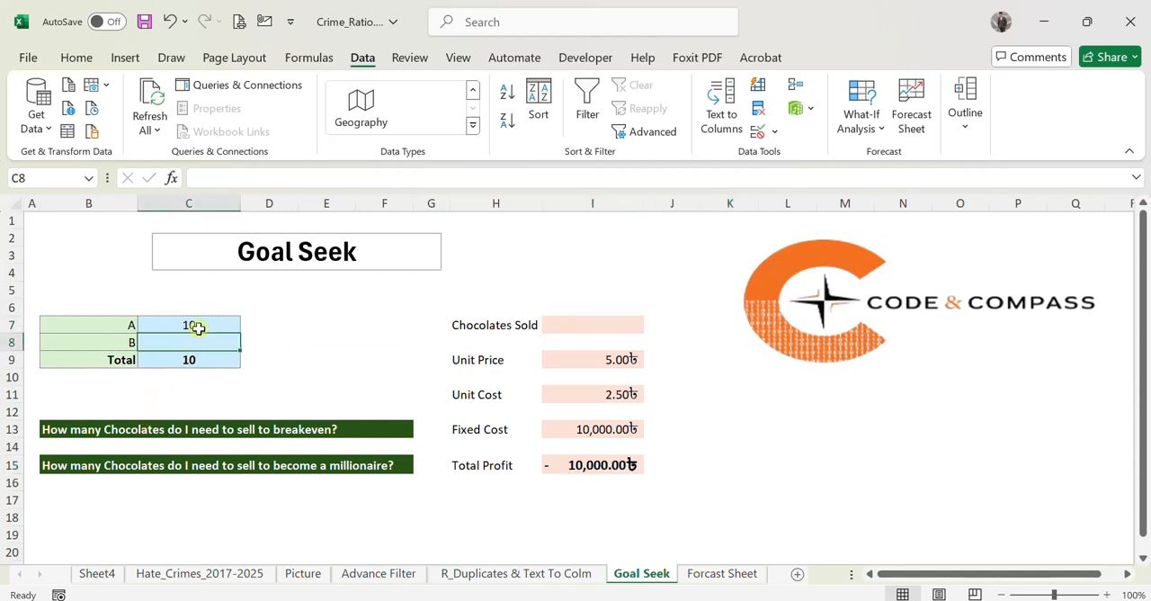
Start a Goal Seek on the Total in cell C9 with a target value of 100.
{"action": "left_click", "coordinate": [187, 358]}
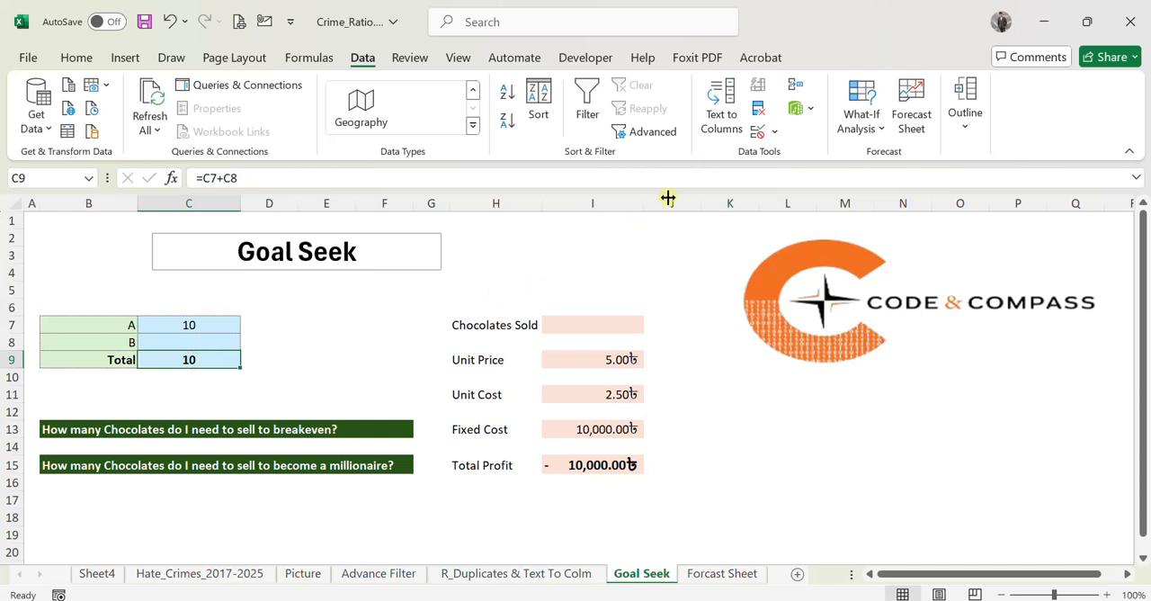
{"action": "left_click", "coordinate": [173, 337]}
{"action": "left_click", "coordinate": [199, 360]}
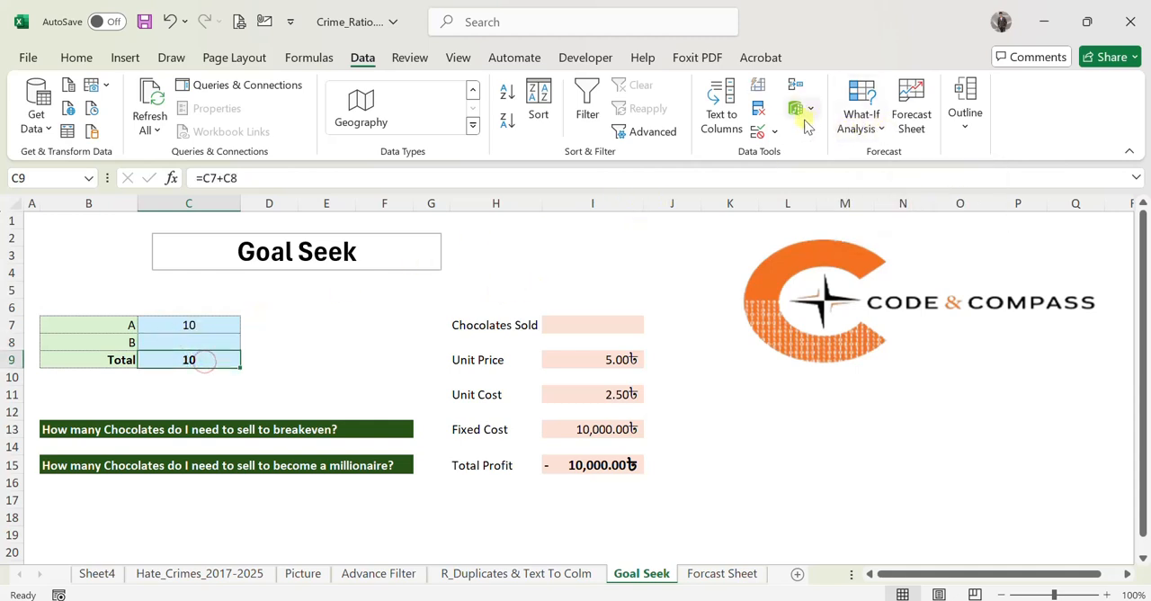
{"action": "left_click", "coordinate": [862, 126]}
{"action": "left_click", "coordinate": [879, 180]}
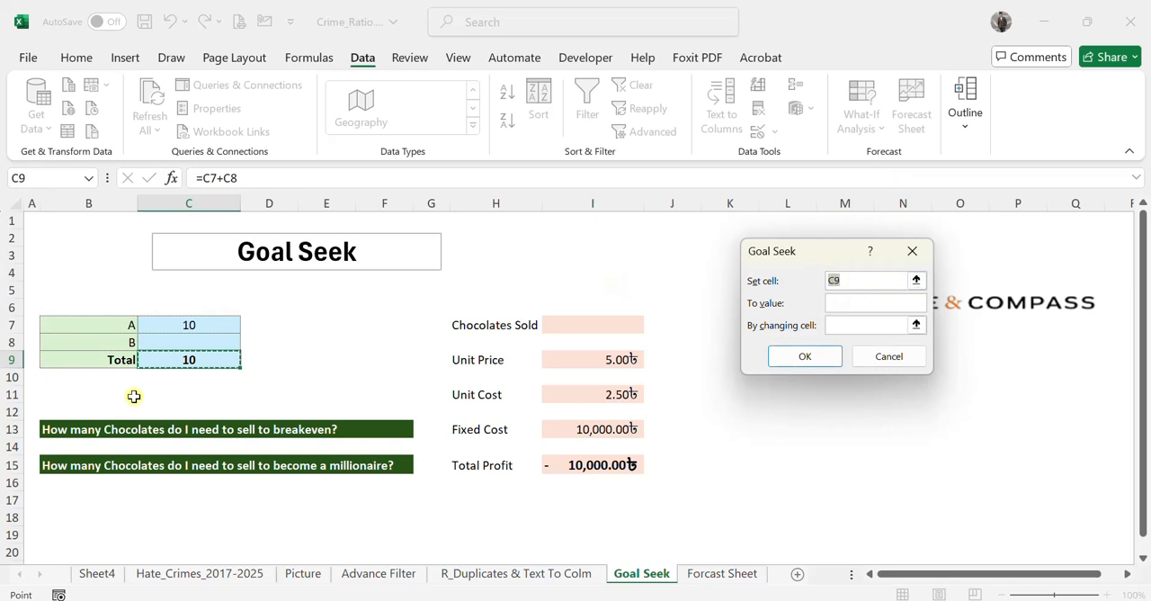
{"action": "left_click", "coordinate": [840, 303]}
{"action": "type", "text": "1"}
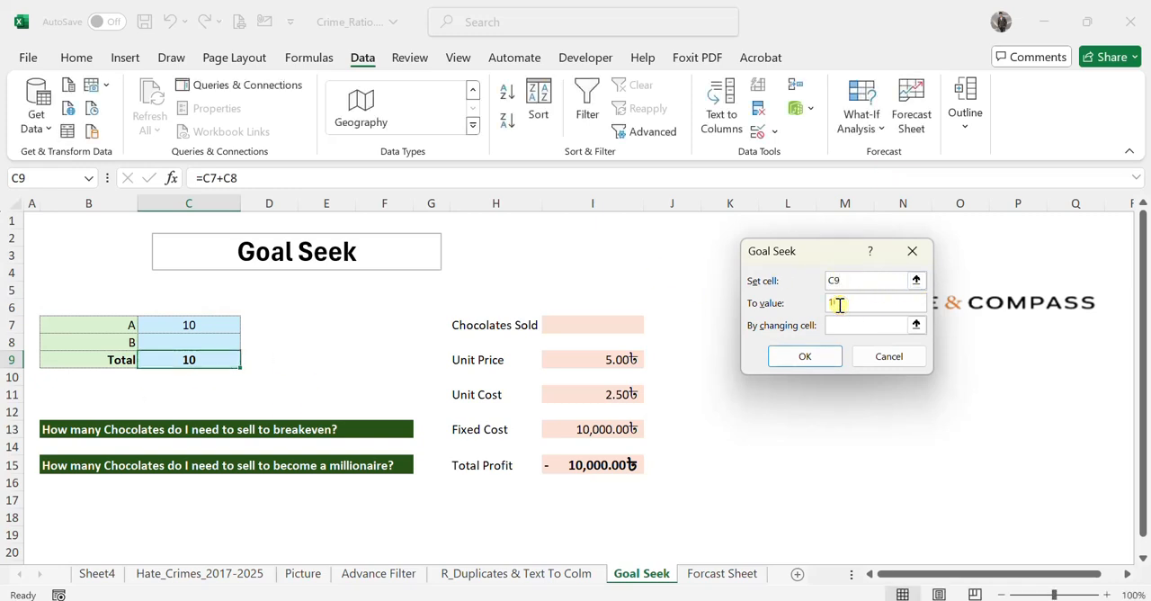
{"action": "type", "text": "00"}
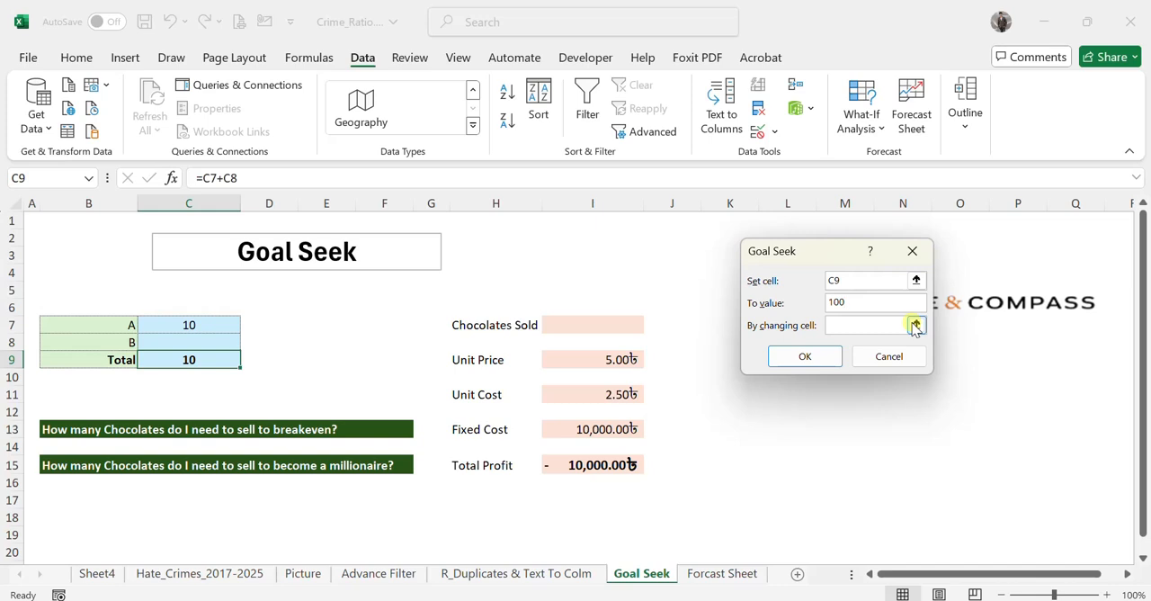
Set B's cell C8 as the changing cell, run the Goal Seek and keep the solution.
{"action": "left_click", "coordinate": [914, 325]}
{"action": "left_click", "coordinate": [229, 342]}
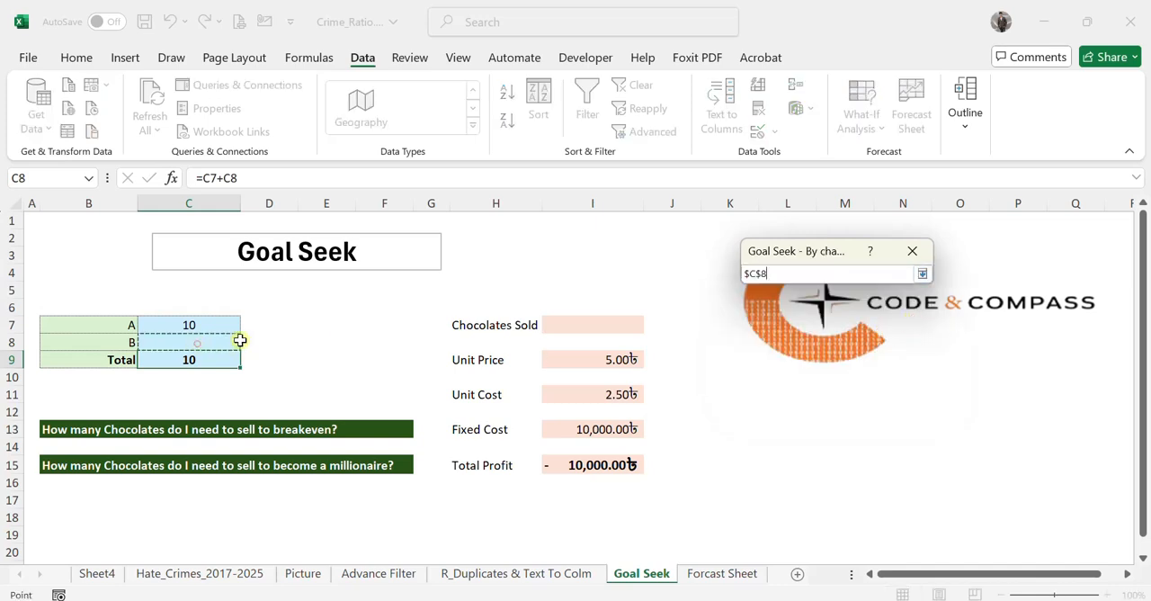
{"action": "left_click", "coordinate": [918, 273]}
{"action": "left_click", "coordinate": [822, 358]}
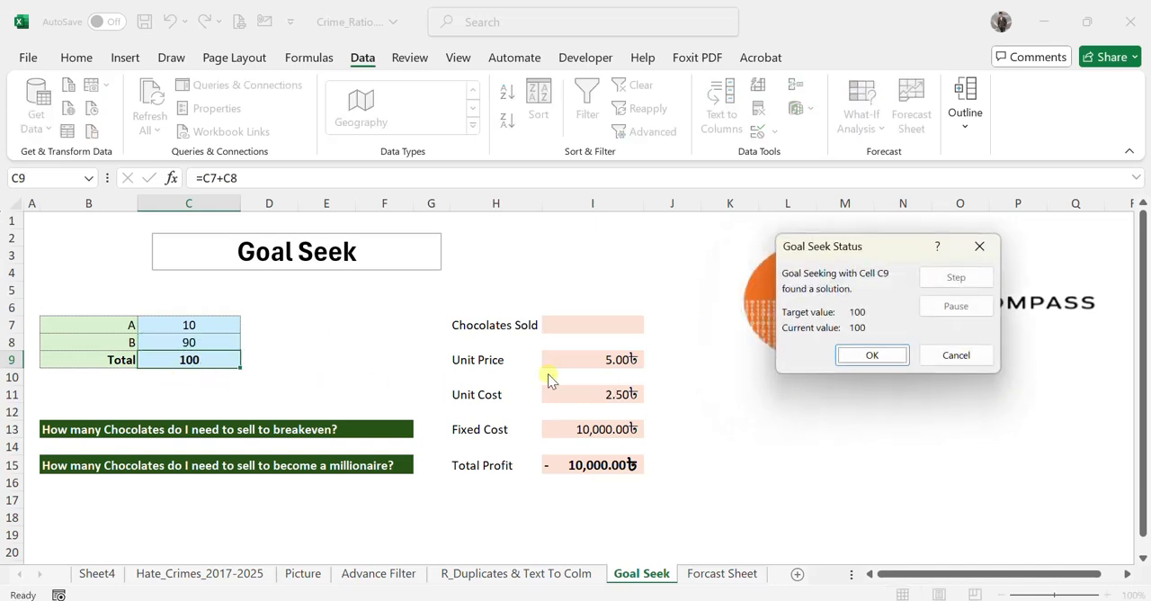
{"action": "left_click", "coordinate": [872, 355]}
{"action": "left_click", "coordinate": [825, 464]}
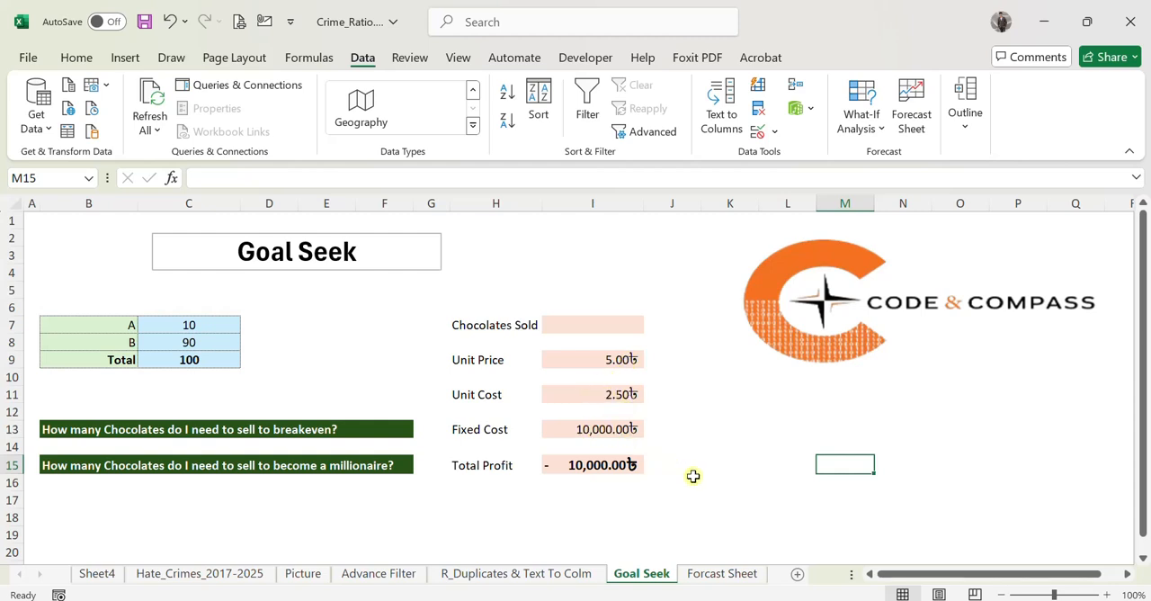
Review the Total Profit formula and enter 10000 as the Chocolates Sold value in cell I7.
{"action": "left_click", "coordinate": [591, 324]}
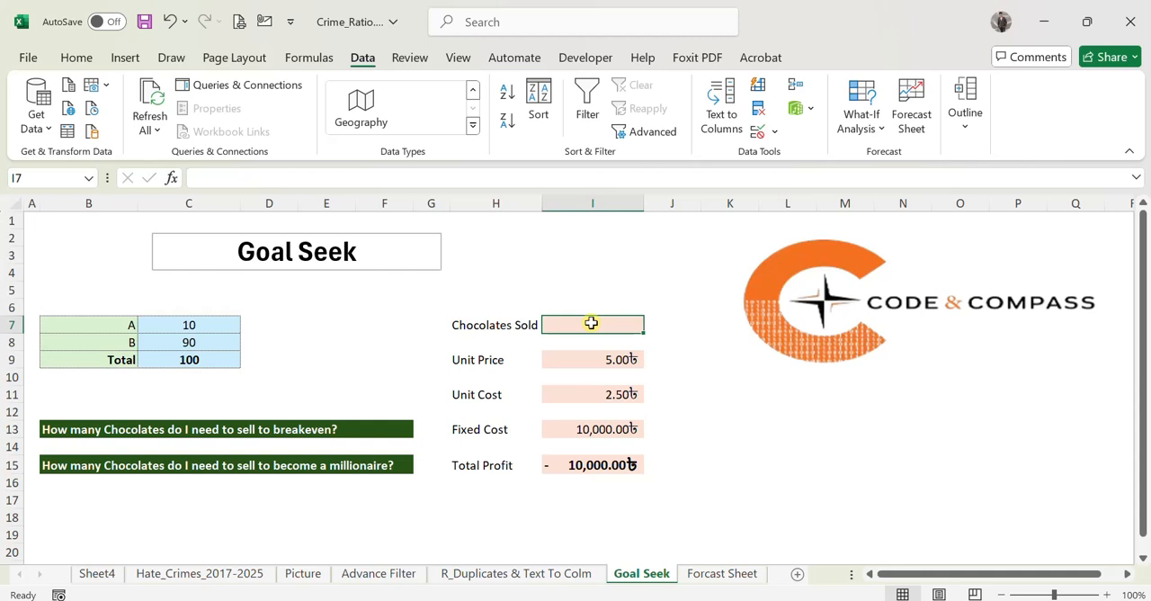
{"action": "left_click", "coordinate": [610, 465]}
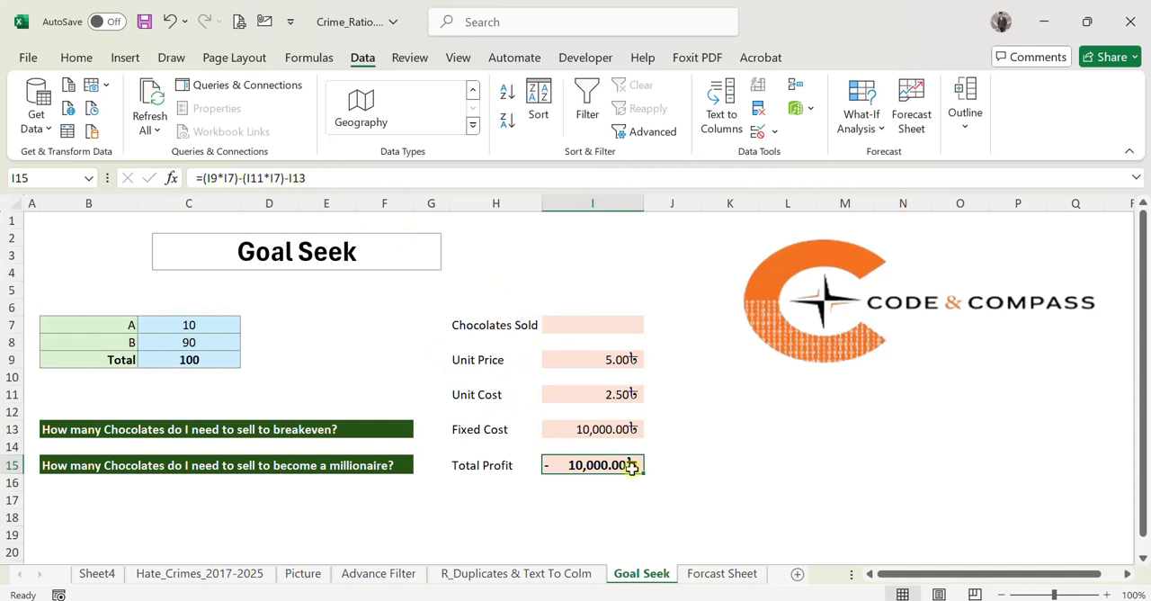
{"action": "left_click", "coordinate": [594, 330]}
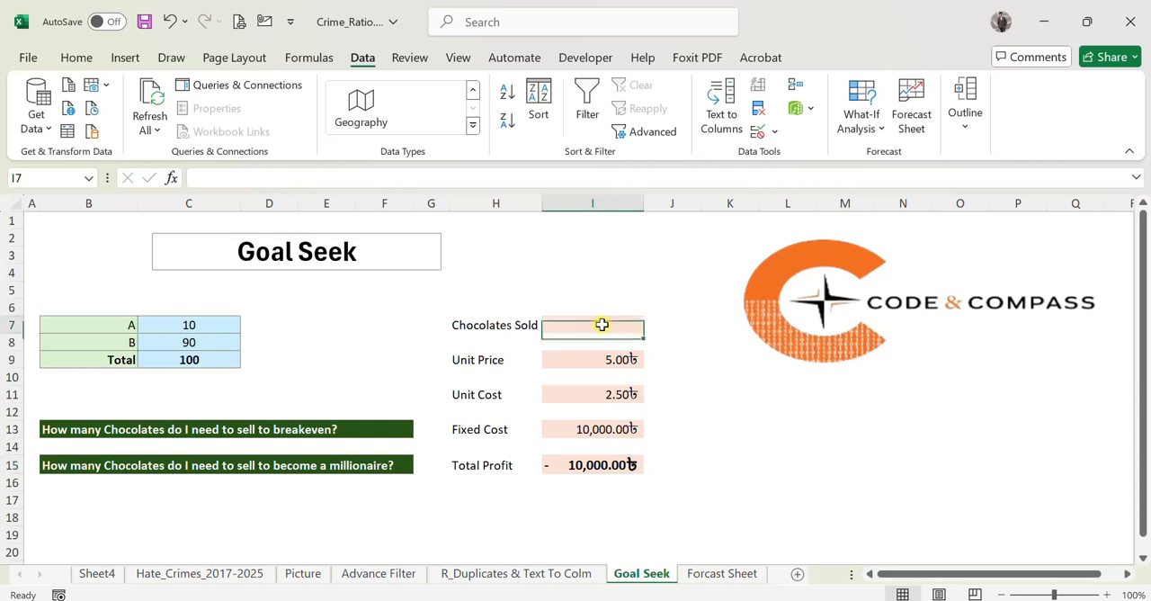
{"action": "left_click", "coordinate": [739, 429]}
{"action": "left_click", "coordinate": [619, 328]}
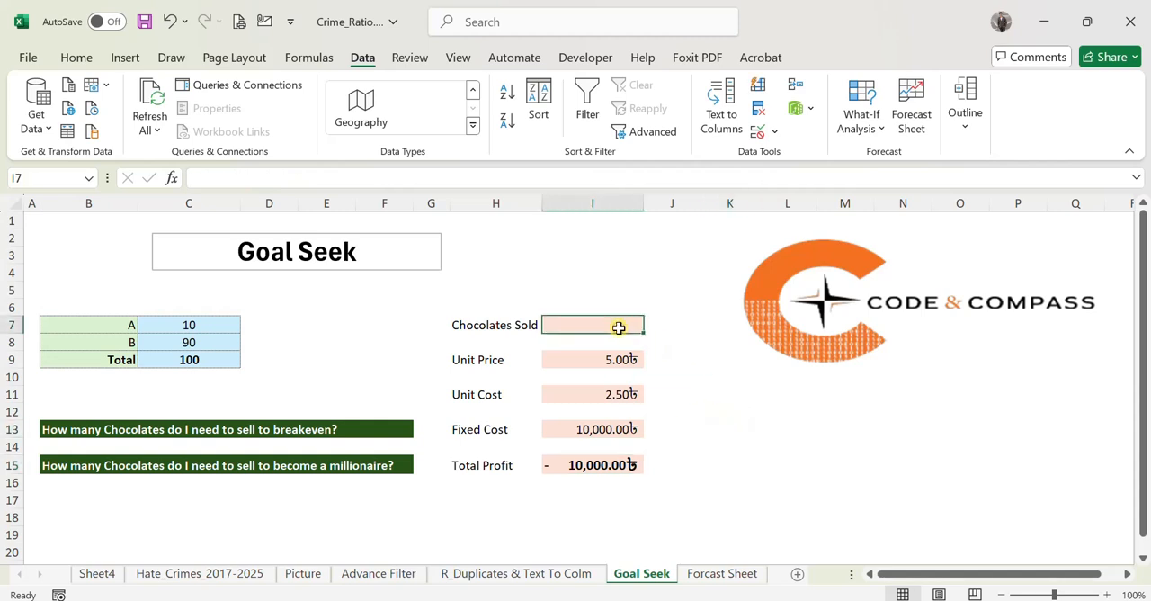
{"action": "type", "text": "10,000.00"}
{"action": "left_click", "coordinate": [765, 468]}
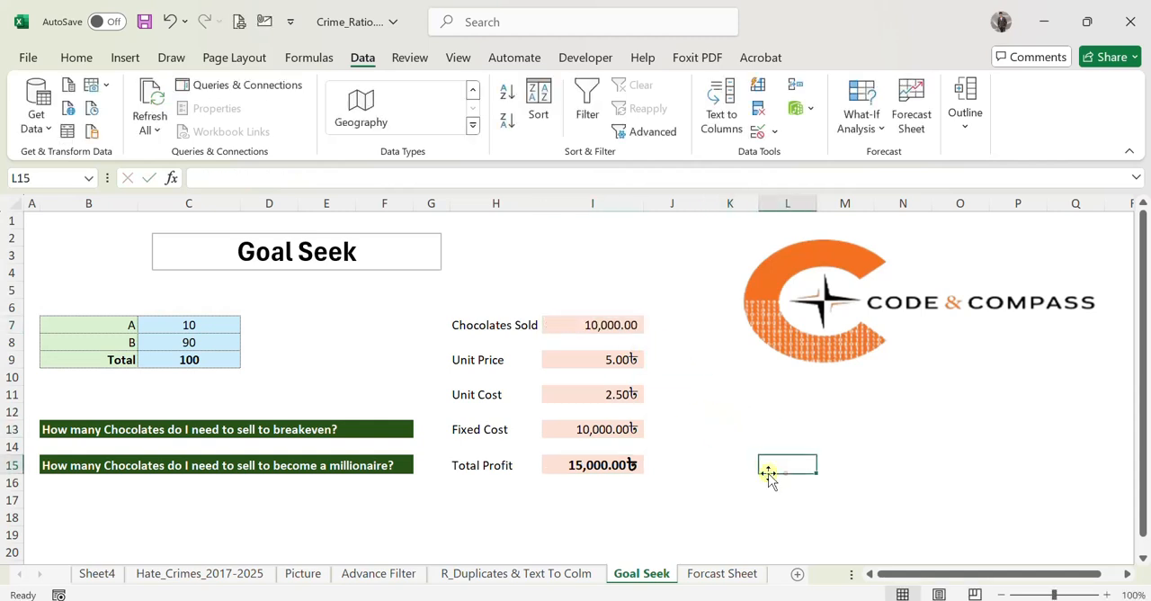
{"action": "left_click", "coordinate": [735, 412]}
Find the break-even sales with Goal Seek, setting Total Profit I15 to 0 by changing Chocolates Sold I7.
{"action": "left_click", "coordinate": [598, 464]}
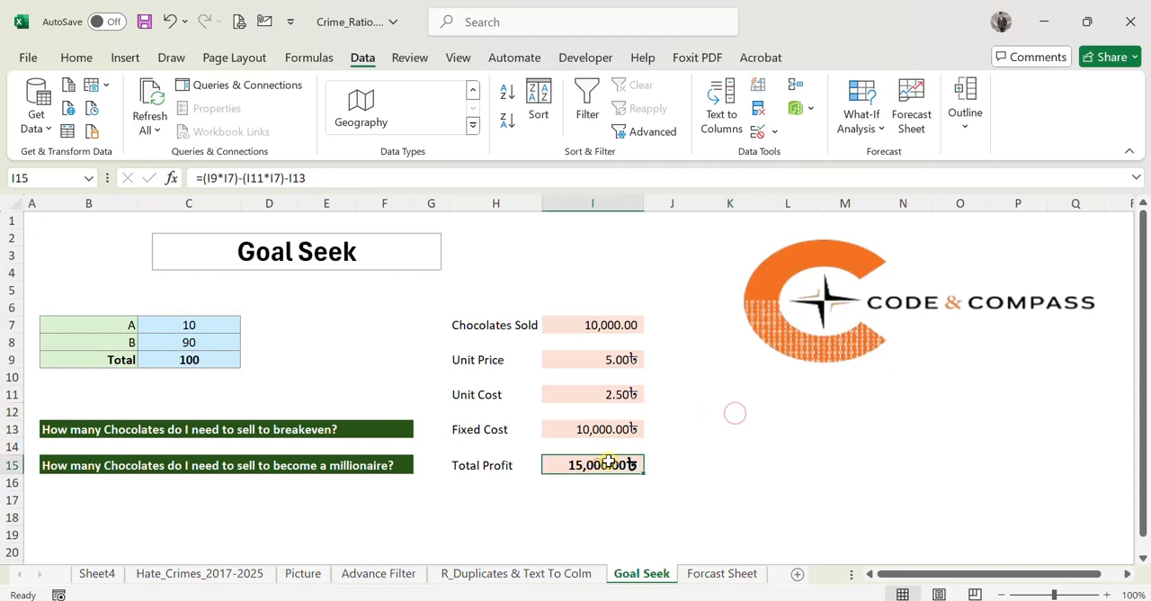
{"action": "left_click", "coordinate": [864, 129]}
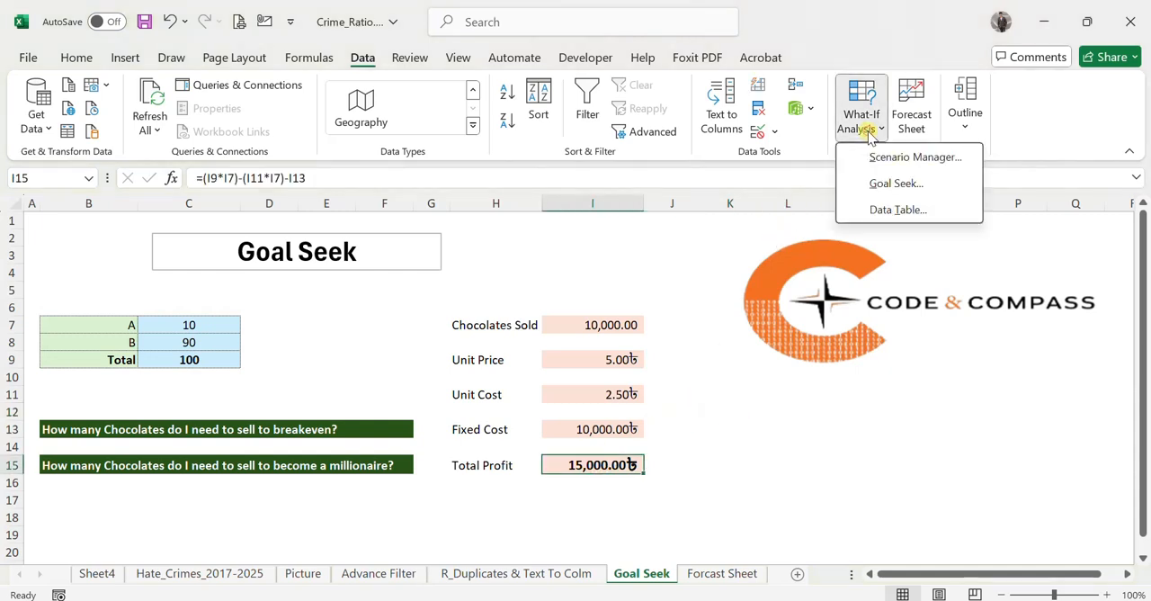
{"action": "left_click", "coordinate": [877, 182]}
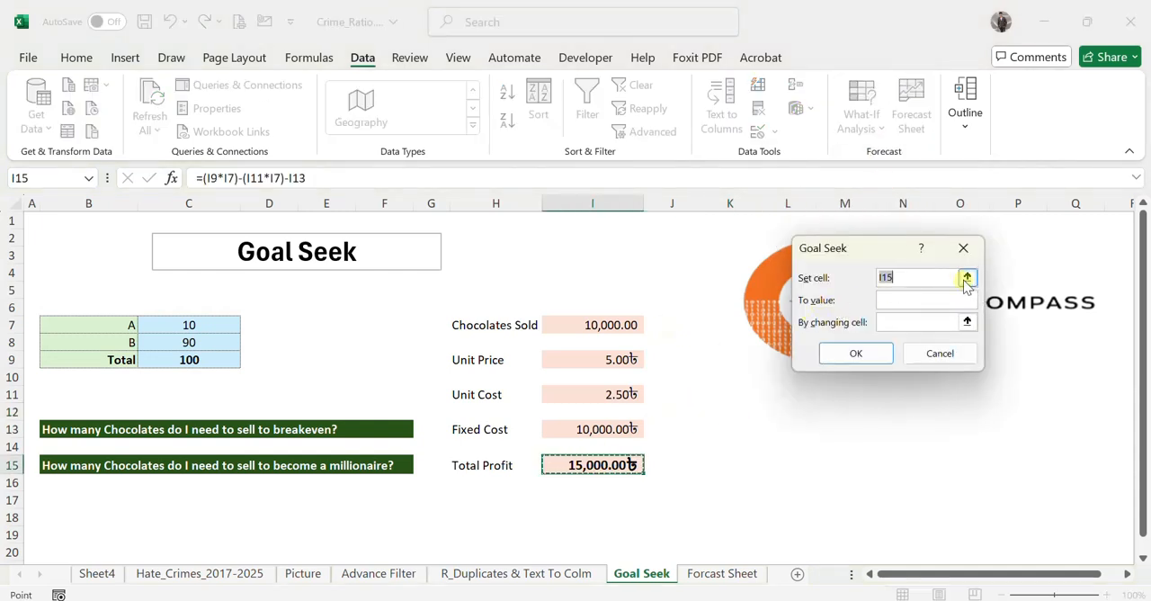
{"action": "left_click", "coordinate": [937, 298]}
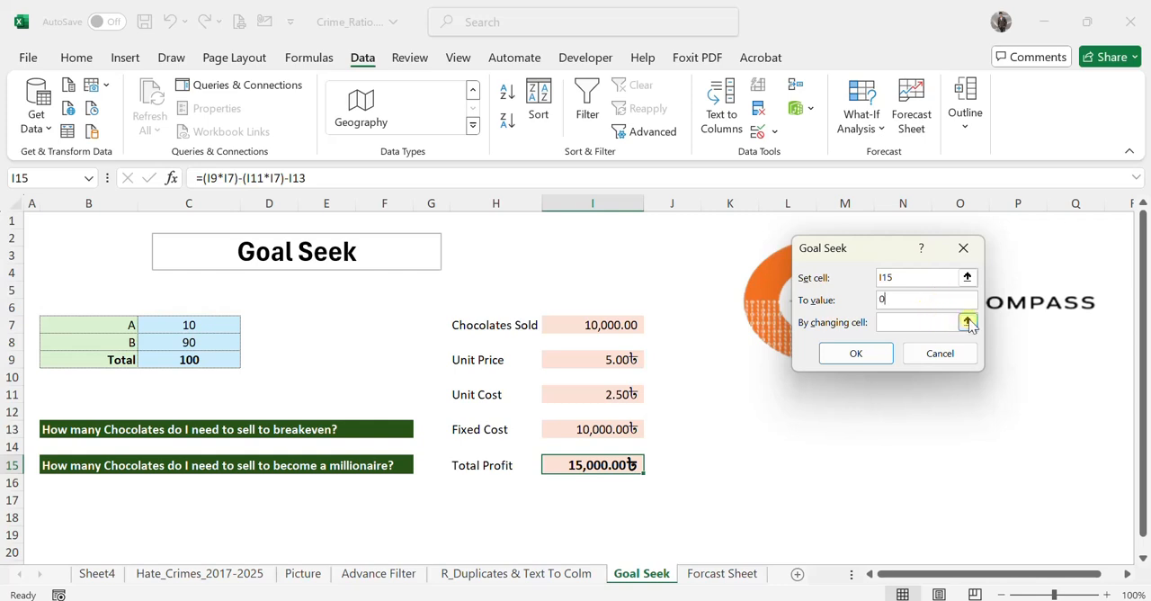
{"action": "left_click", "coordinate": [969, 322]}
{"action": "left_click", "coordinate": [608, 325]}
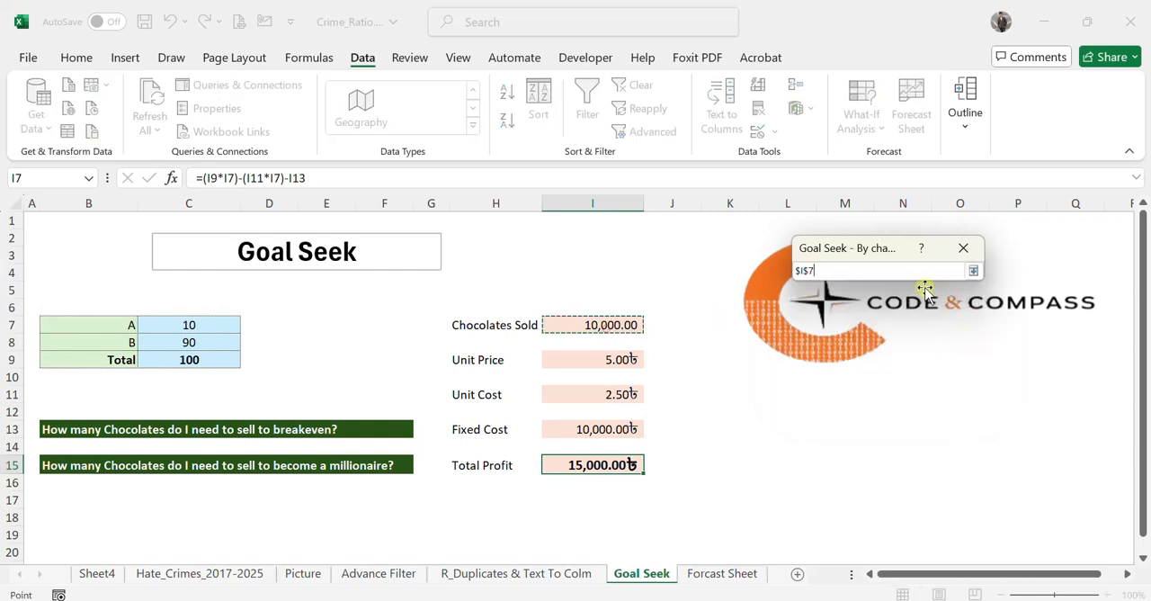
{"action": "left_click", "coordinate": [973, 270]}
{"action": "left_click", "coordinate": [854, 356]}
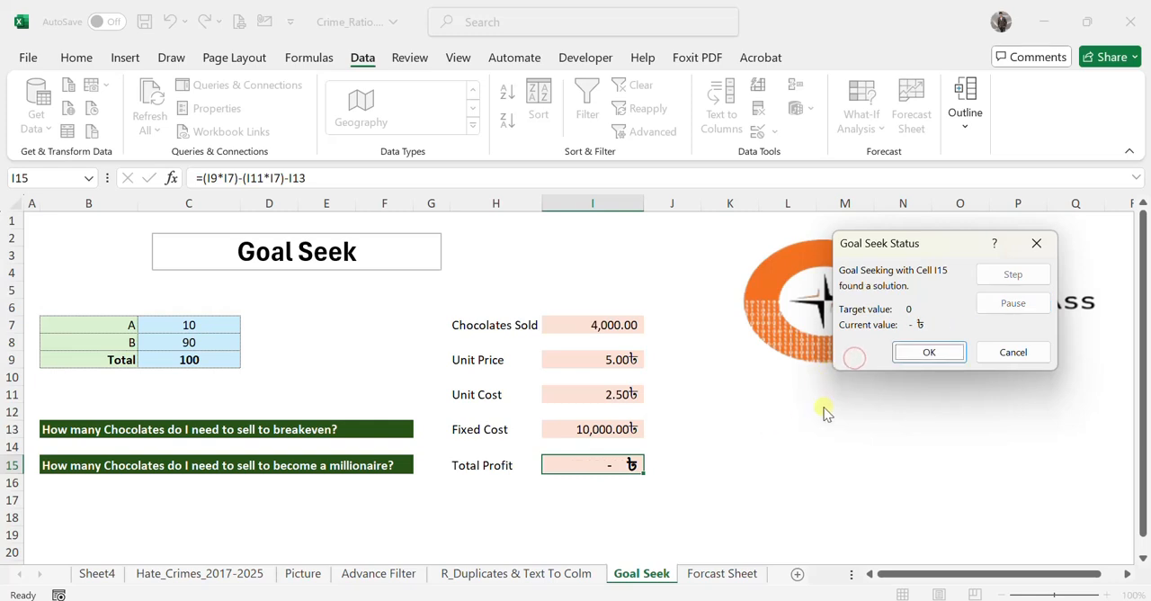
{"action": "left_click", "coordinate": [929, 351]}
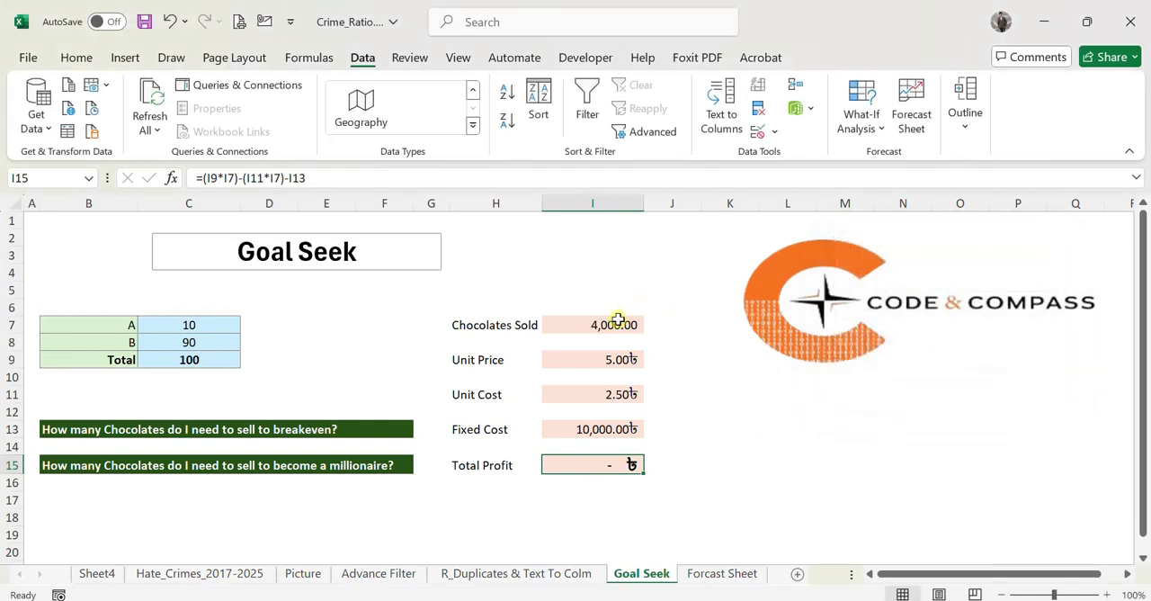
{"action": "left_click", "coordinate": [638, 286]}
{"action": "left_click", "coordinate": [608, 331]}
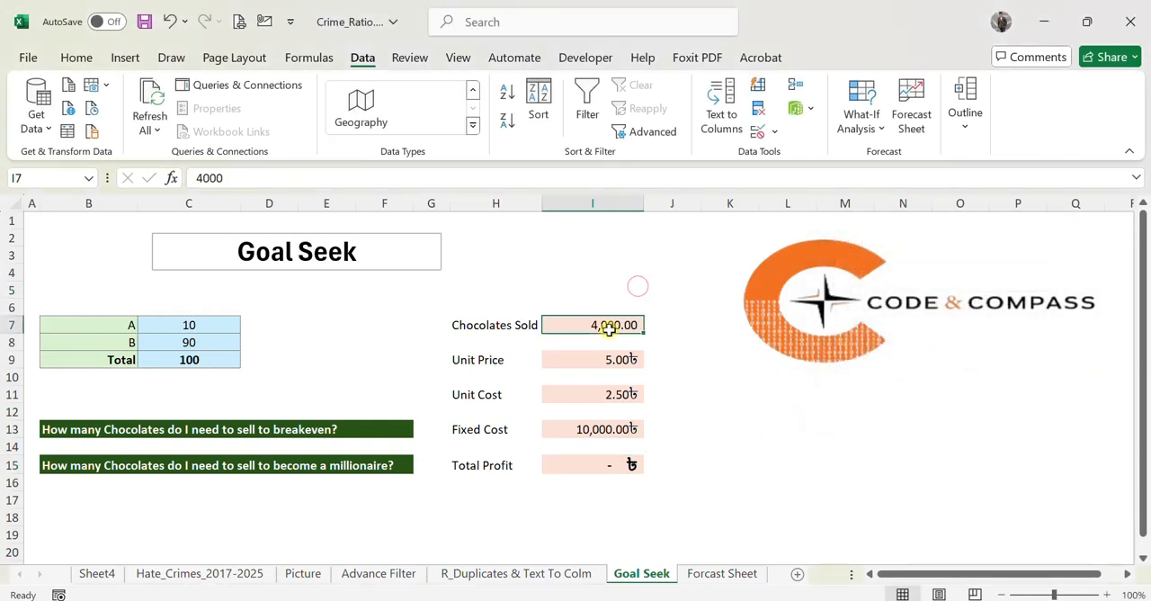
Run Goal Seek on Total Profit I15 with target 1000000 by changing Chocolates Sold I7, and keep the solution.
{"action": "left_click", "coordinate": [632, 474]}
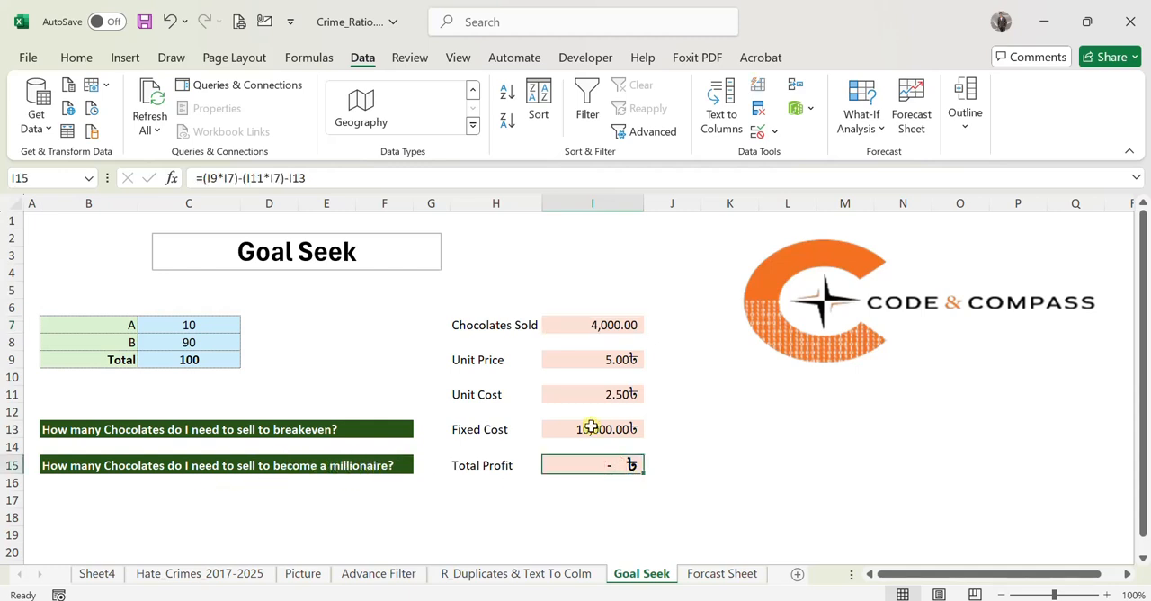
{"action": "left_click", "coordinate": [865, 131]}
{"action": "left_click", "coordinate": [872, 185]}
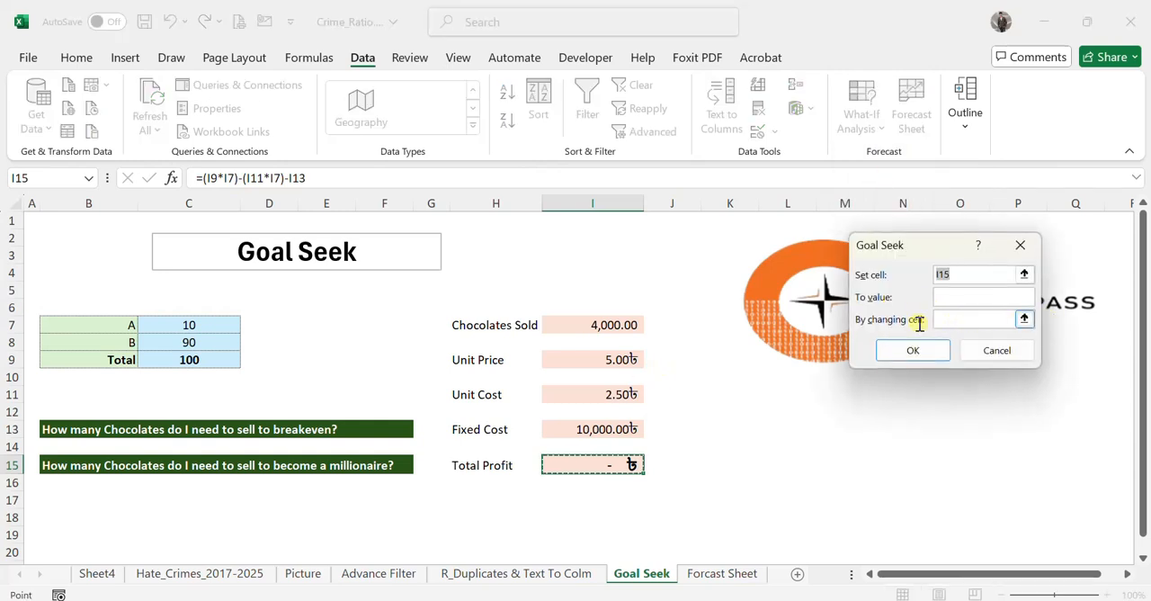
{"action": "left_click", "coordinate": [947, 298]}
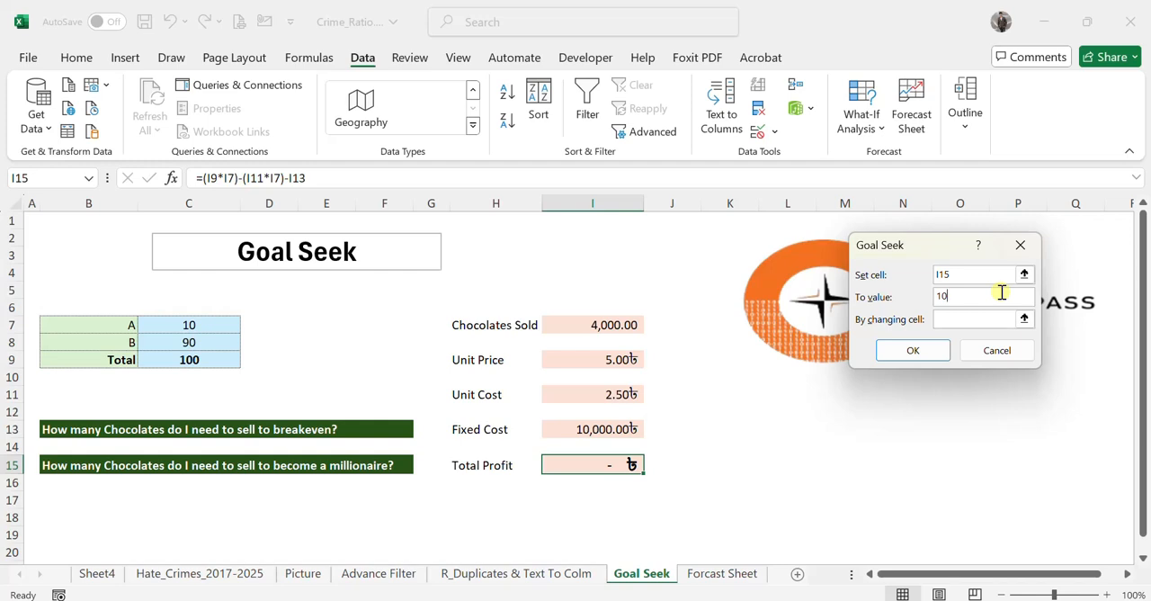
{"action": "type", "text": "1000000"}
{"action": "left_click", "coordinate": [1024, 318]}
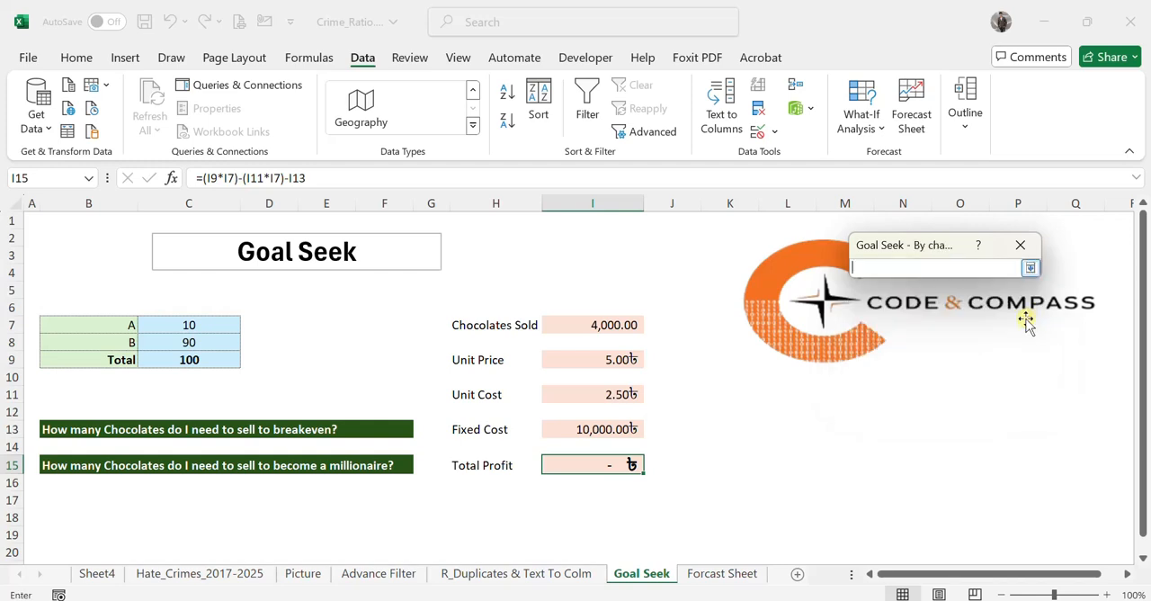
{"action": "left_click", "coordinate": [607, 326]}
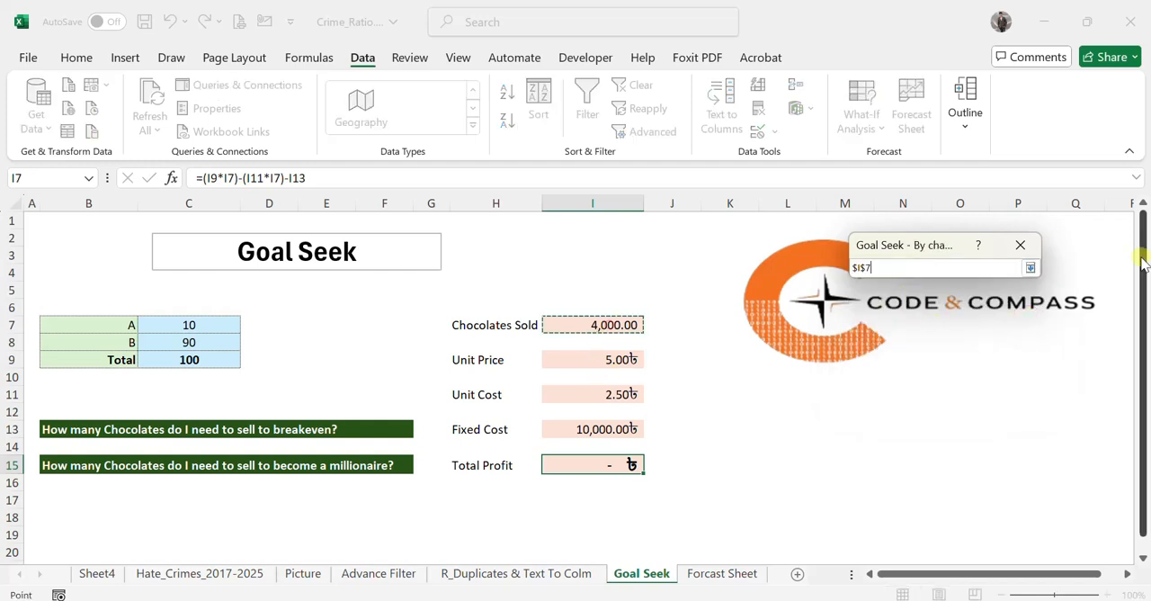
{"action": "left_click", "coordinate": [1031, 267]}
{"action": "left_click", "coordinate": [888, 355]}
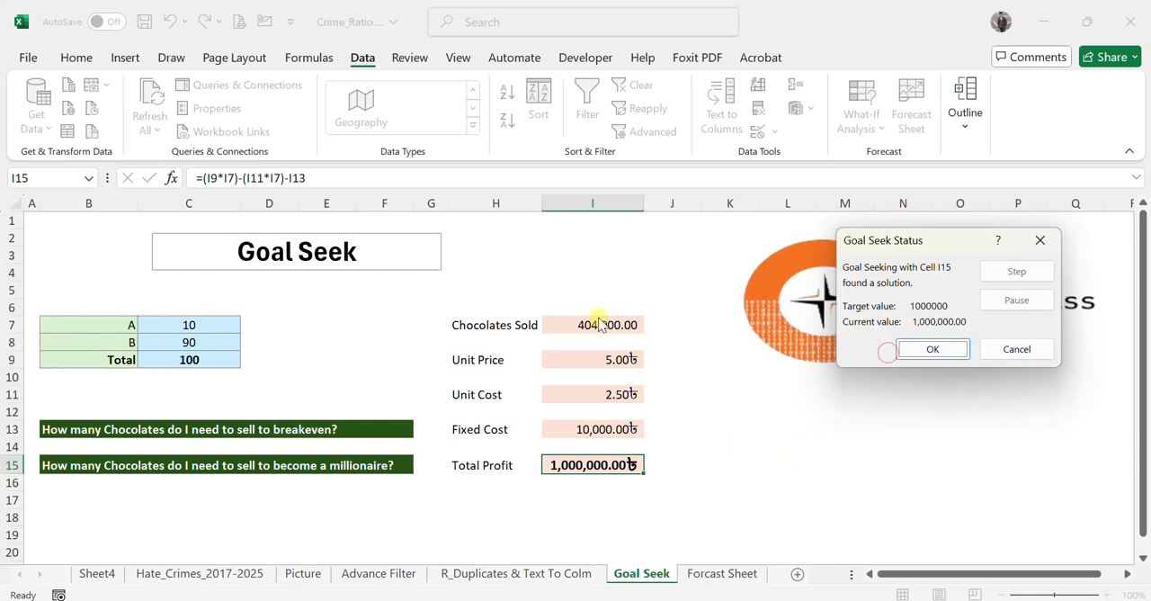
{"action": "left_click", "coordinate": [944, 349]}
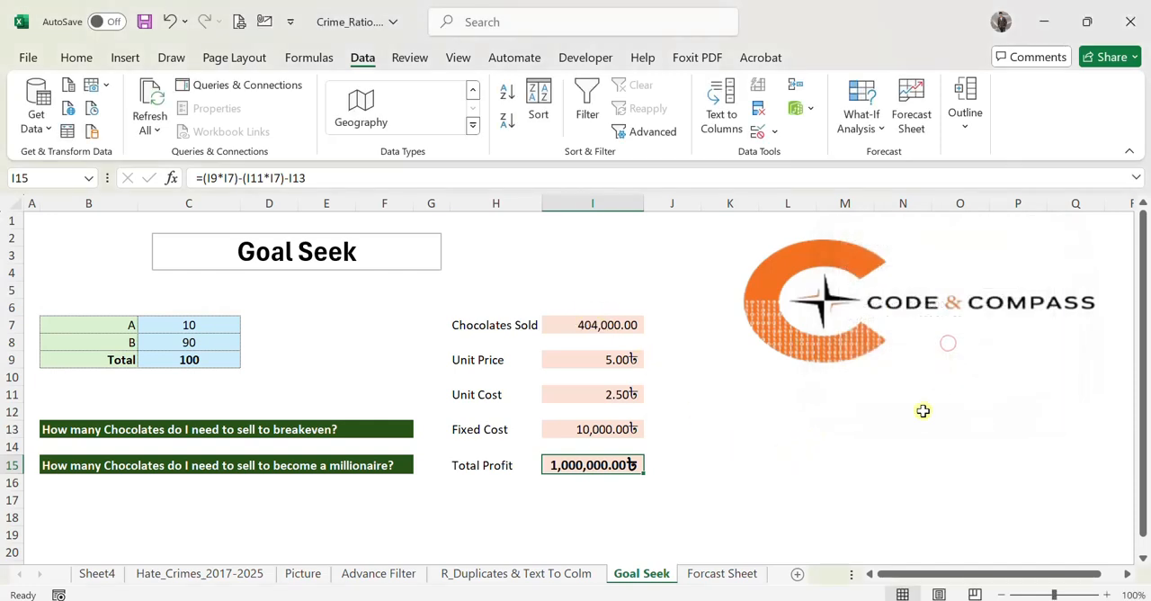
{"action": "left_click", "coordinate": [849, 448]}
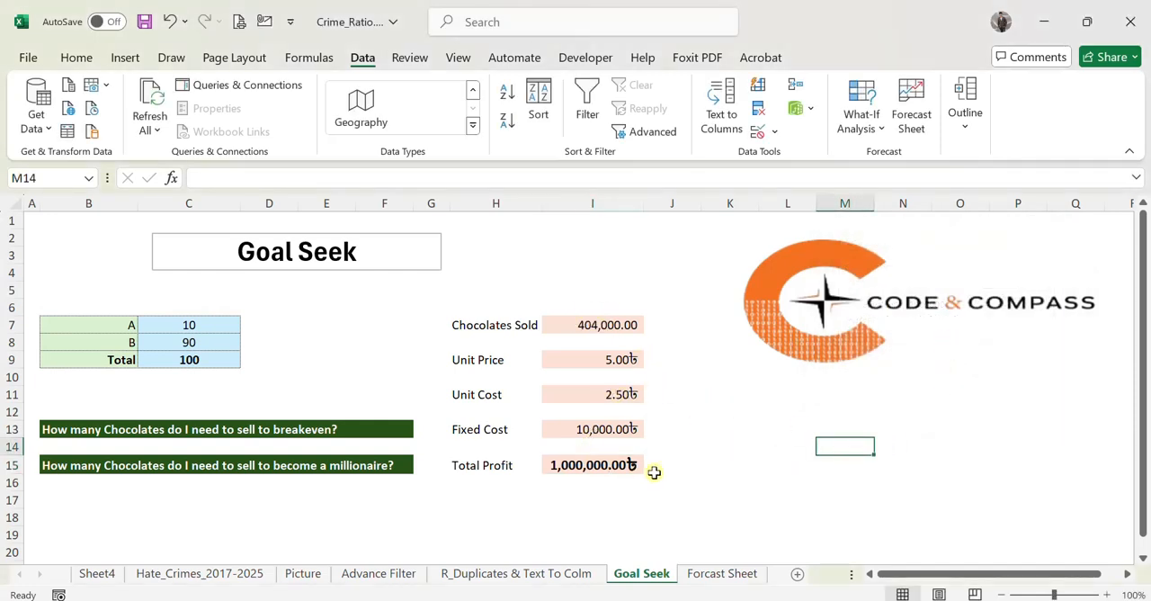
{"action": "left_click", "coordinate": [735, 448]}
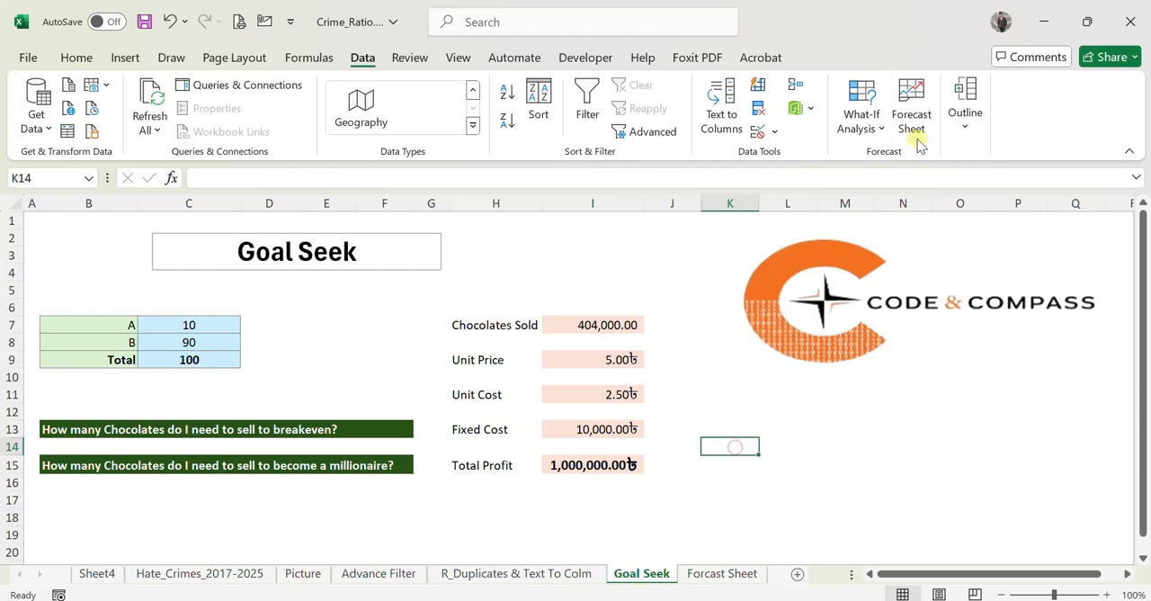
{"action": "left_click", "coordinate": [863, 121]}
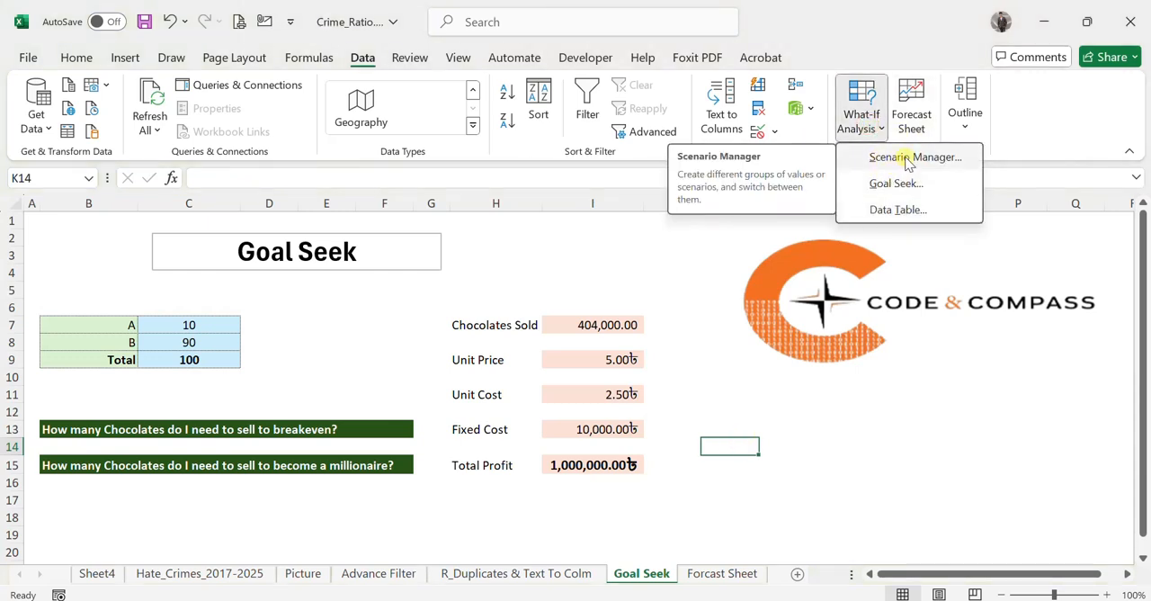
{"action": "left_click", "coordinate": [858, 425]}
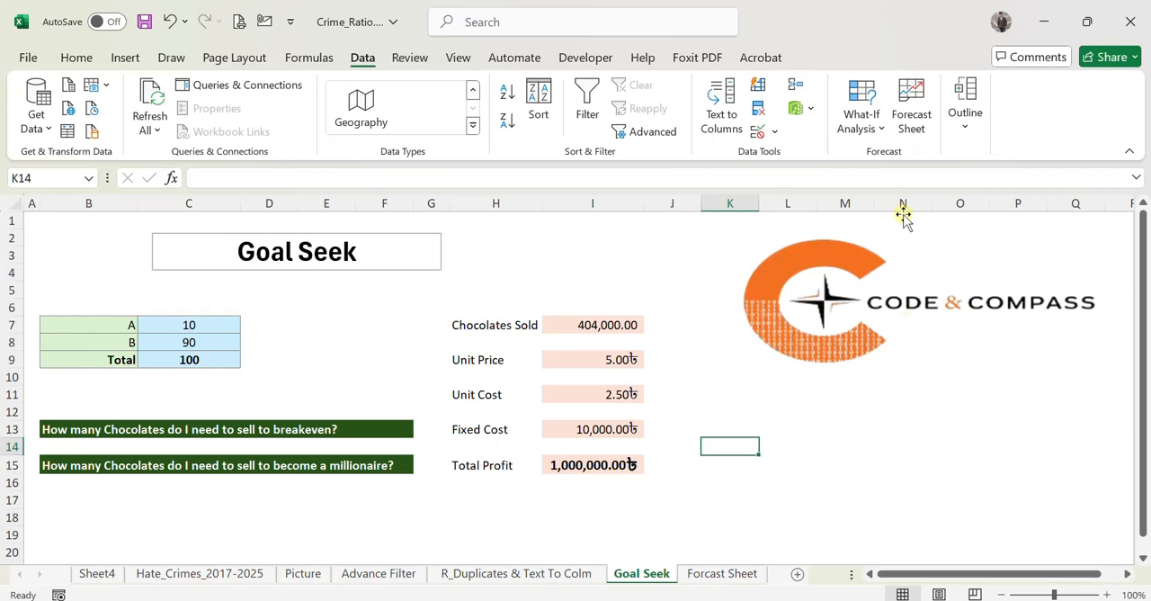
{"action": "left_click", "coordinate": [916, 135]}
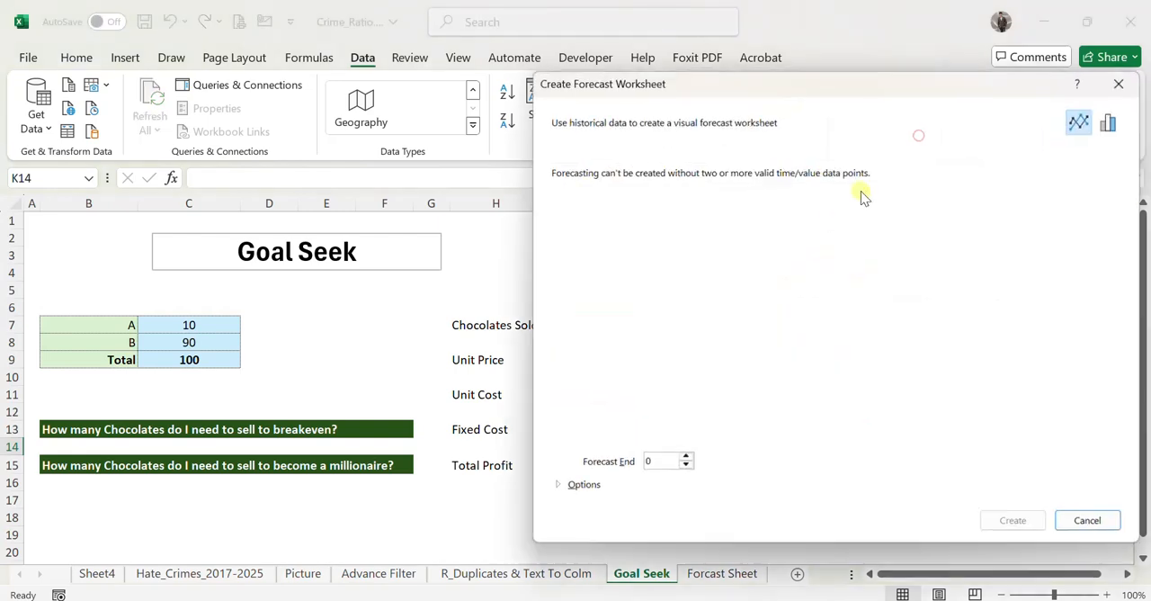
{"action": "left_click", "coordinate": [1091, 523]}
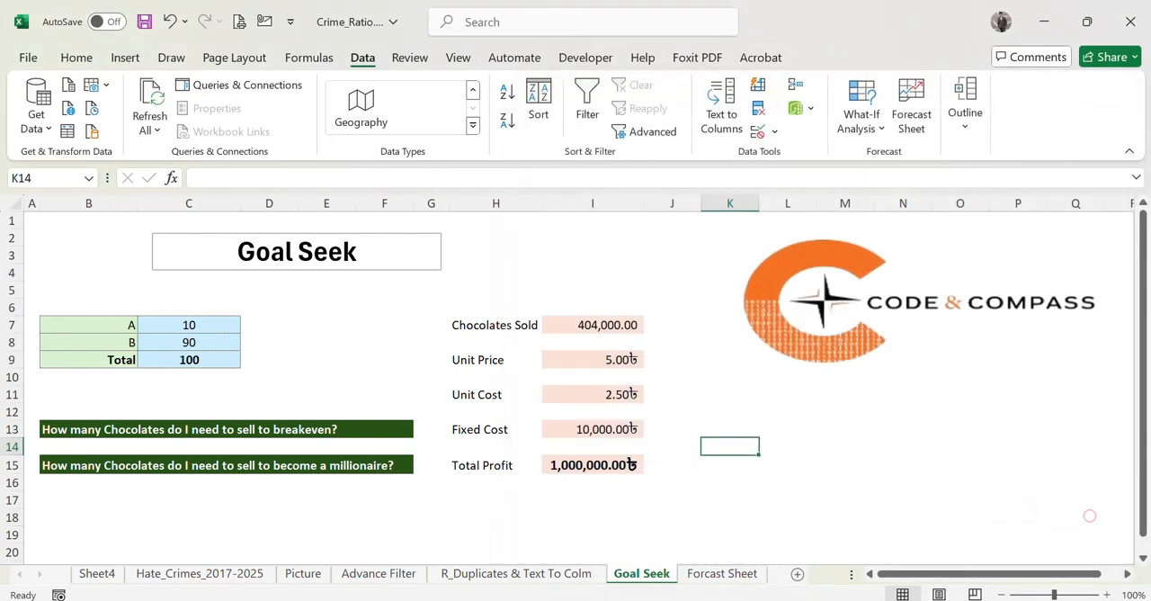
Create a line-chart forecast worksheet from the Year and Sale data in A4:B18 on the Forcast Sheet, ending the forecast at 2031.
{"action": "left_click", "coordinate": [694, 573]}
{"action": "left_click_drag", "start_coordinate": [41, 276], "coordinate": [90, 509]}
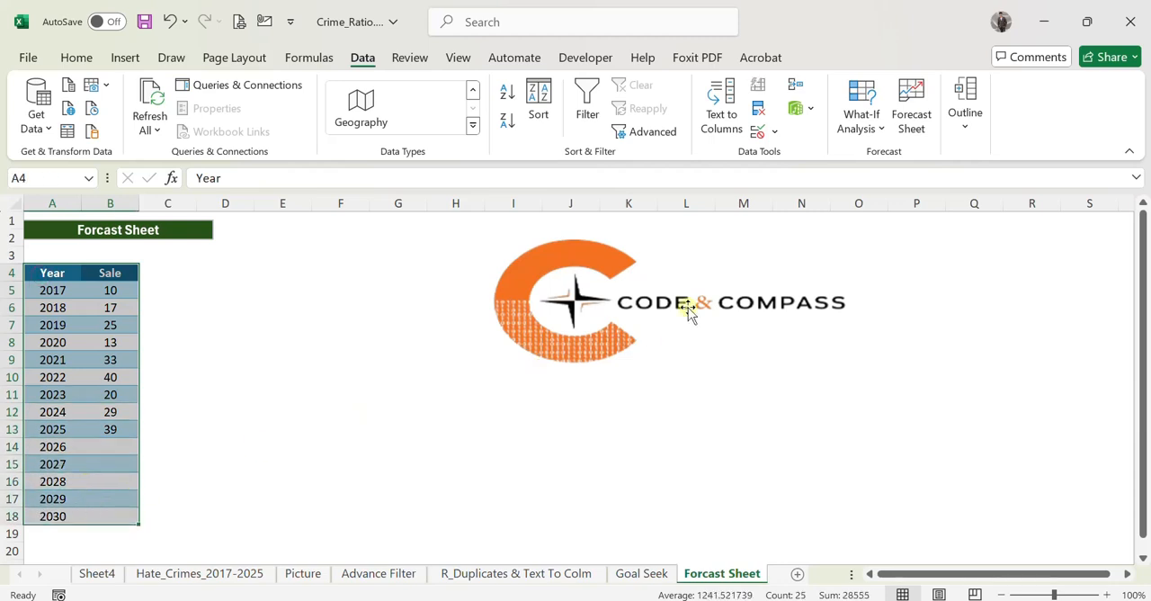
{"action": "left_click", "coordinate": [910, 123]}
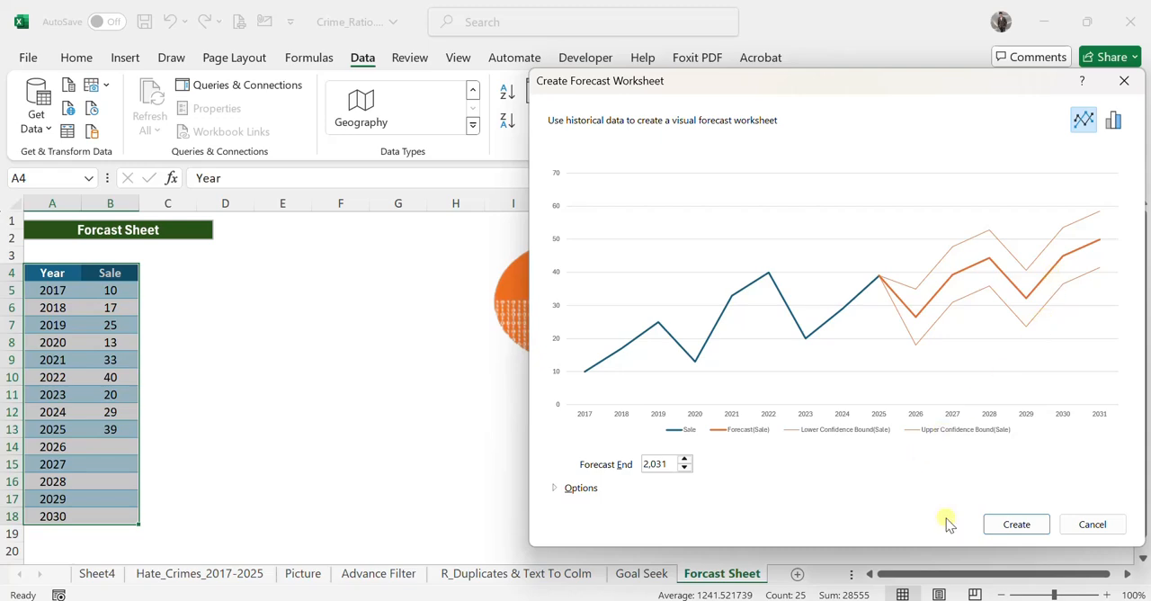
{"action": "left_click", "coordinate": [1018, 526]}
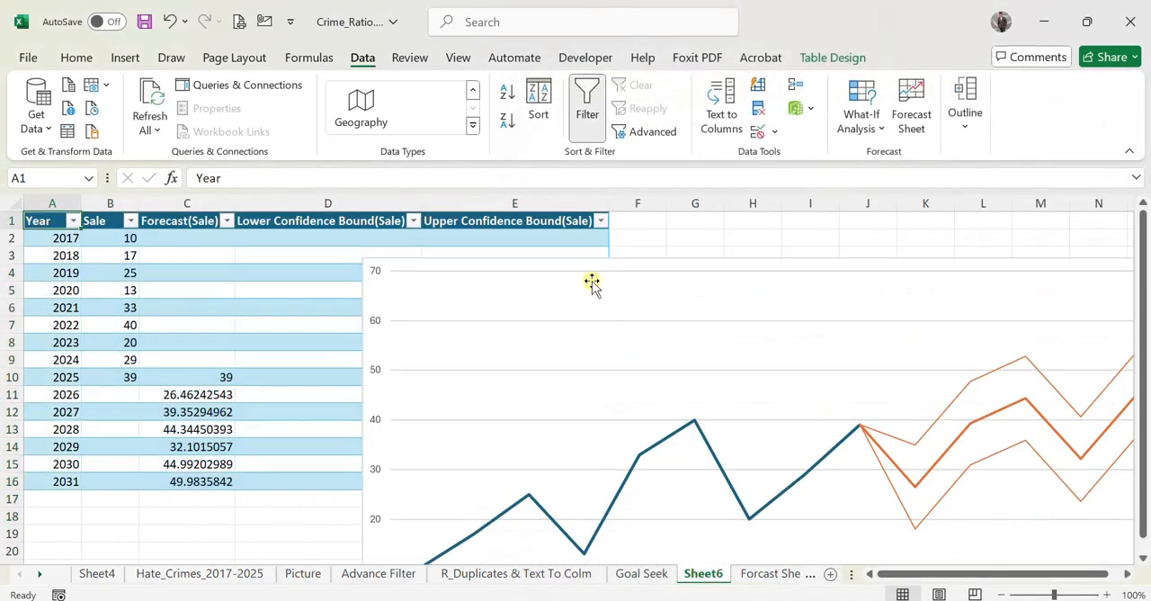
Move the forecast chart off the table and examine the Lower and Upper Confidence Bound values and formulas for the forecast years.
{"action": "left_click_drag", "start_coordinate": [427, 200], "coordinate": [903, 284]}
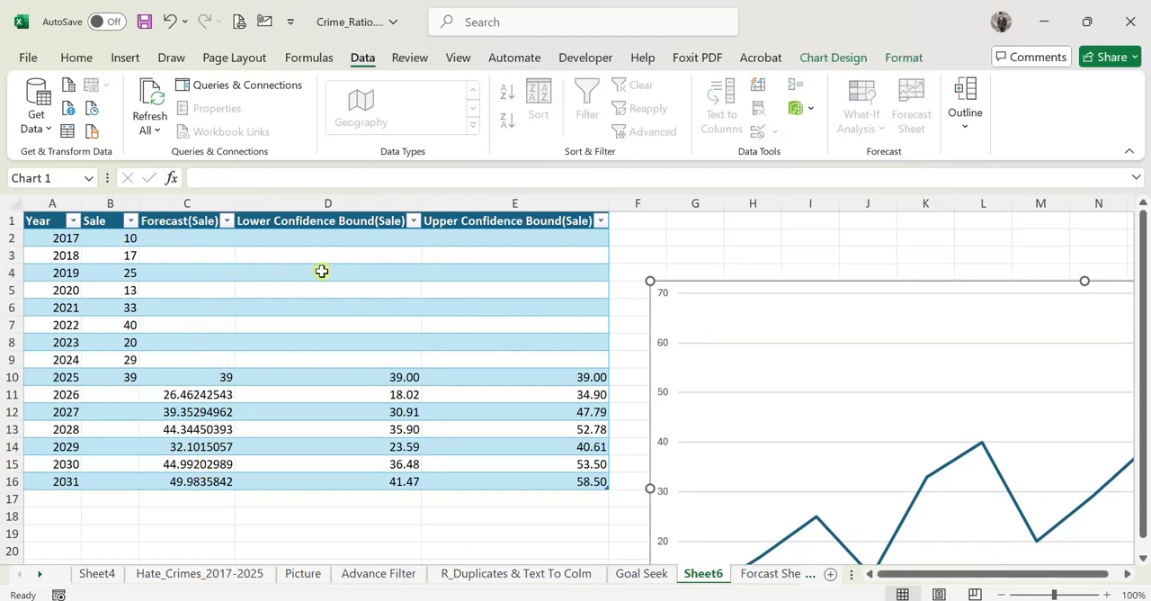
{"action": "left_click", "coordinate": [379, 401]}
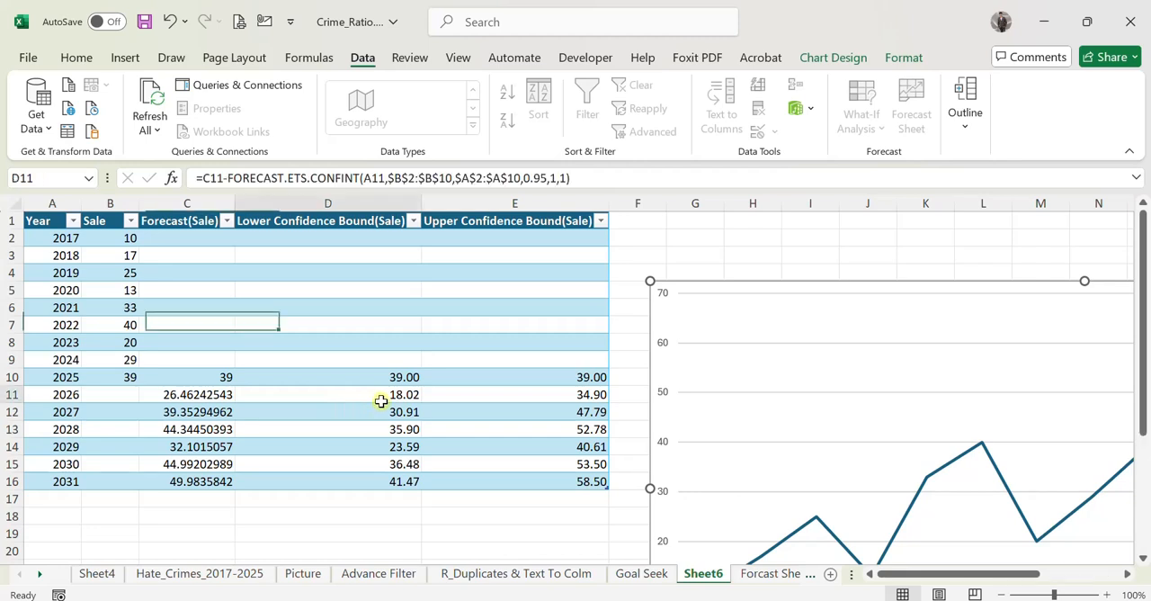
{"action": "left_click_drag", "start_coordinate": [554, 393], "coordinate": [550, 481]}
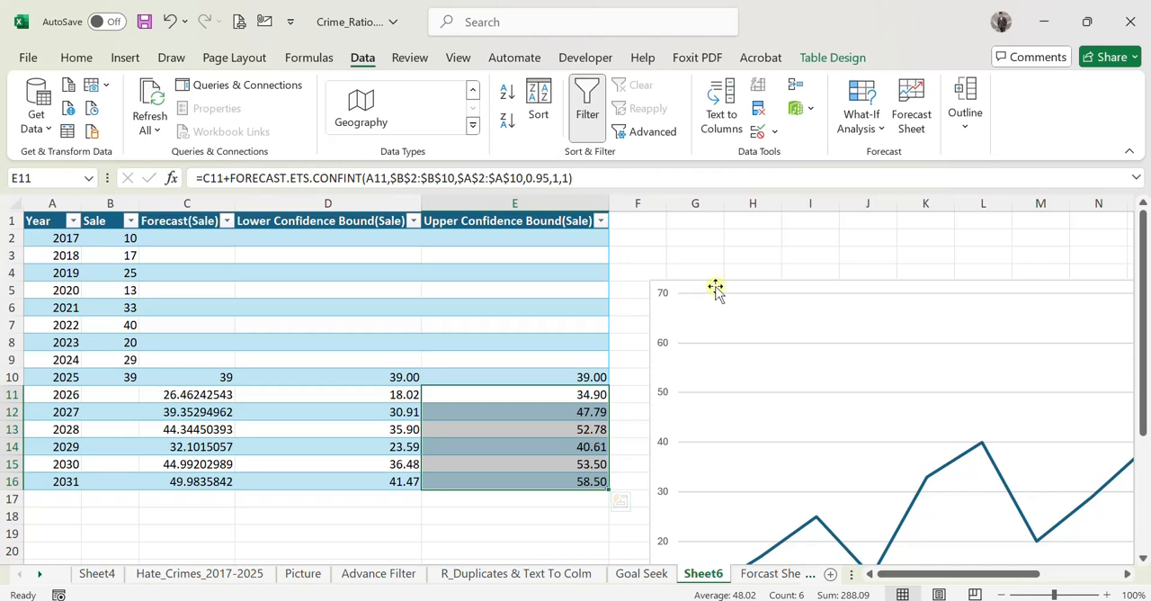
Move the forecast chart back beside the Sale column so all its lines are in view, and inspect the Sale series.
{"action": "left_click", "coordinate": [688, 276]}
{"action": "left_click_drag", "start_coordinate": [688, 277], "coordinate": [226, 210]}
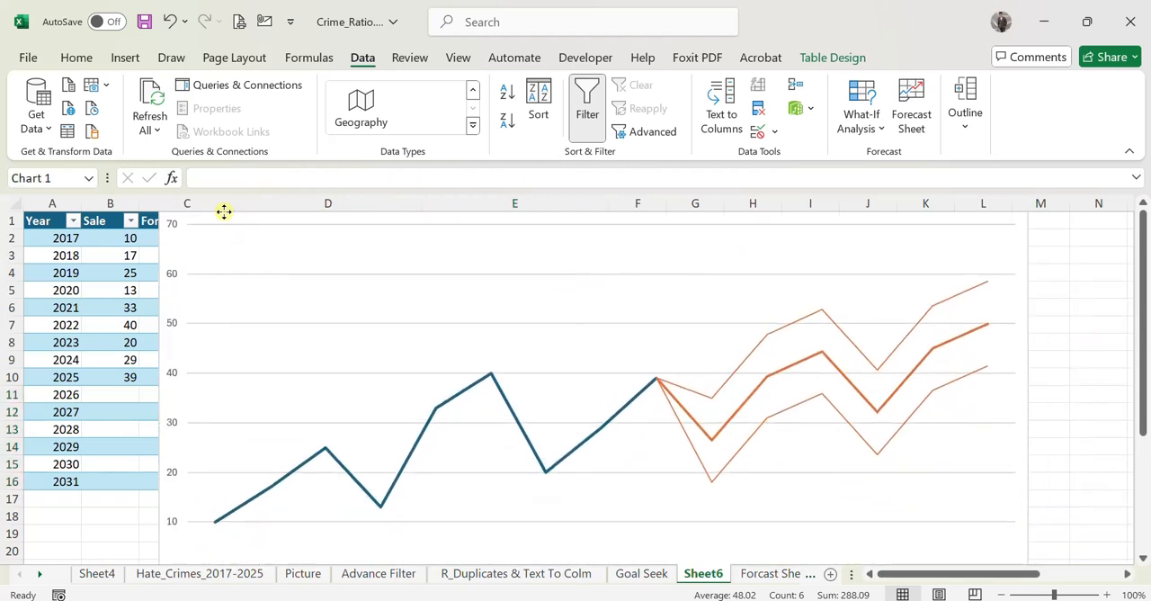
{"action": "right_click", "coordinate": [533, 451]}
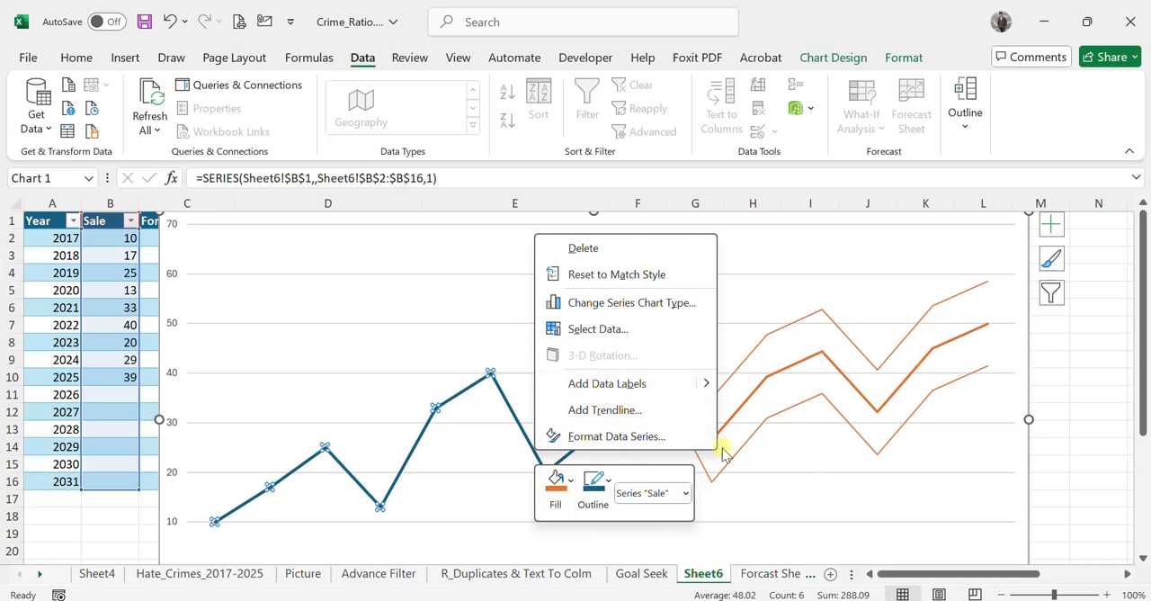
{"action": "key", "text": "Escape"}
{"action": "left_click", "coordinate": [1064, 468]}
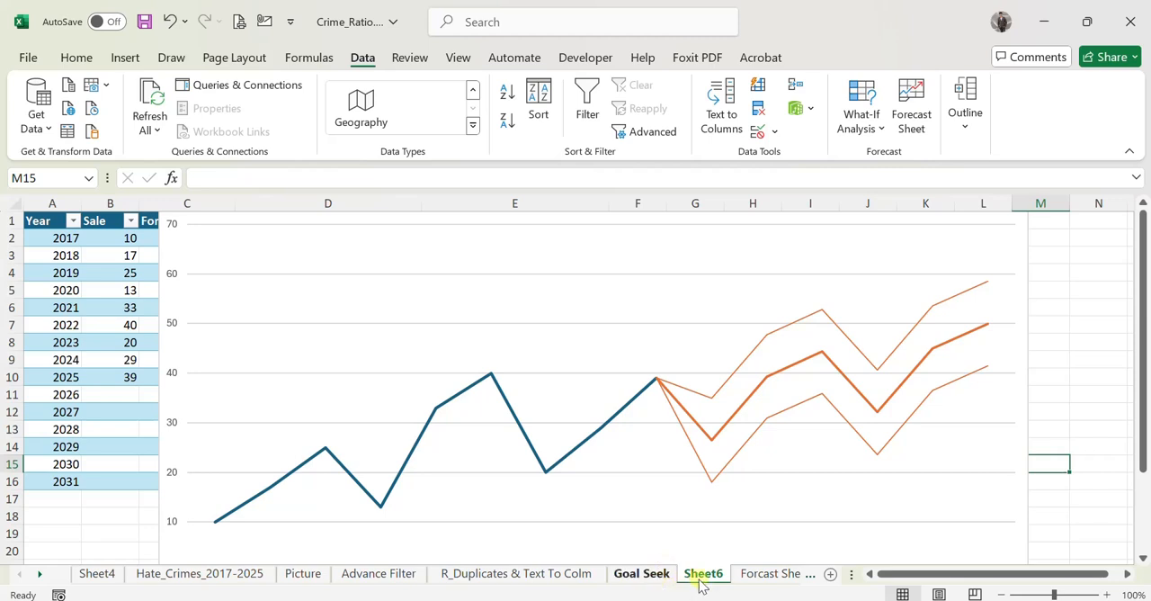
Group rows 5 to 9, covering years 2017 to 2021, on the Forcast Sheet.
{"action": "left_click", "coordinate": [754, 575]}
{"action": "left_click", "coordinate": [916, 359]}
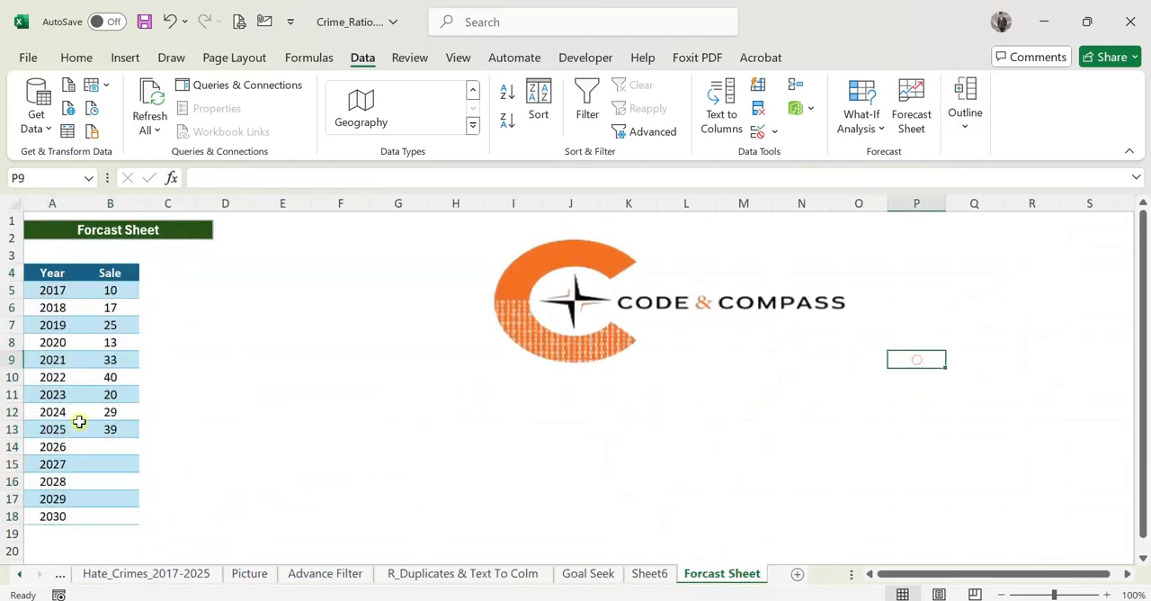
{"action": "left_click_drag", "start_coordinate": [4, 290], "coordinate": [5, 359]}
{"action": "left_click", "coordinate": [965, 135]}
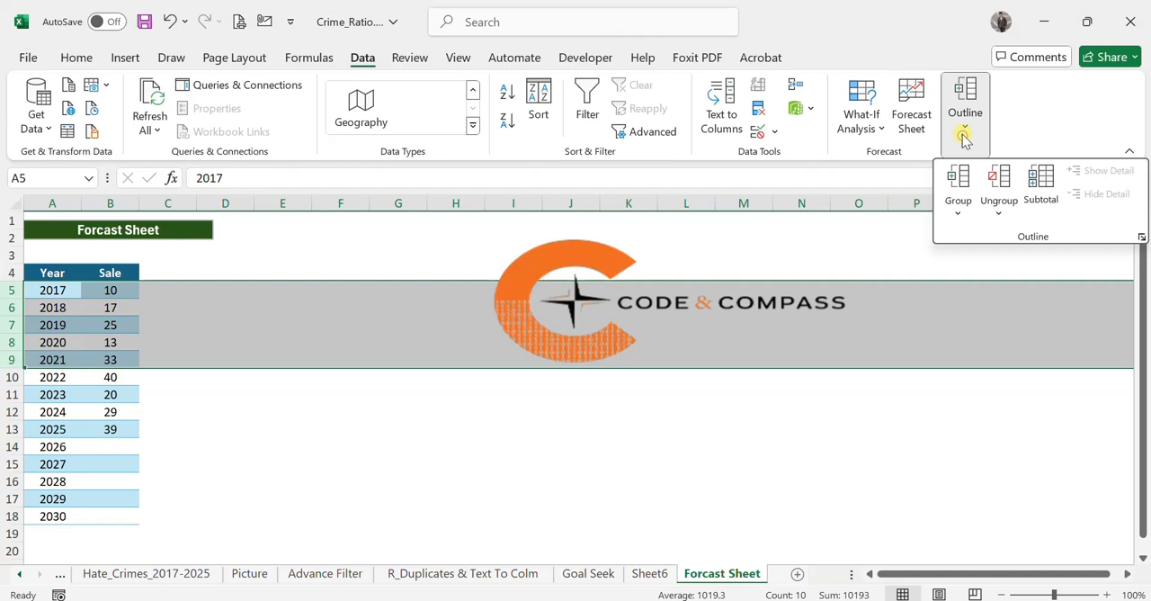
{"action": "left_click", "coordinate": [958, 214]}
{"action": "left_click", "coordinate": [959, 237]}
Collapse the grouped rows for 2017 to 2021 and expand them again.
{"action": "left_click", "coordinate": [13, 374]}
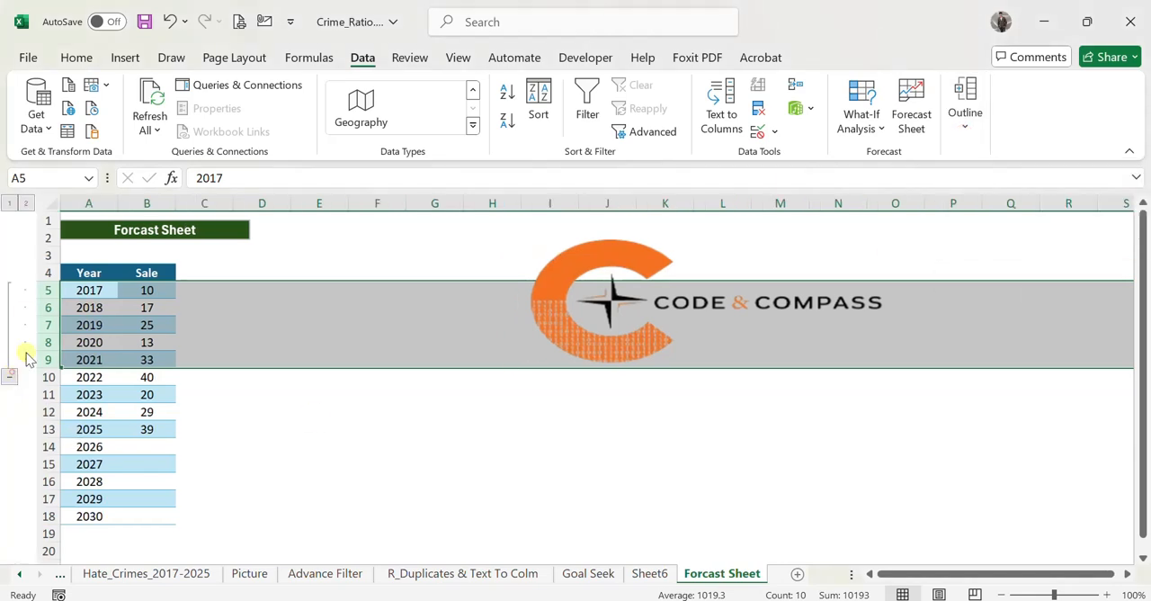
{"action": "left_click", "coordinate": [10, 375]}
{"action": "left_click", "coordinate": [9, 291]}
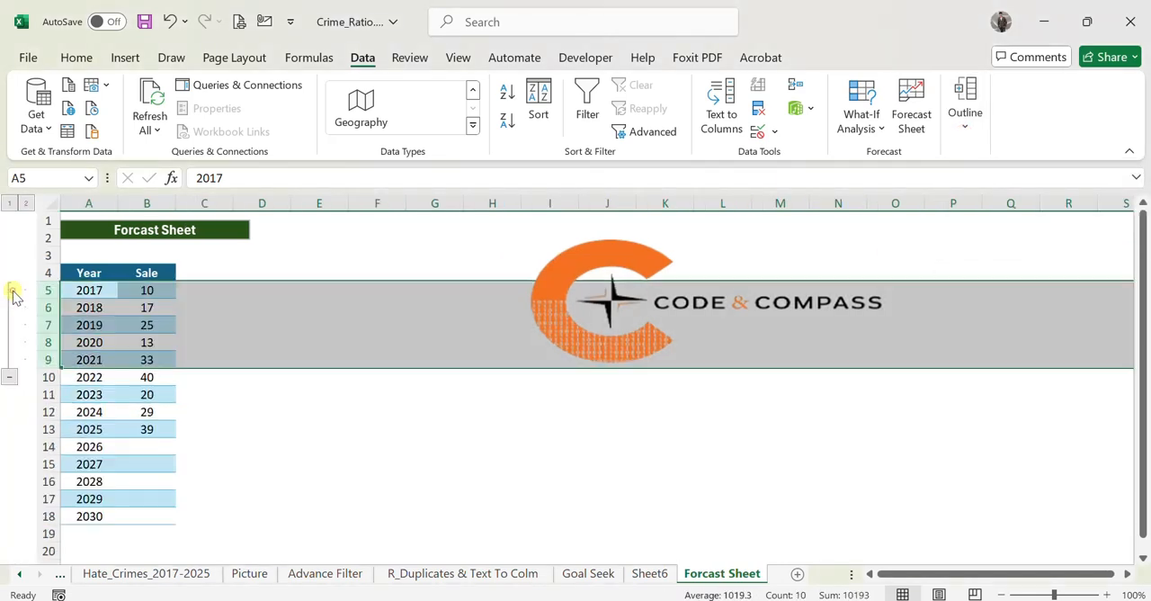
Ungroup rows 5 to 9 on the Forcast Sheet.
{"action": "left_click", "coordinate": [964, 119]}
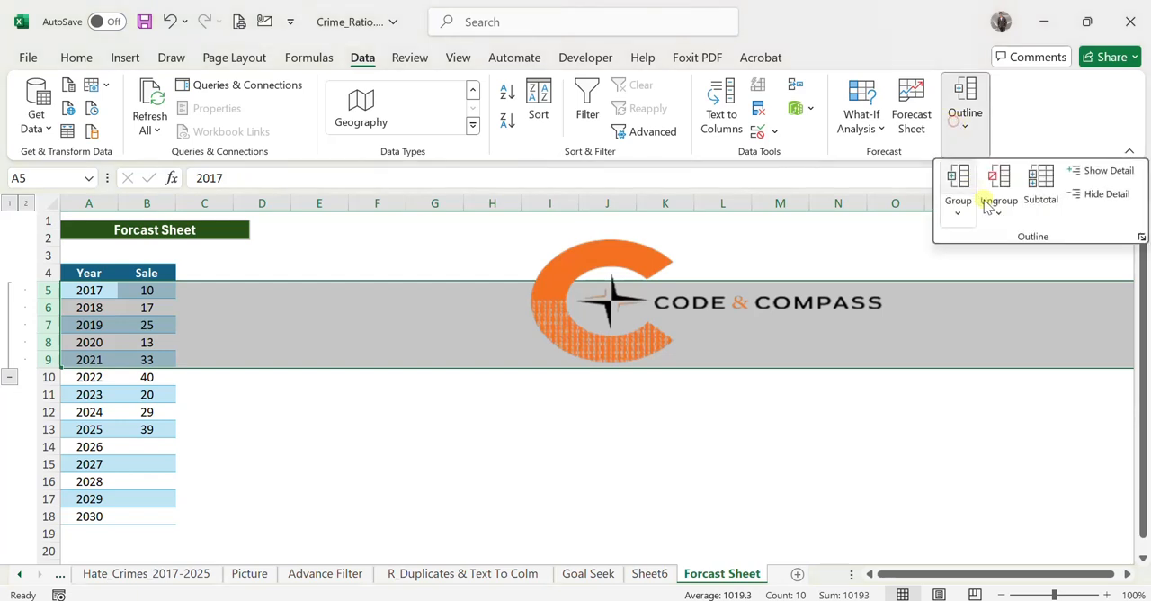
{"action": "left_click", "coordinate": [997, 214]}
{"action": "left_click", "coordinate": [998, 240]}
{"action": "left_click", "coordinate": [321, 481]}
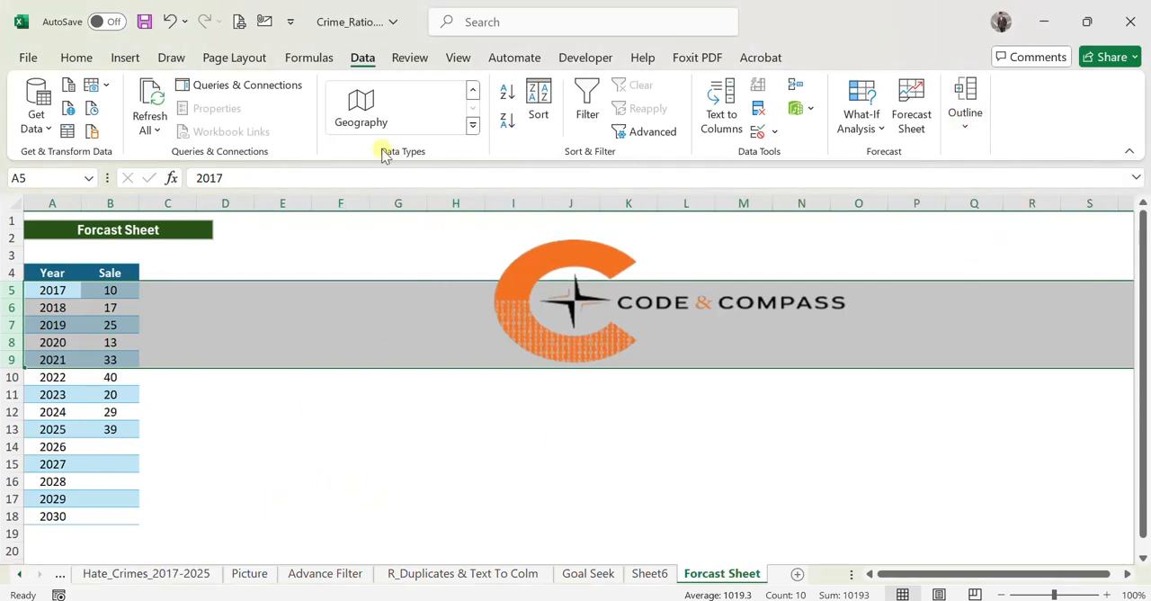
{"action": "left_click", "coordinate": [16, 577]}
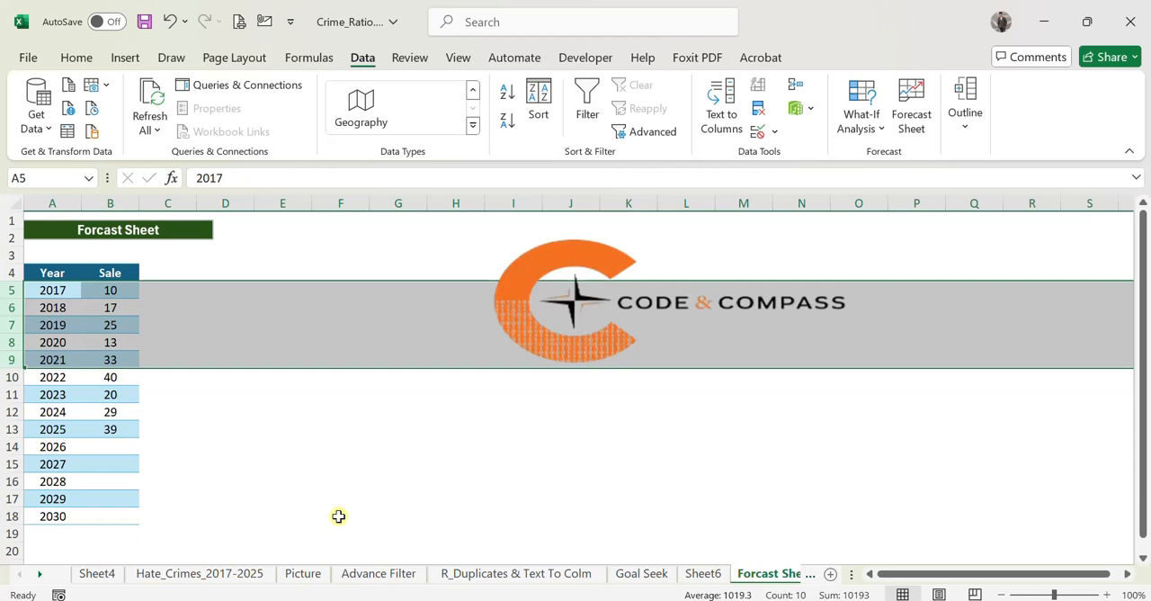
{"action": "left_click", "coordinate": [511, 464]}
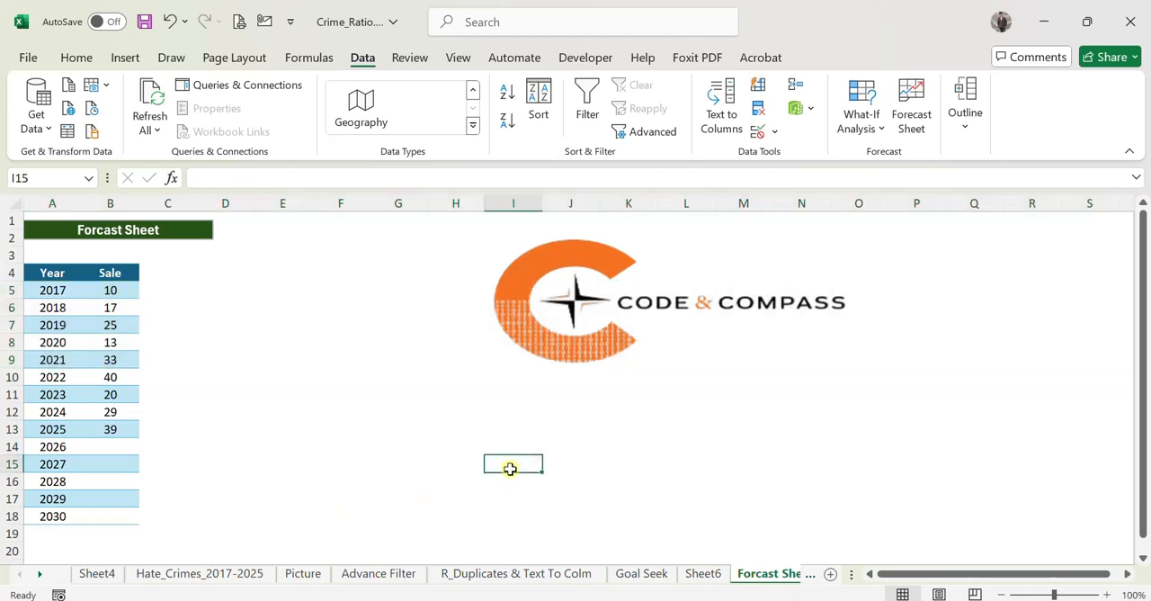